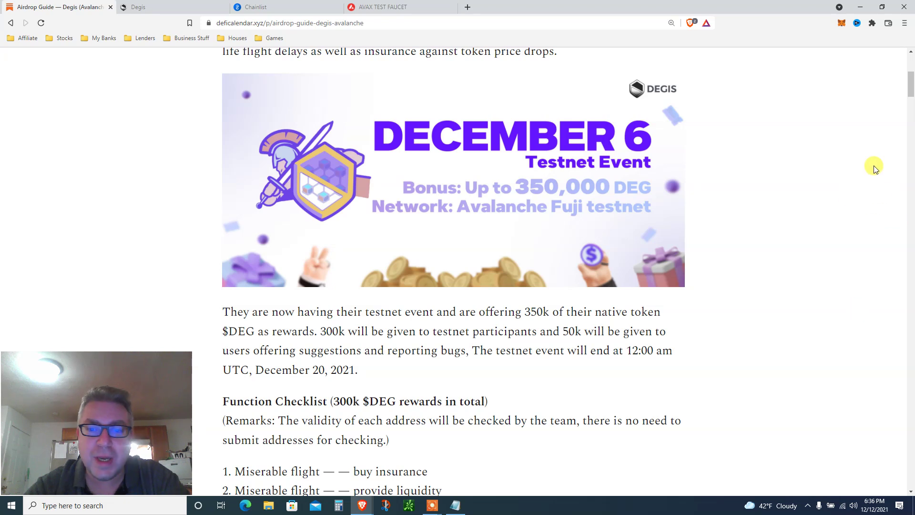
Bring the Degis airdrop guide article into focus and highlight its title
mouse_move(434, 511)
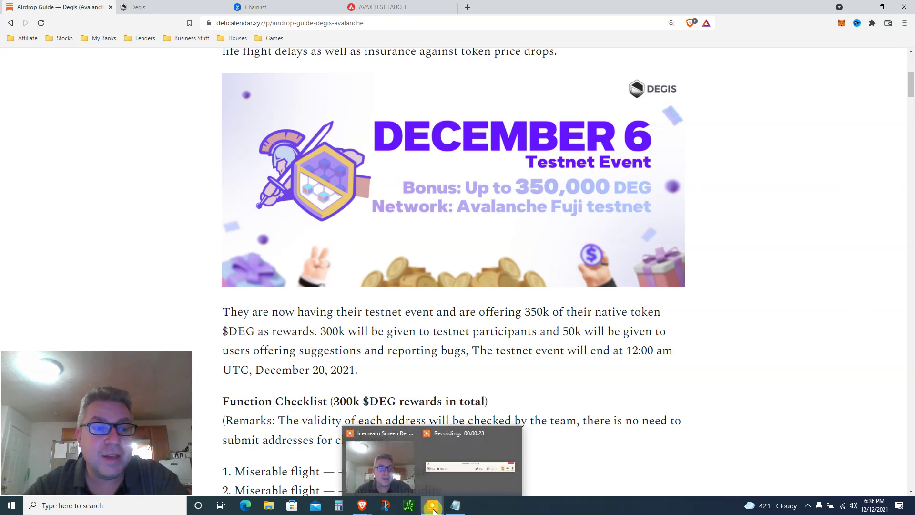
left_click(477, 472)
left_click(606, 489)
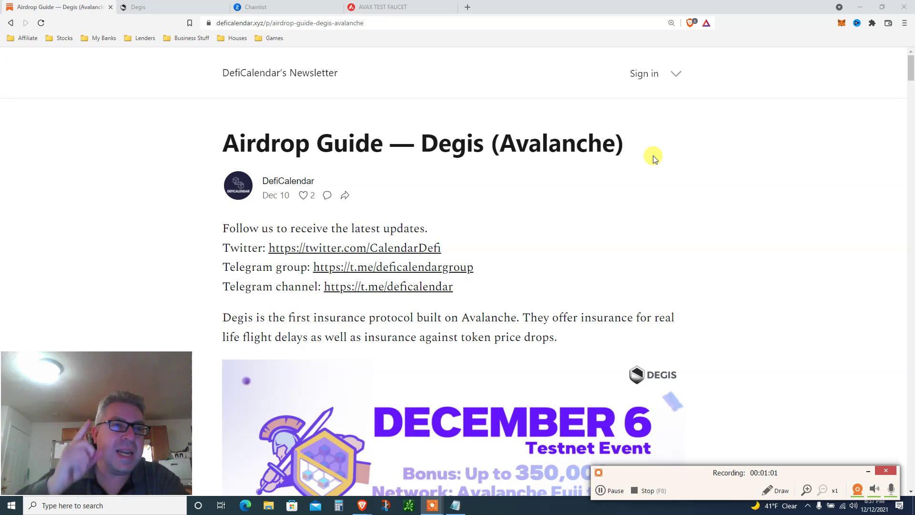
left_click(525, 142)
triple_click(525, 142)
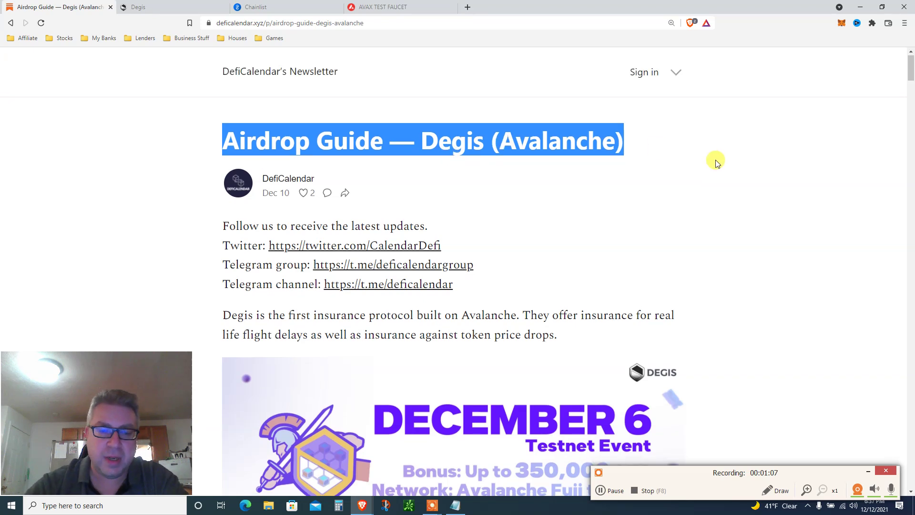
Scroll the guide down to the paragraph introducing Degis and highlight it
scroll(715, 161, "down", 2)
scroll(717, 163, "down", 3)
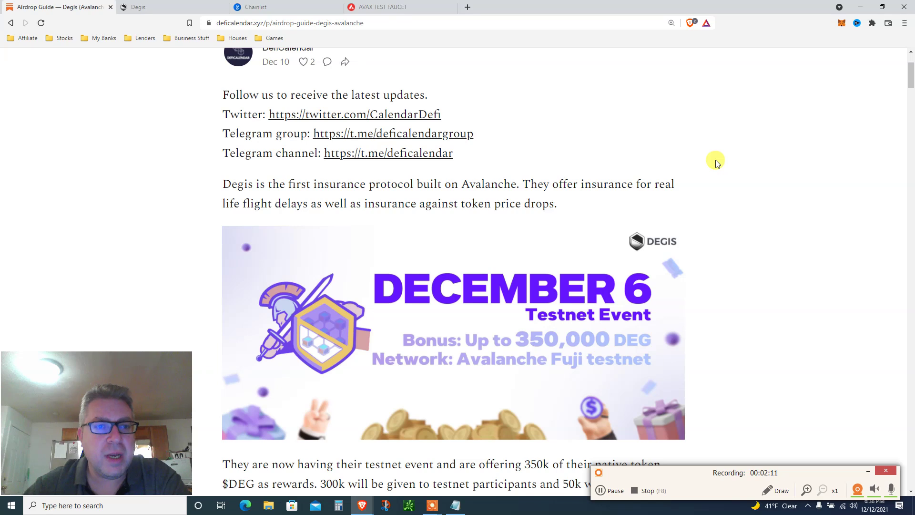
scroll(718, 162, "down", 3)
triple_click(327, 109)
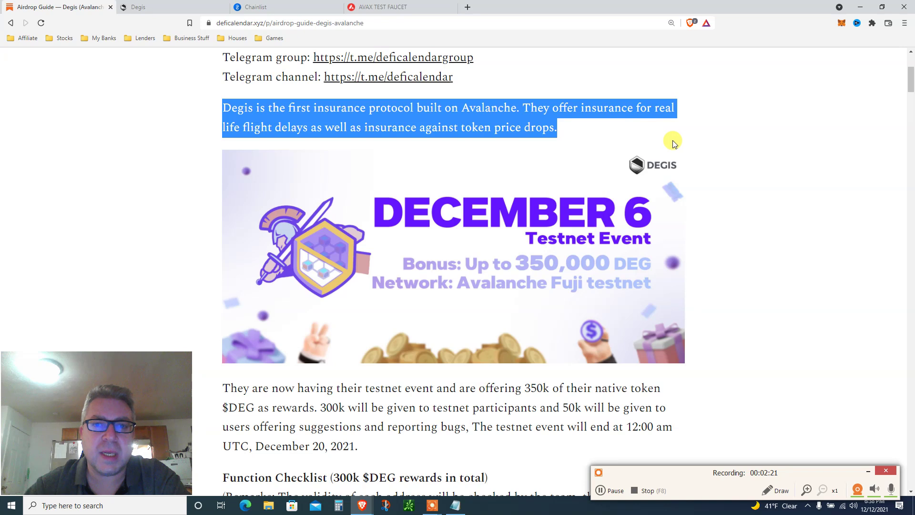
Read further down and highlight the testnet event rewards paragraph
scroll(757, 160, "down", 2)
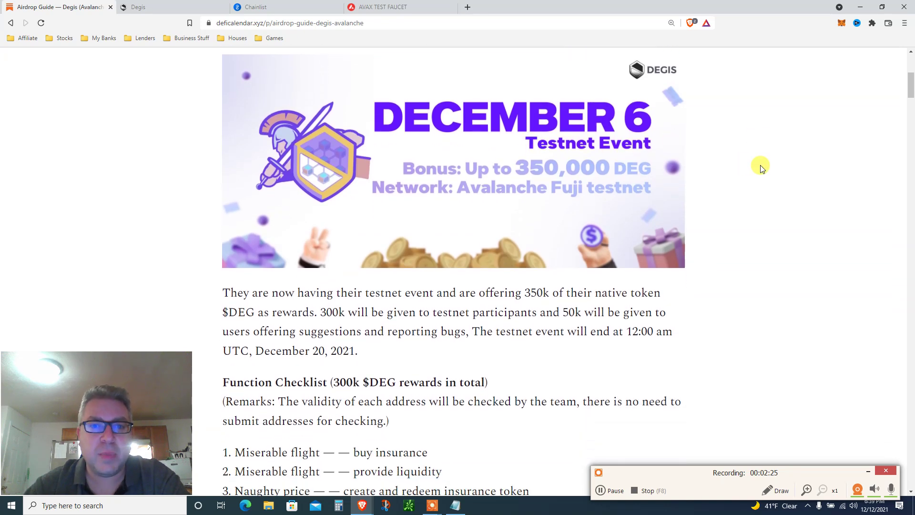
scroll(761, 167, "down", 1)
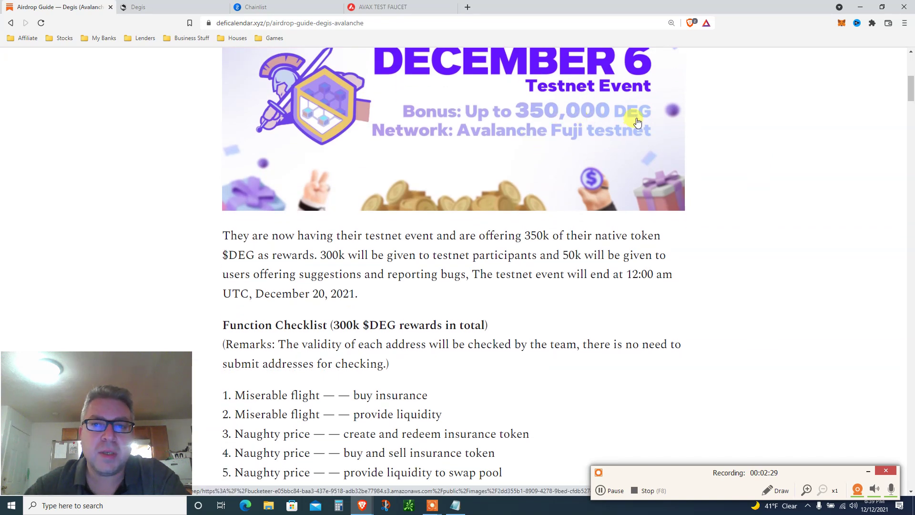
scroll(731, 135, "down", 1)
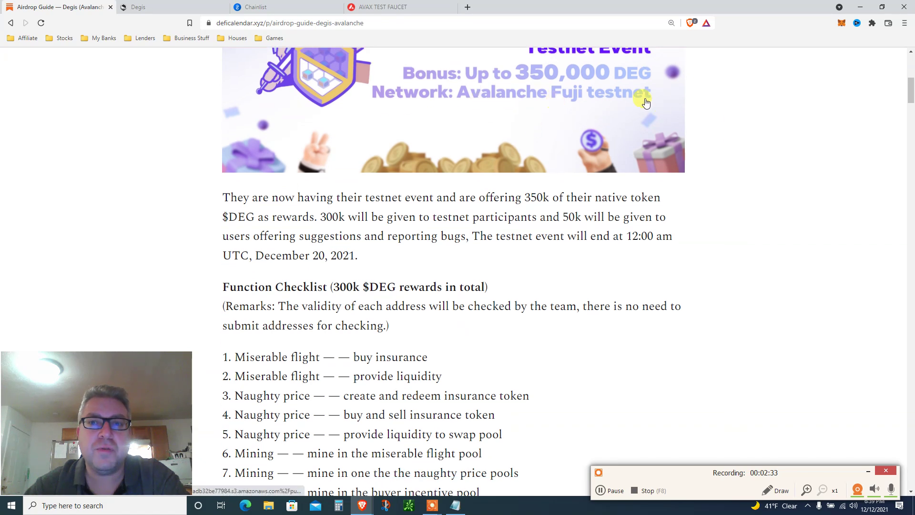
scroll(733, 87, "down", 3)
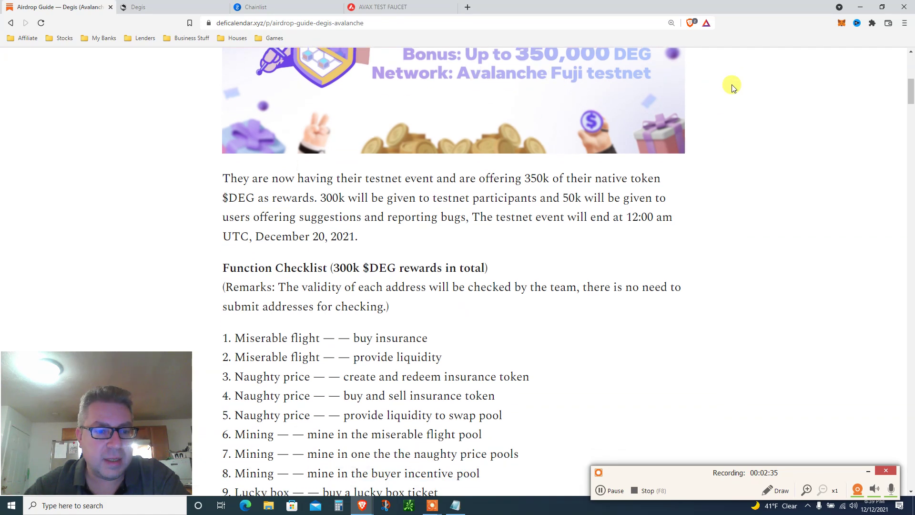
scroll(734, 88, "down", 1)
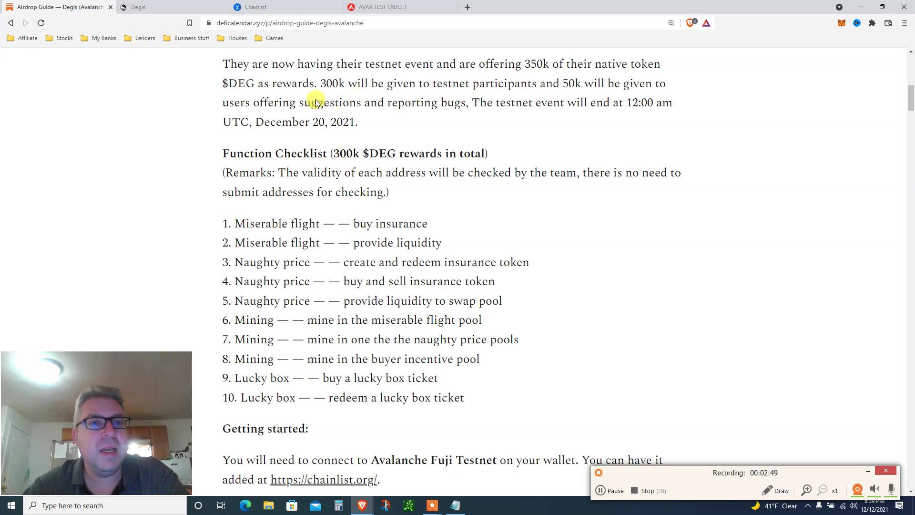
triple_click(288, 78)
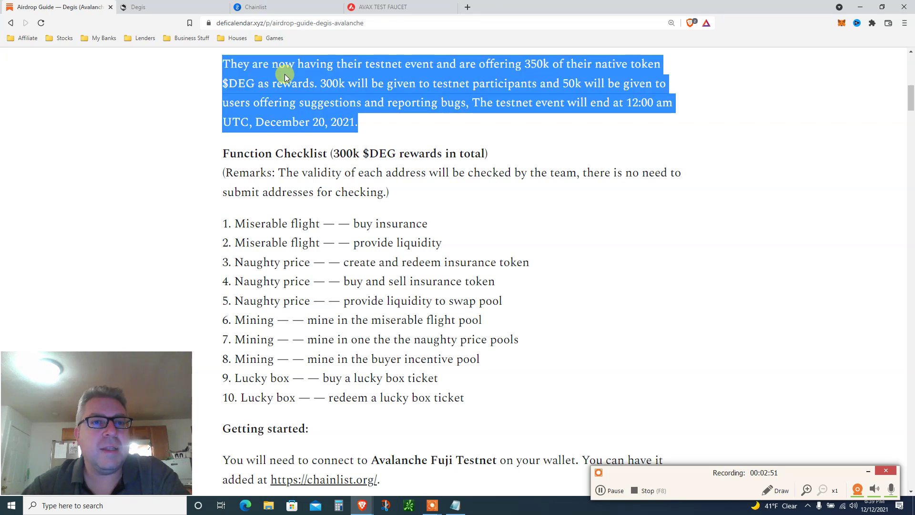
scroll(410, 78, "up", 1)
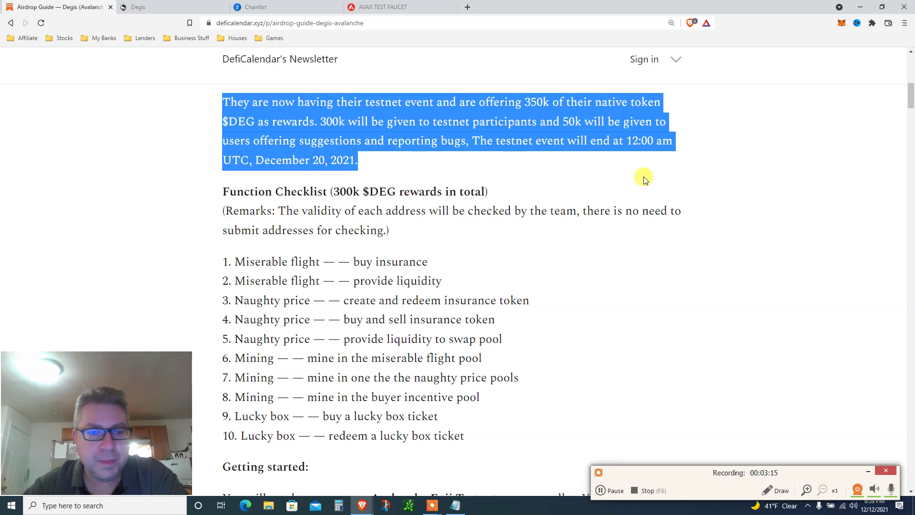
Highlight the Function Checklist heading, the address-check remark and the buy insurance task
scroll(644, 178, "down", 3)
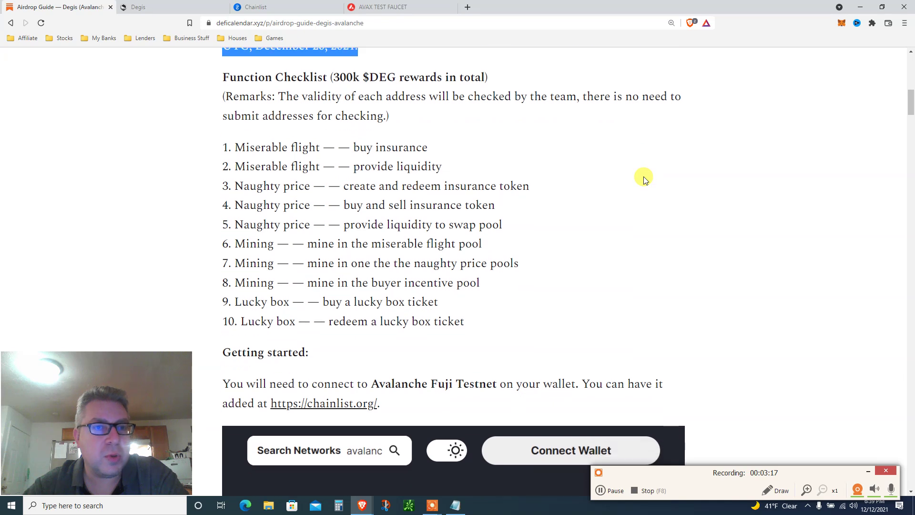
triple_click(290, 62)
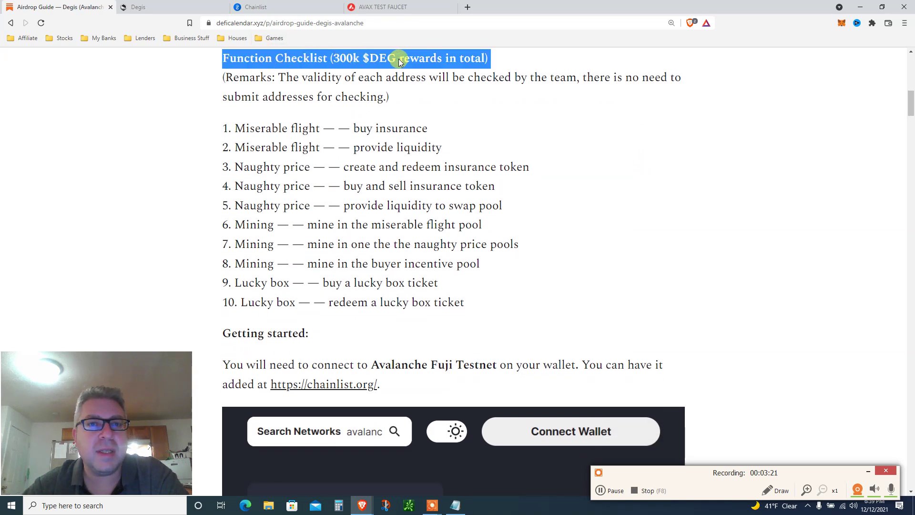
triple_click(270, 81)
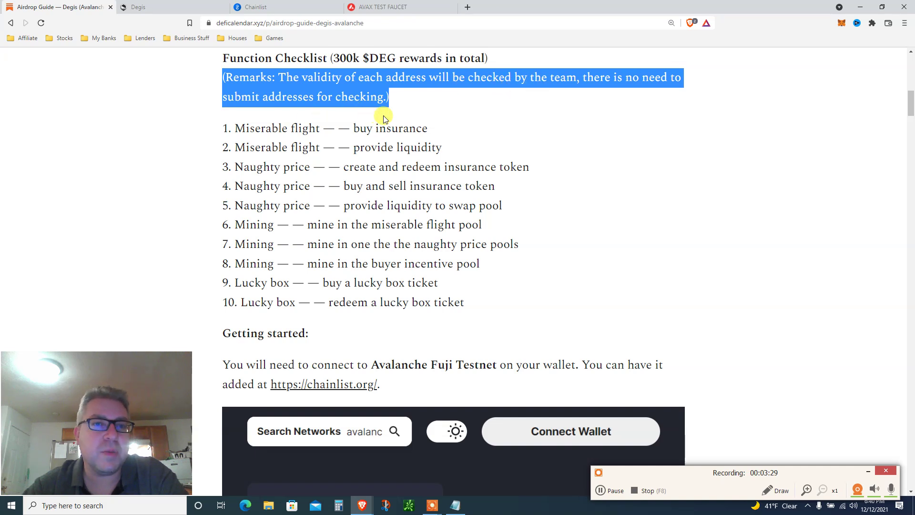
scroll(562, 147, "down", 1)
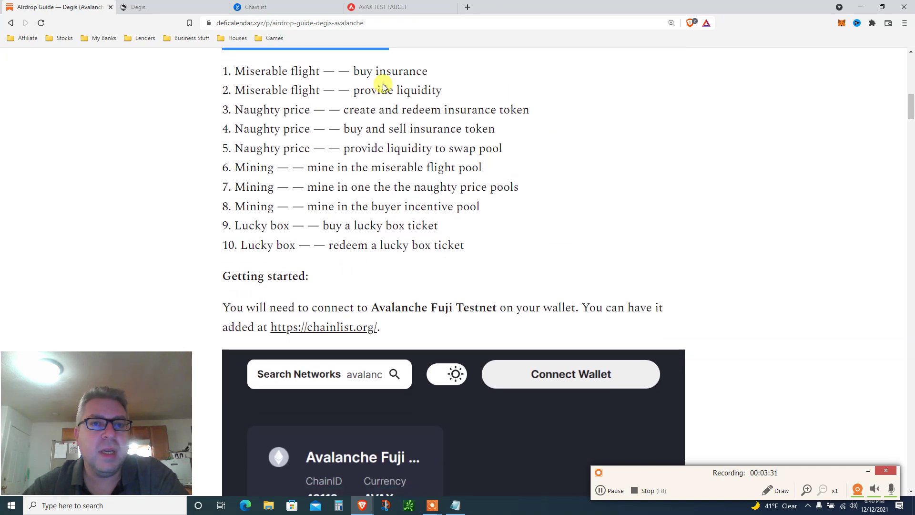
triple_click(371, 76)
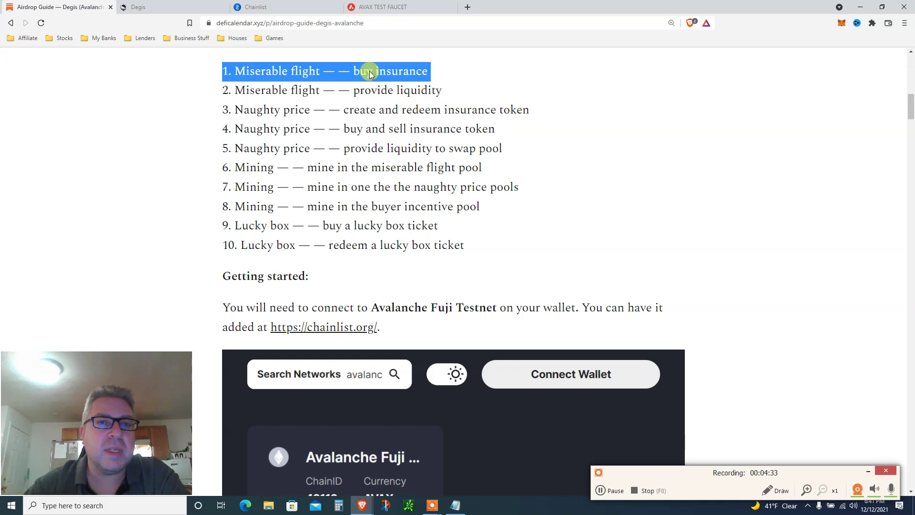
Point out the provide liquidity task in the checklist, then read on
double_click(373, 91)
left_click(373, 93)
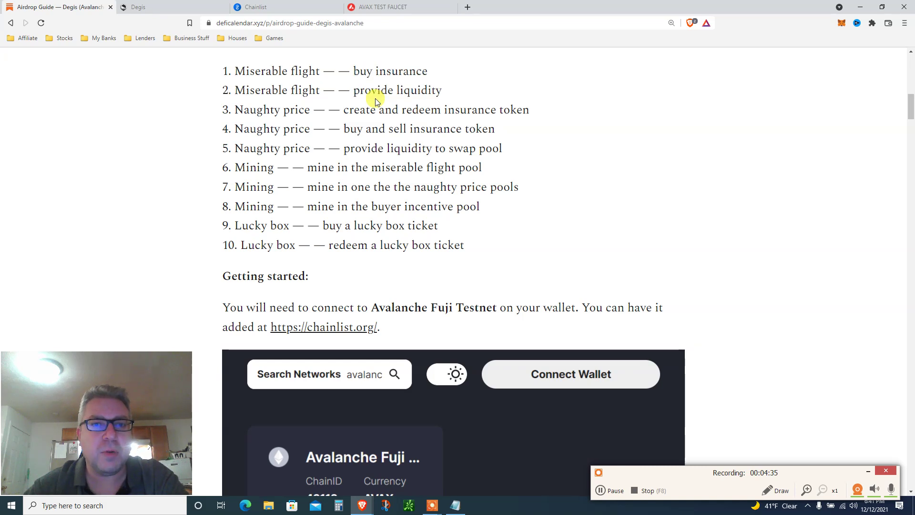
double_click(374, 93)
left_click(377, 110)
scroll(378, 109, "down", 1)
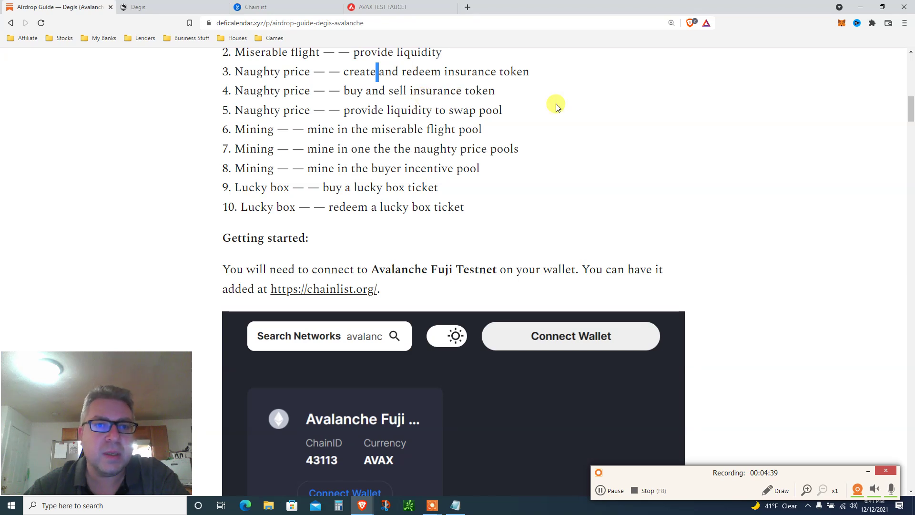
scroll(557, 106, "down", 1)
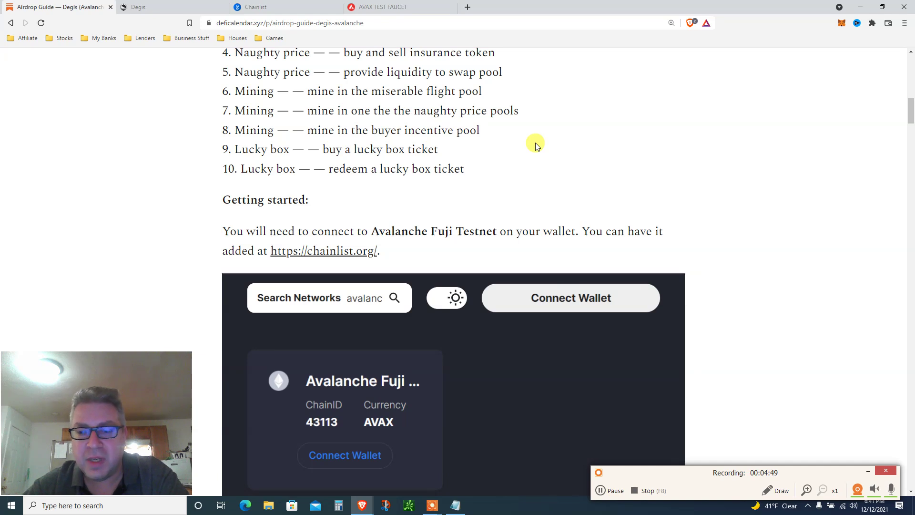
scroll(536, 145, "down", 3)
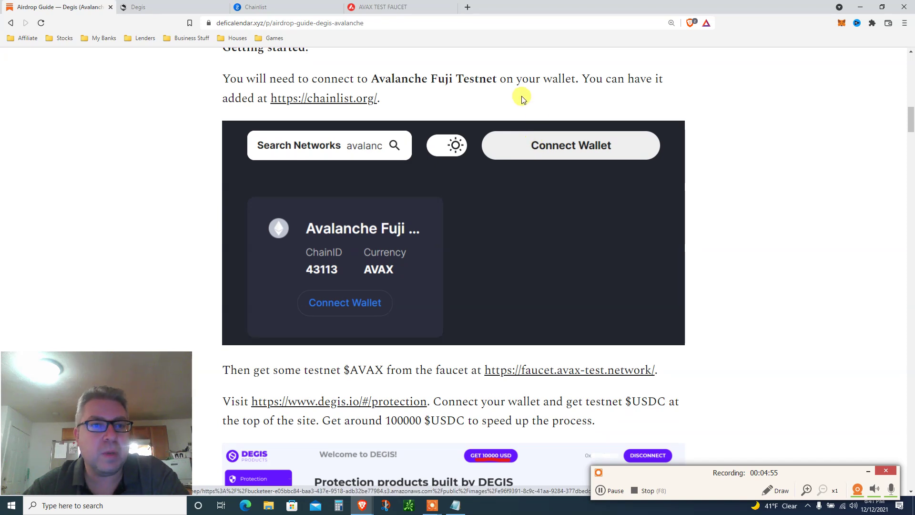
Highlight the instruction to connect to the Avalanche Fuji Testnet network
triple_click(286, 79)
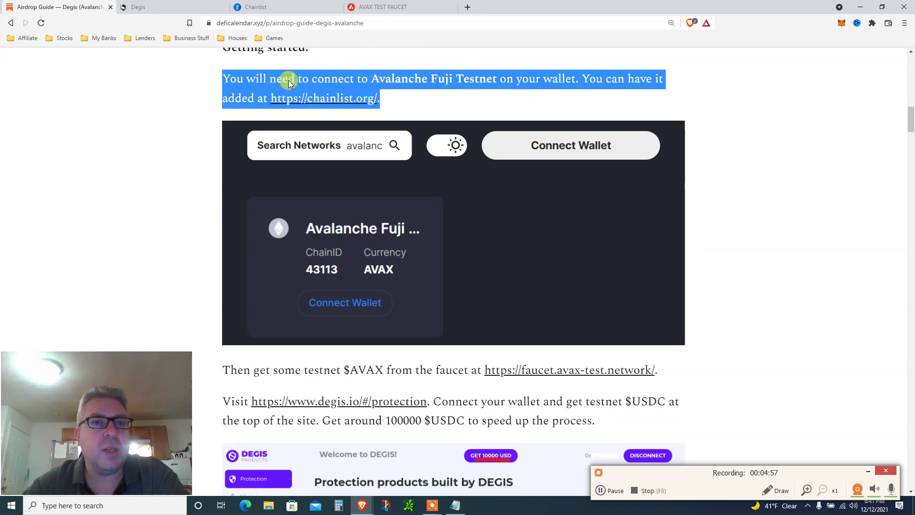
left_click(388, 83)
double_click(388, 82)
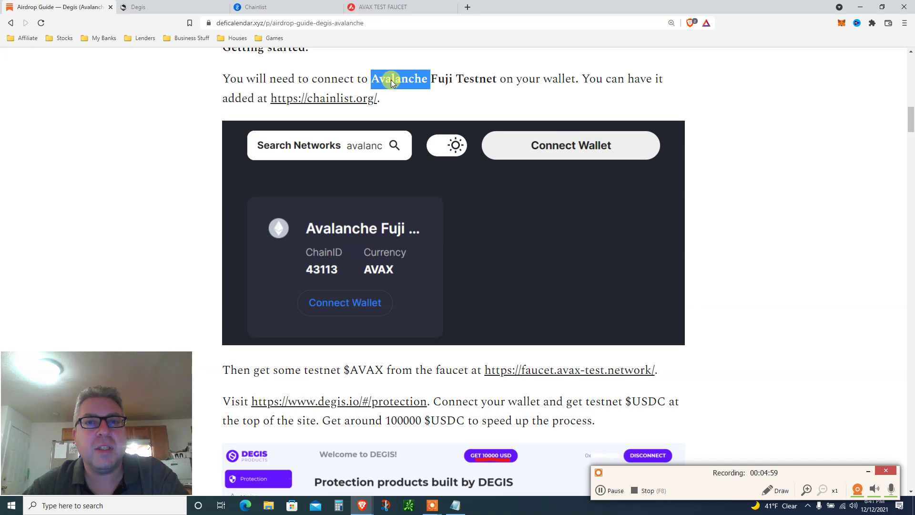
left_click(372, 84)
left_click_drag(373, 85, 497, 86)
scroll(512, 88, "down", 1)
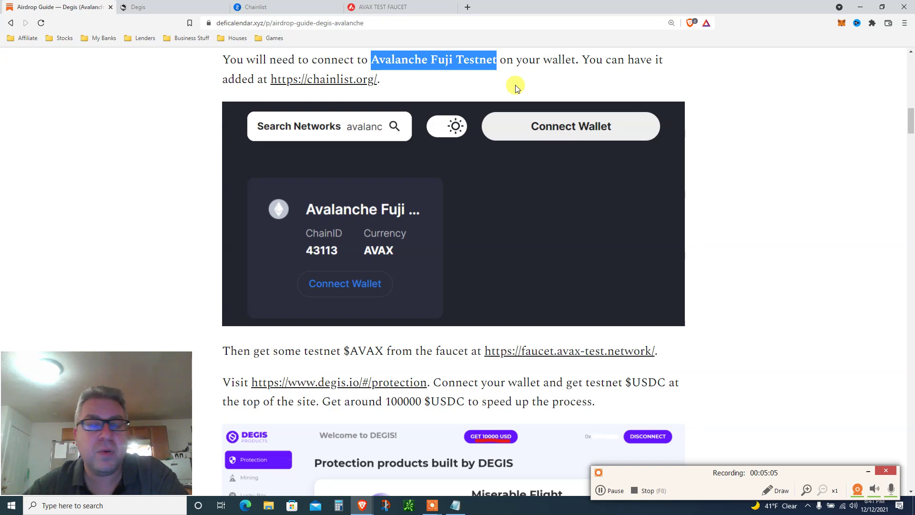
scroll(516, 87, "down", 2)
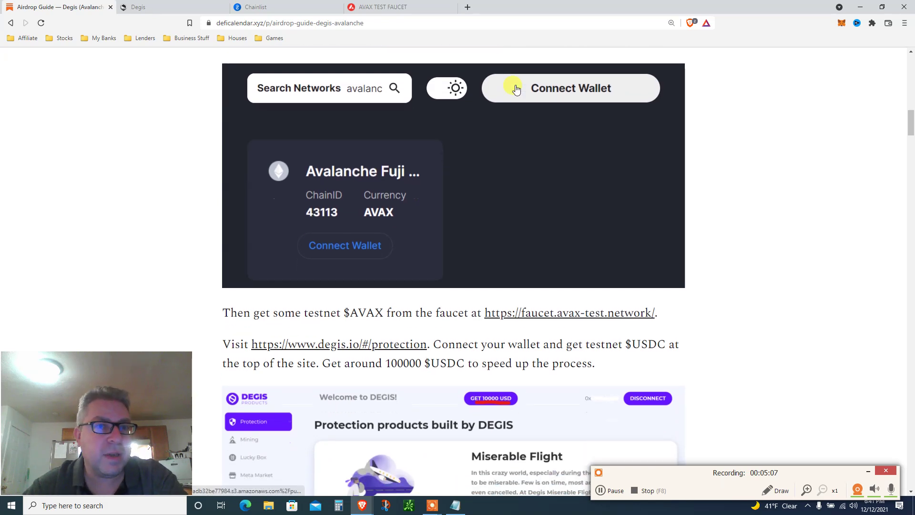
Search 'aval' in Chainlist to list Avalanche Fuji Testnet (43113), closing the stray Snowtrace page
left_click(285, 6)
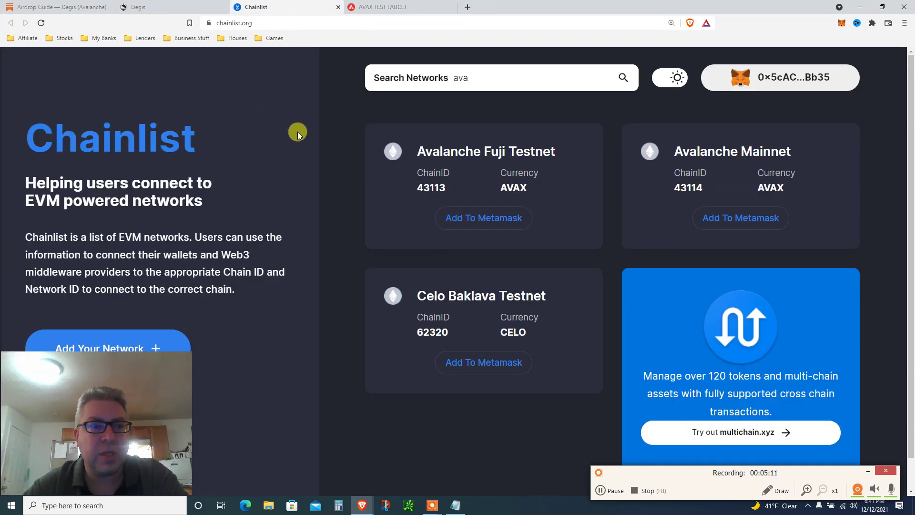
left_click(485, 78)
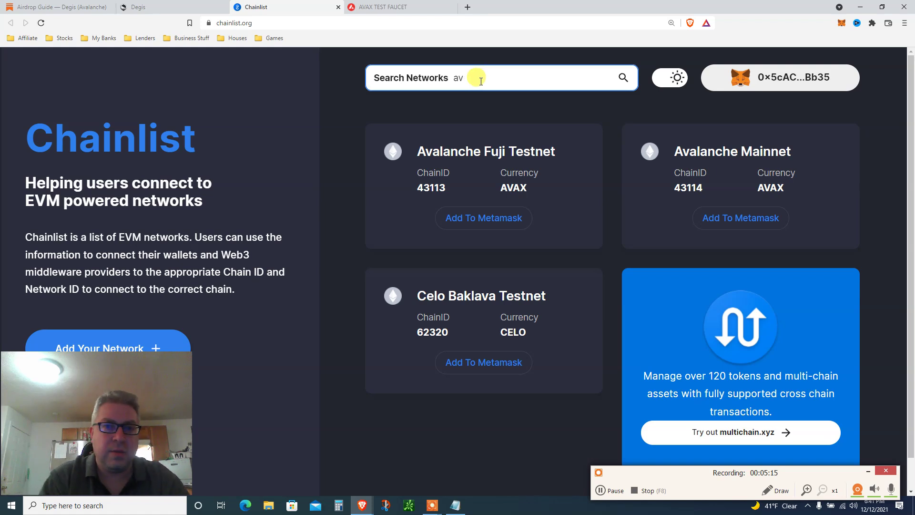
key("BackSpace")
key("BackSpace")
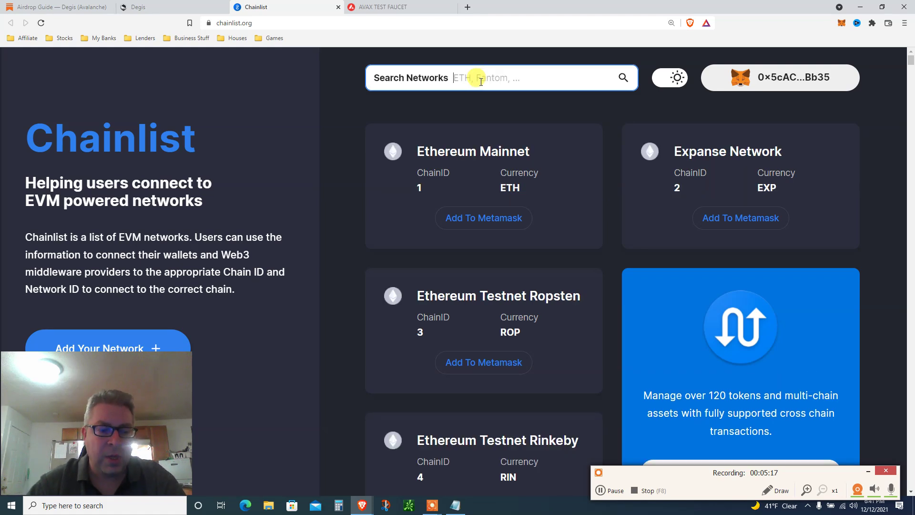
type("aval")
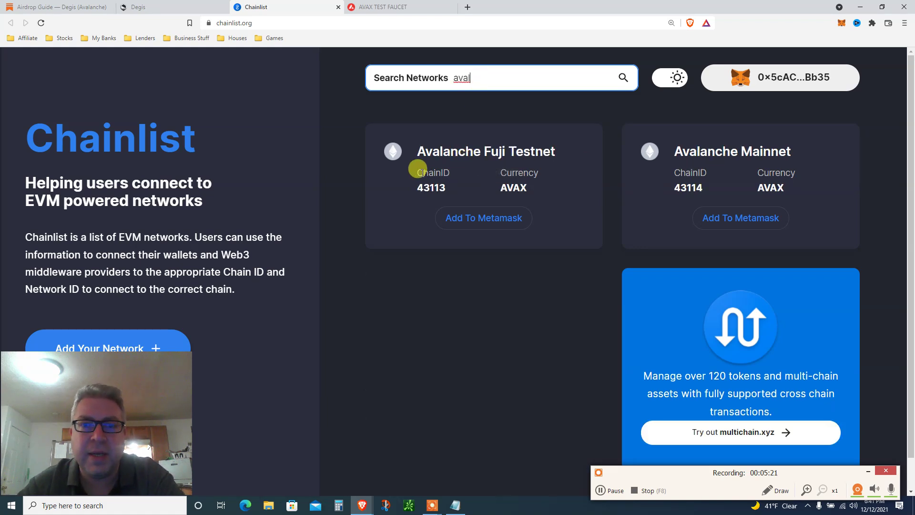
left_click(447, 153)
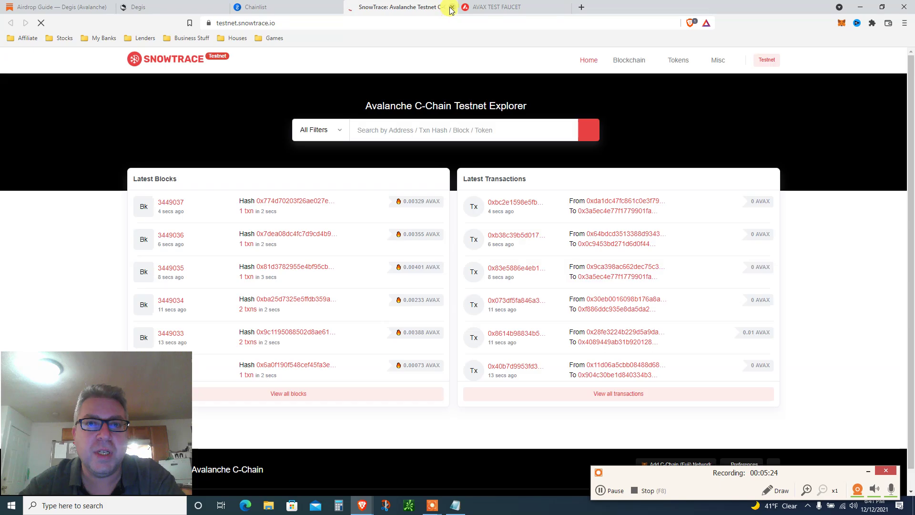
left_click(452, 7)
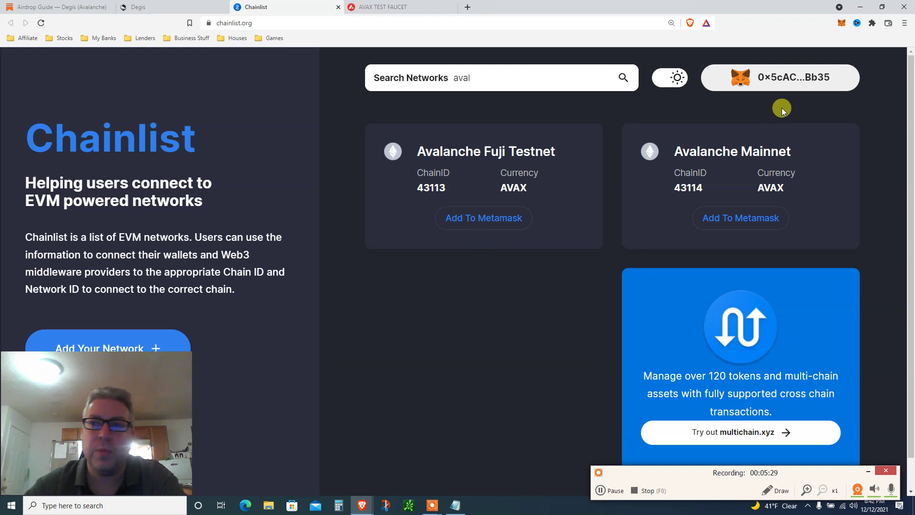
Confirm MetaMask is on Avalanche Fuji Testnet with 9.9126 AVAX, then return to Degis
left_click(842, 23)
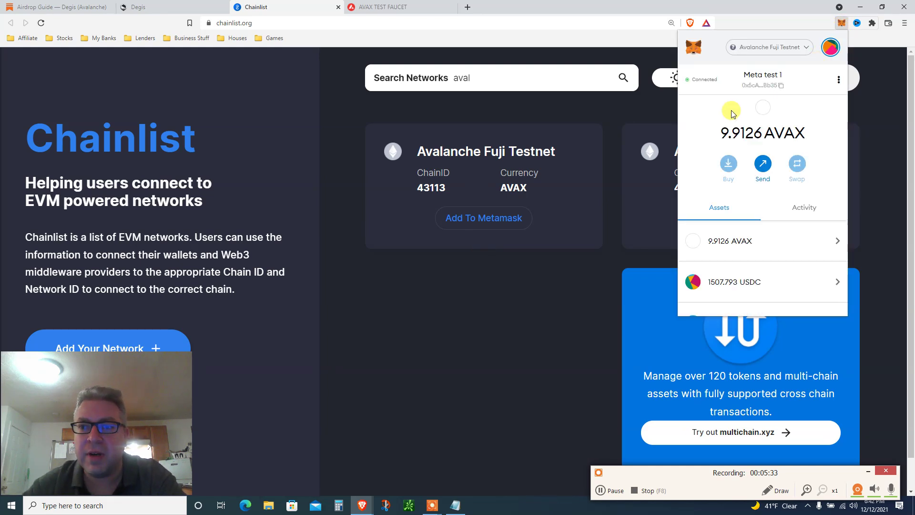
left_click(756, 50)
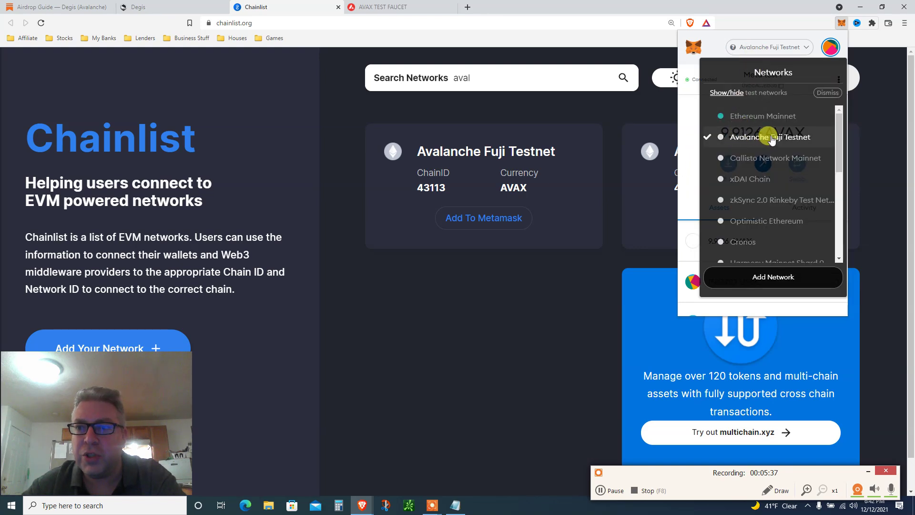
left_click(684, 131)
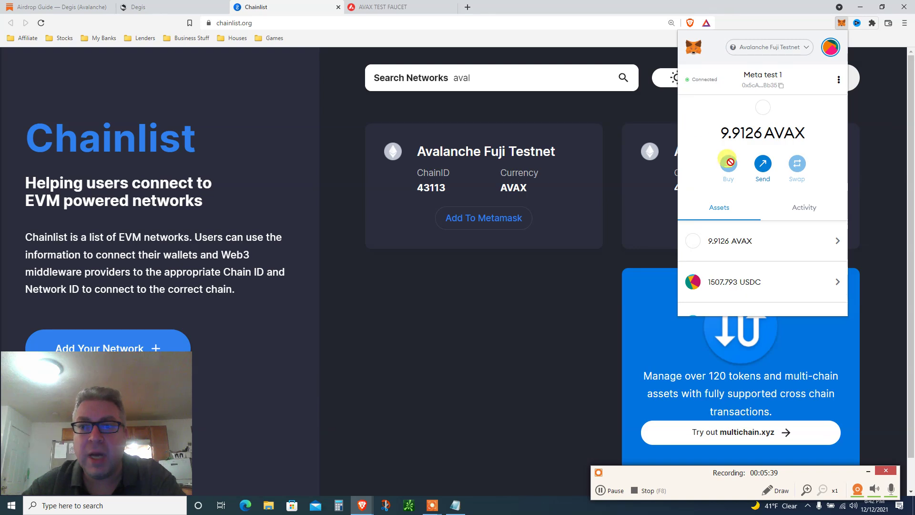
left_click(535, 303)
In the airdrop guide, highlight the testnet USDC paragraph and its 100000 amount, then reach Function 1
left_click(143, 7)
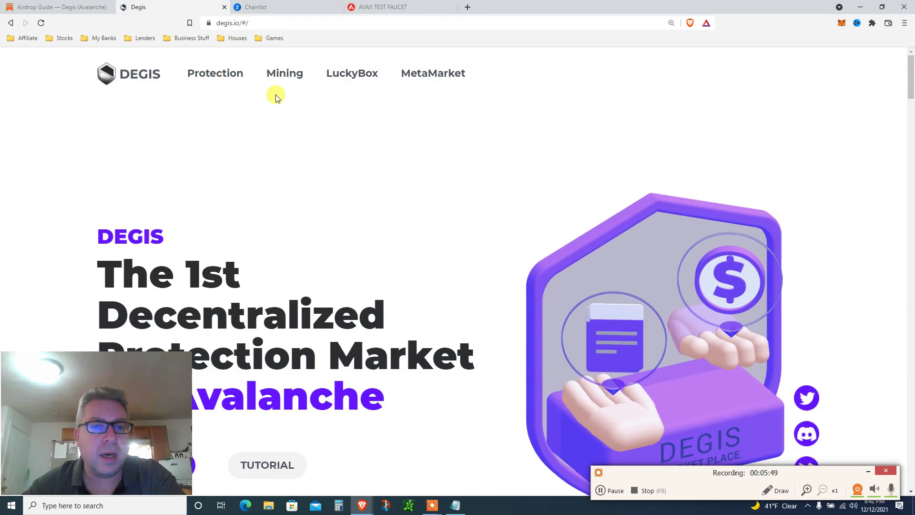
left_click(62, 7)
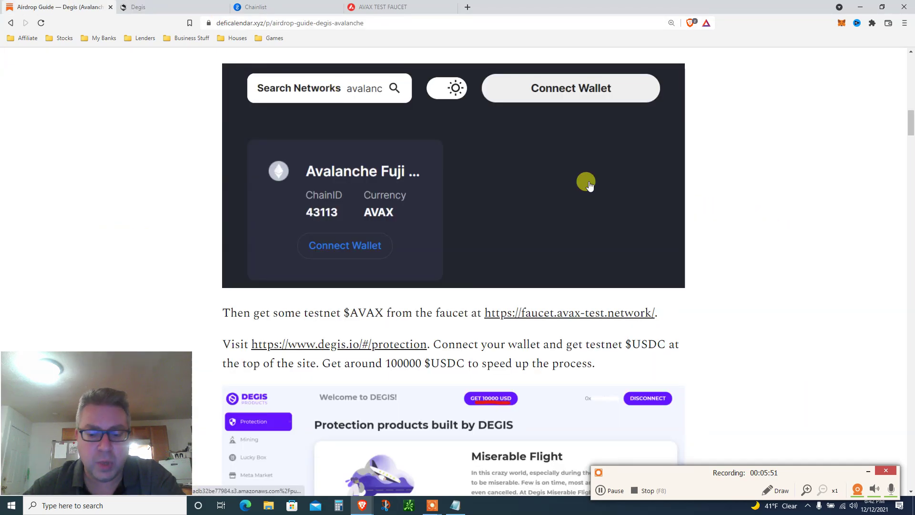
scroll(589, 185, "down", 2)
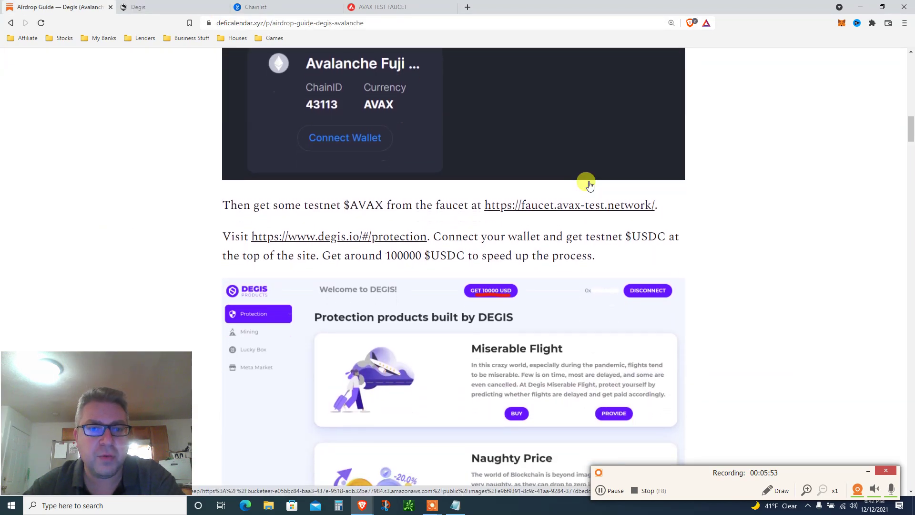
scroll(589, 185, "down", 2)
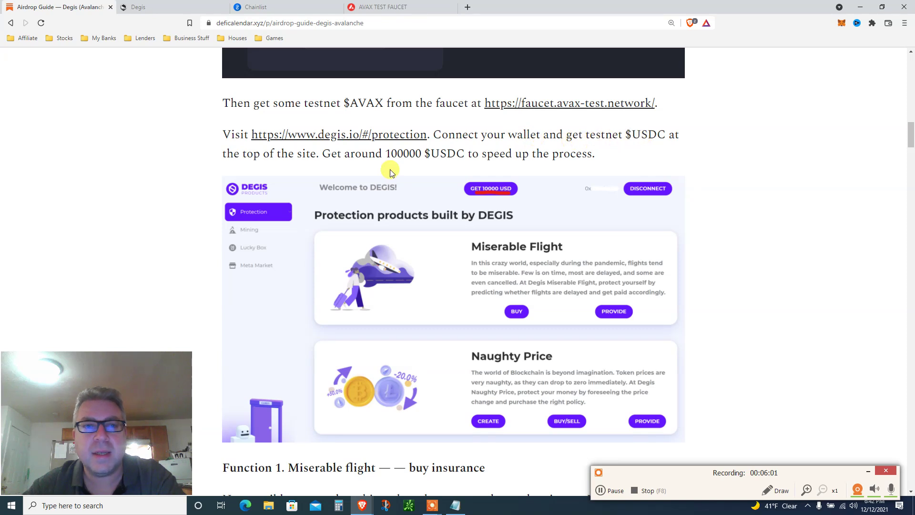
triple_click(290, 156)
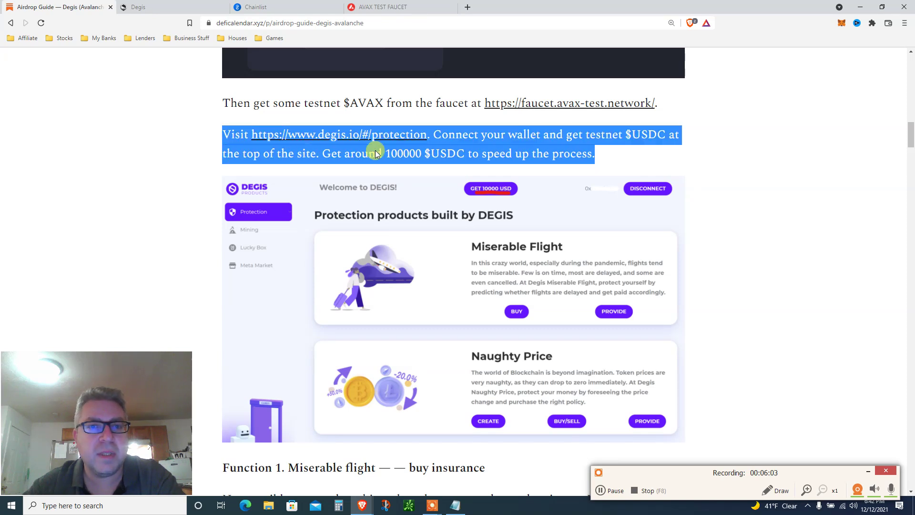
double_click(403, 153)
scroll(438, 154, "down", 3)
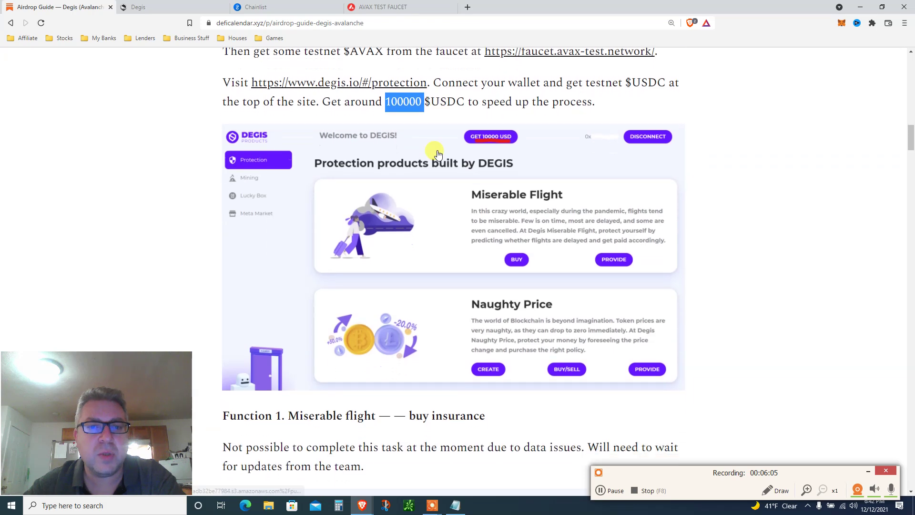
scroll(439, 154, "down", 4)
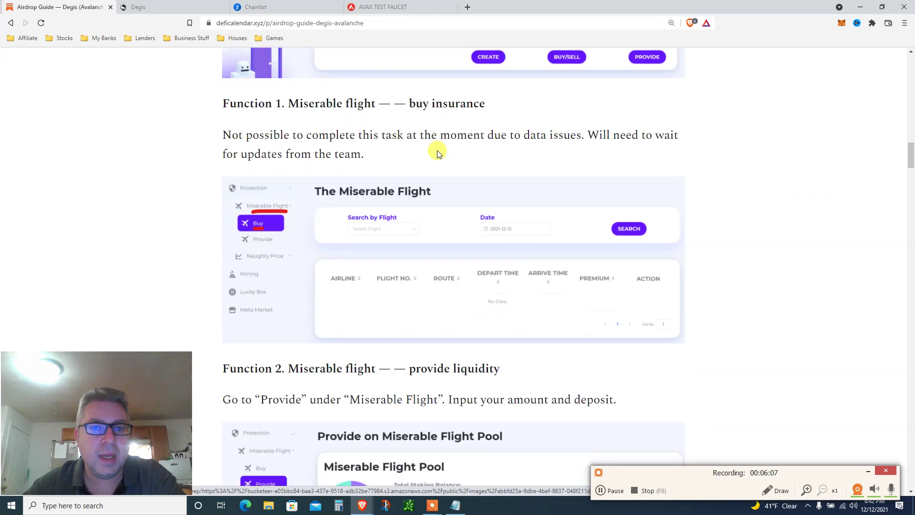
Go to the Degis tab and click GET STARTED to reach the Protection products page
left_click(168, 5)
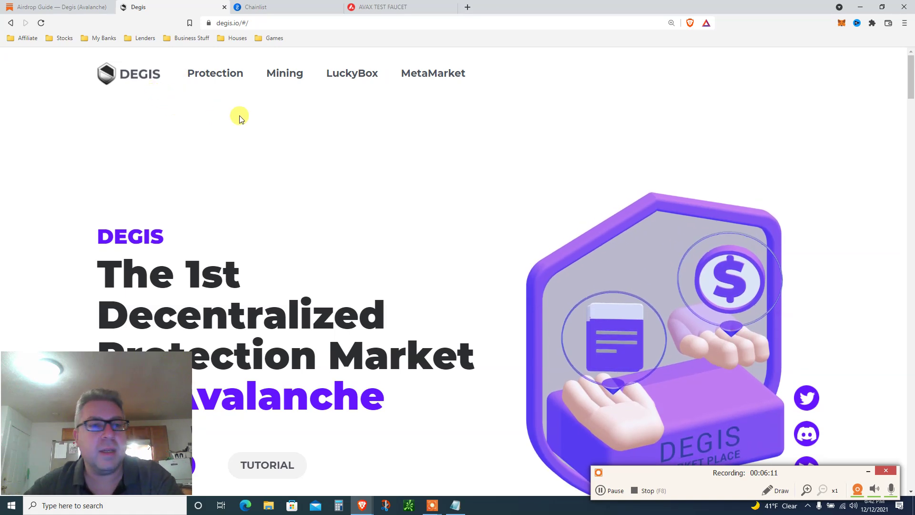
left_click_drag(912, 75, 911, 96)
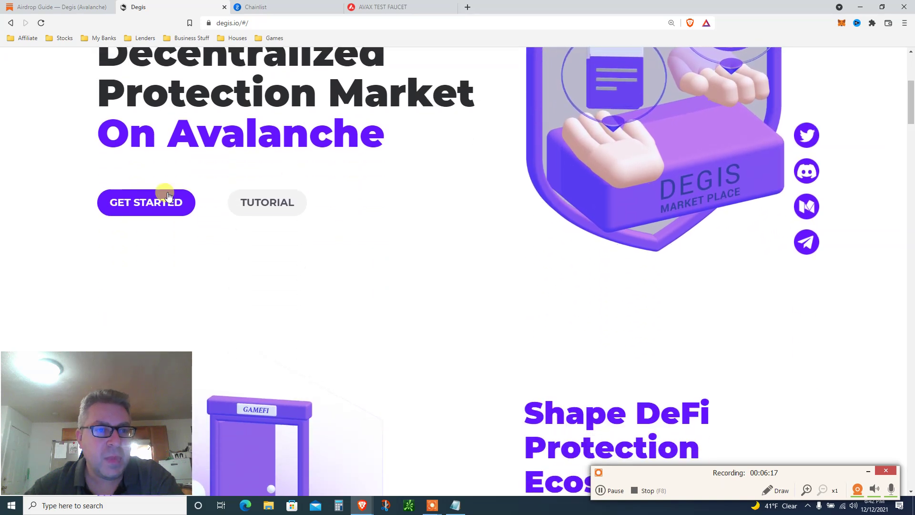
left_click(185, 196)
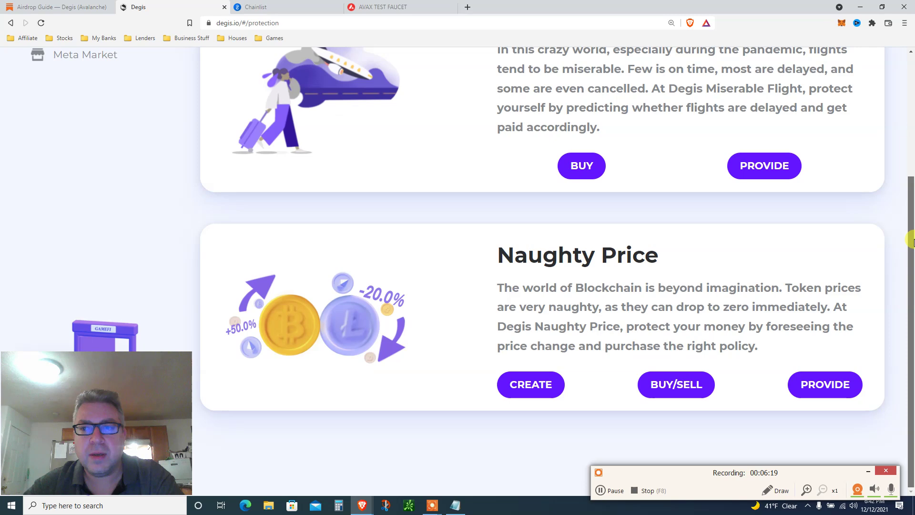
scroll(899, 110, "up", 4)
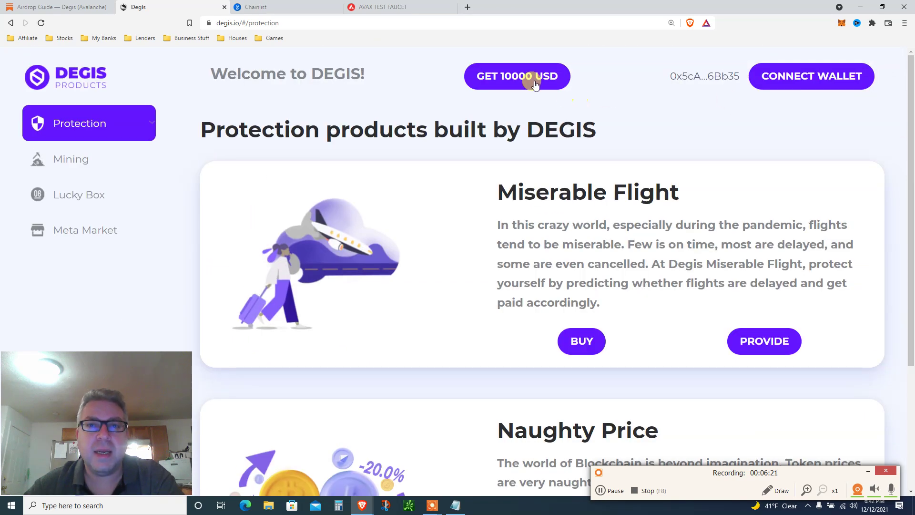
Connect the wallet to Degis, request 10000 test USD, and confirm the mint in MetaMask
left_click(777, 77)
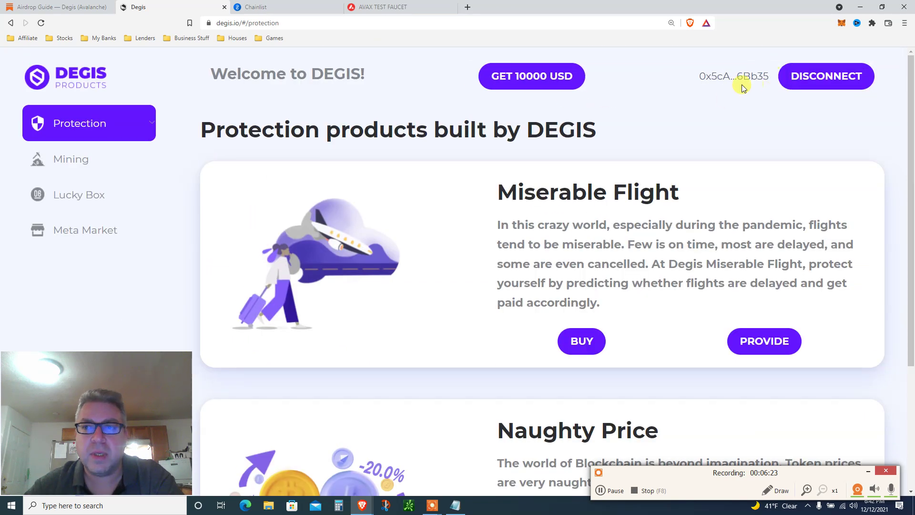
left_click(513, 80)
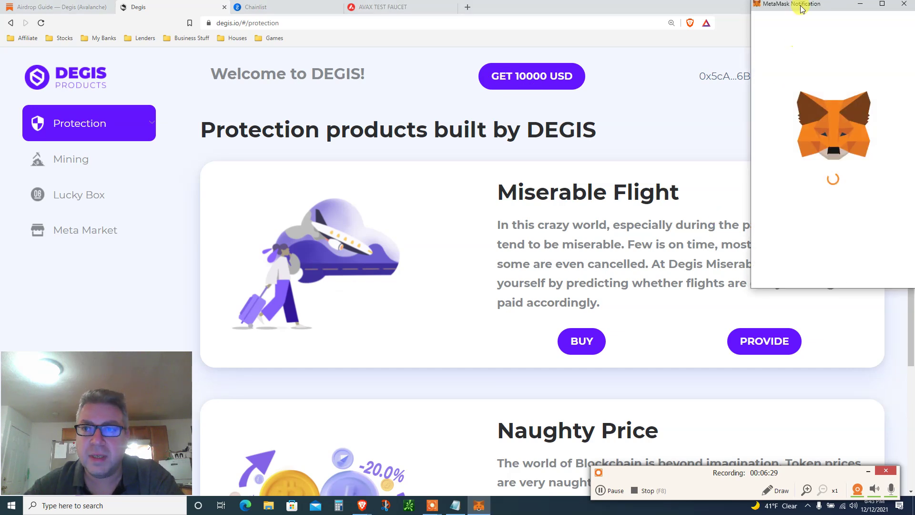
left_click_drag(799, 6, 707, 31)
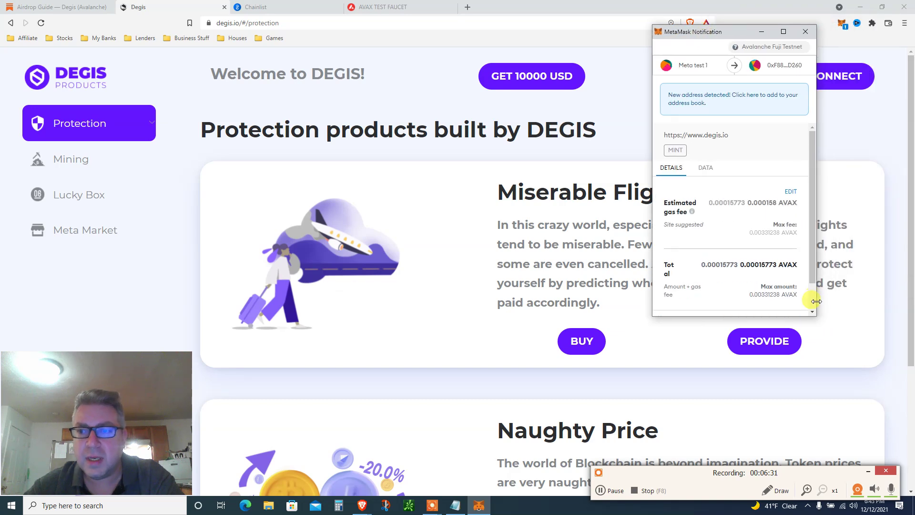
scroll(813, 301, "down", 2)
left_click(752, 304)
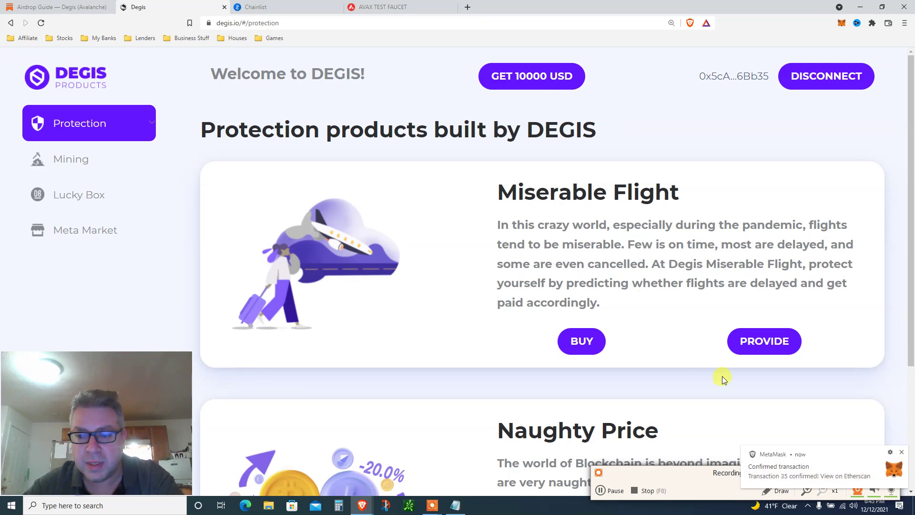
Mark the note that Function 1 isn't possible yet, then highlight the Function 2 liquidity instructions
left_click(248, 7)
left_click(43, 5)
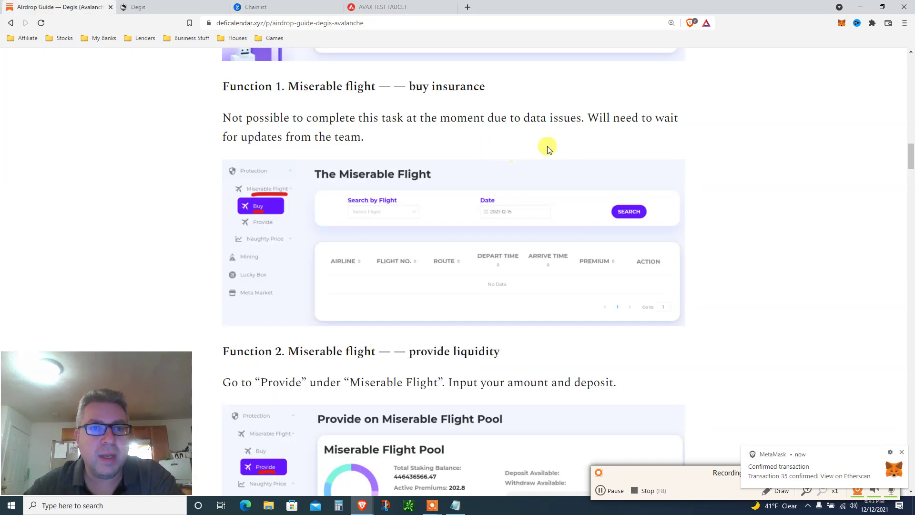
triple_click(361, 123)
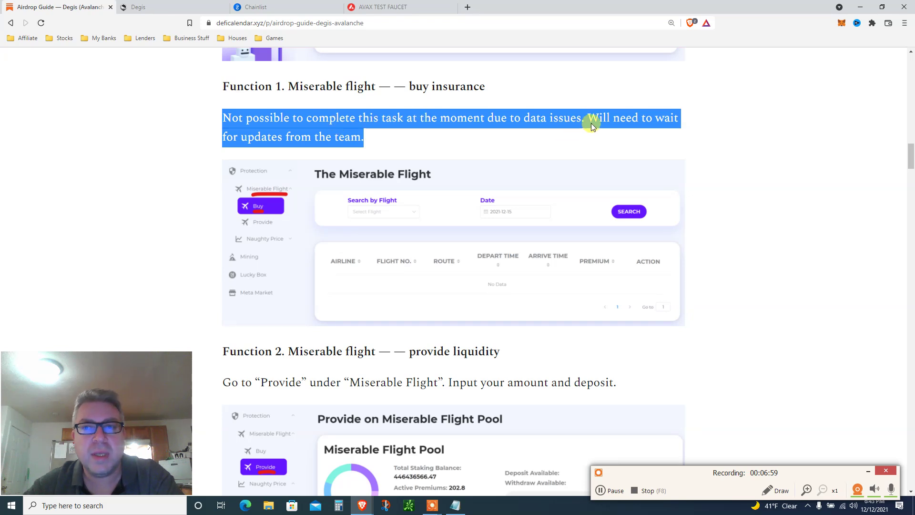
scroll(603, 98, "down", 2)
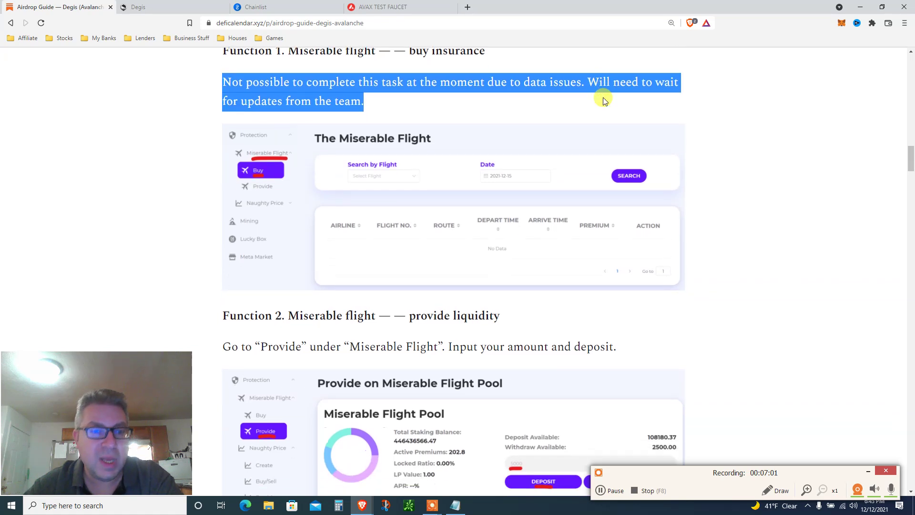
scroll(604, 101, "down", 4)
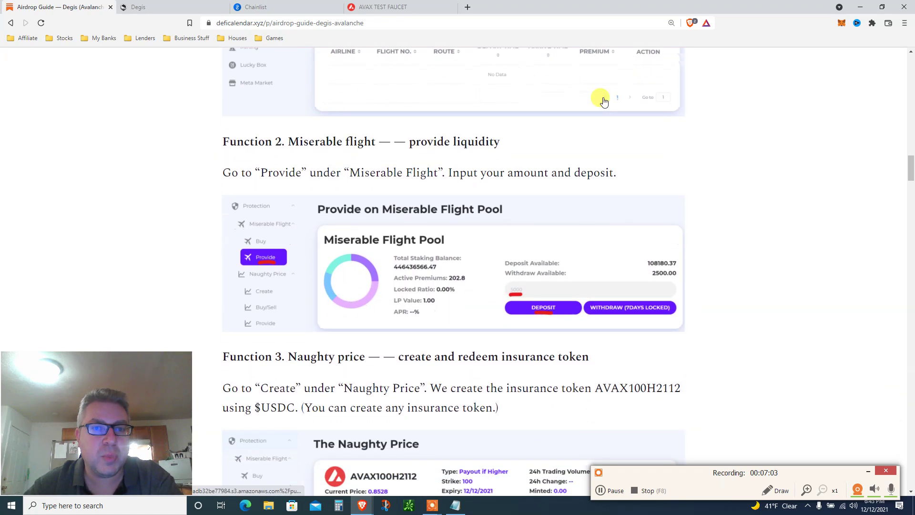
scroll(604, 100, "down", 1)
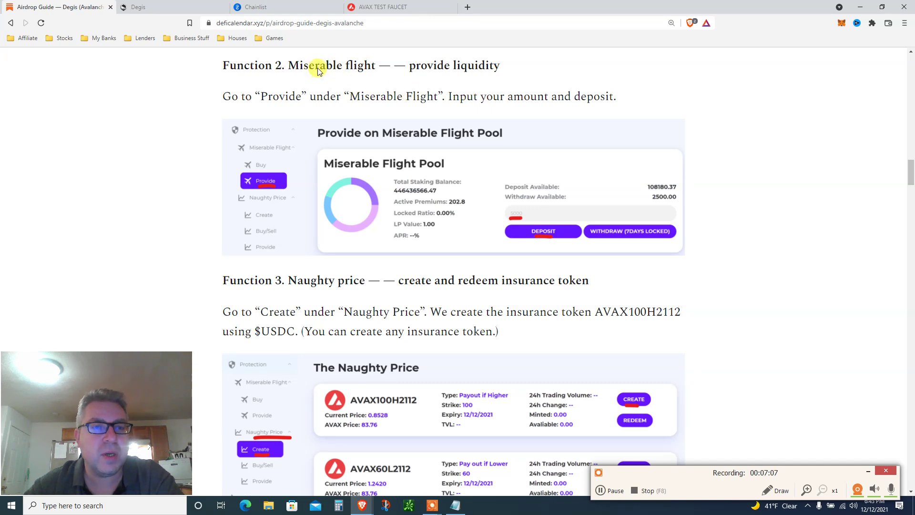
triple_click(314, 99)
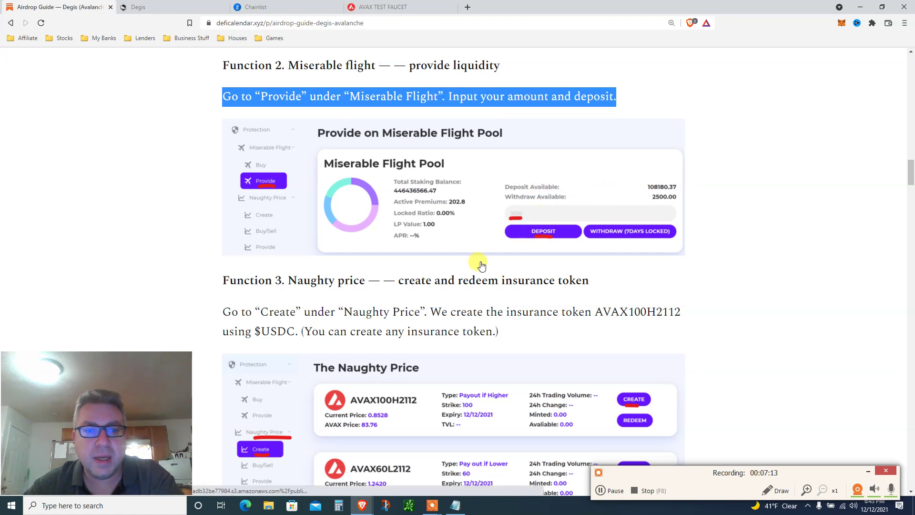
From the Protection page, open the Miserable Flight product to its Buy and Provide sections
left_click(174, 4)
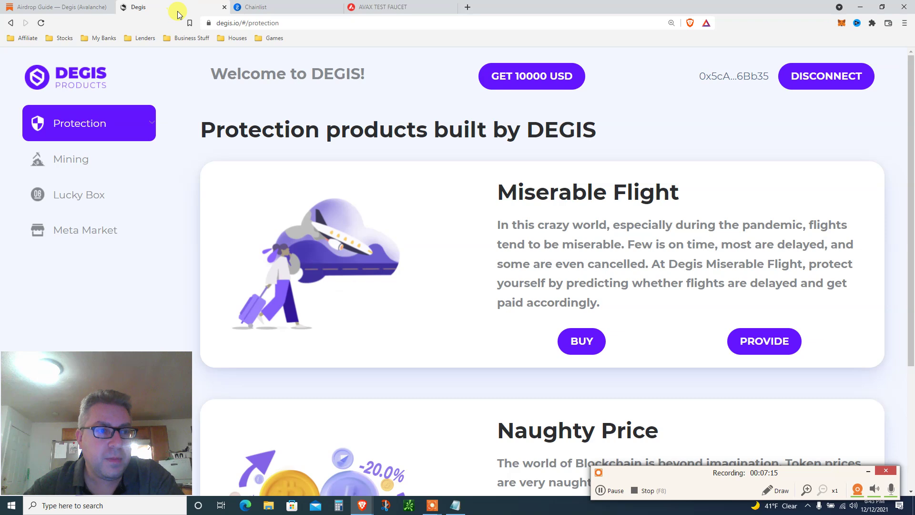
left_click(106, 123)
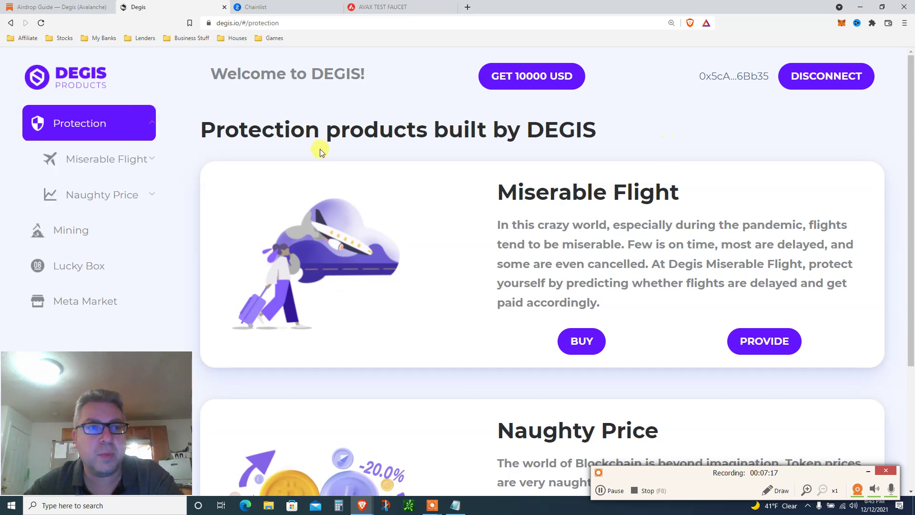
left_click_drag(911, 111, 911, 232)
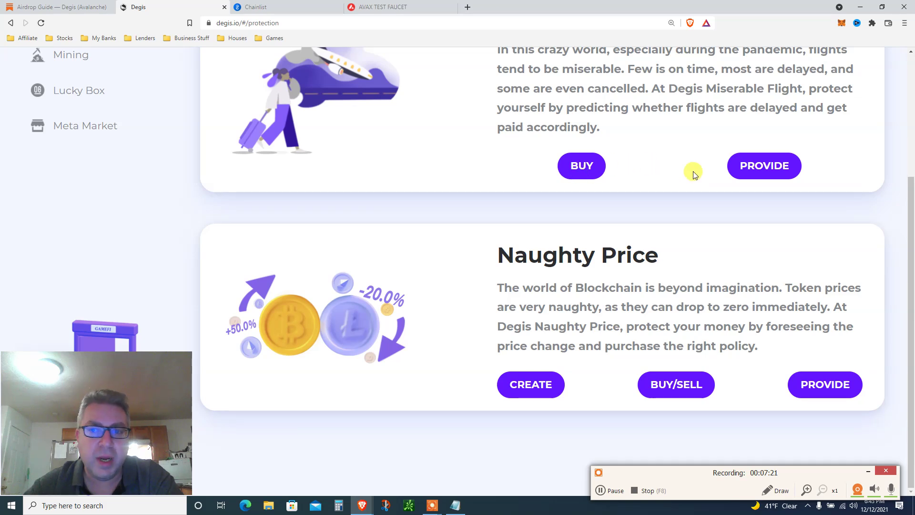
scroll(894, 222, "up", 2)
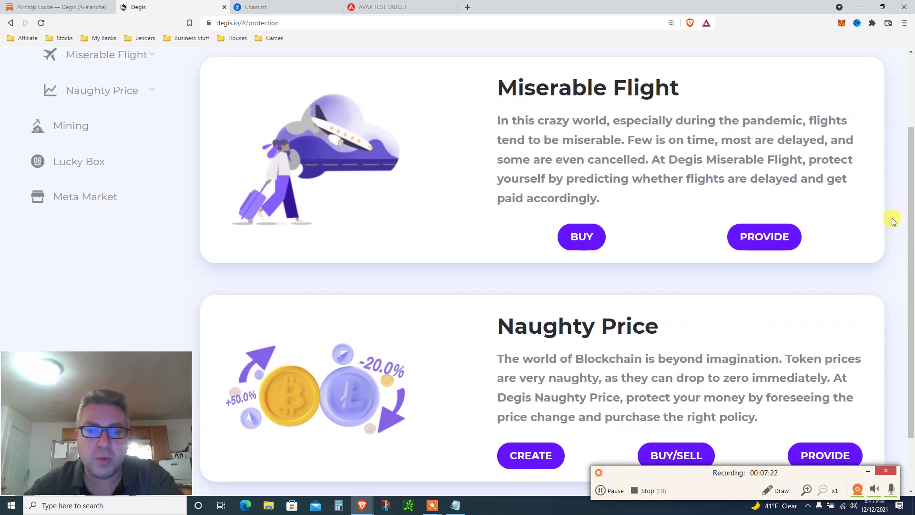
left_click(763, 240)
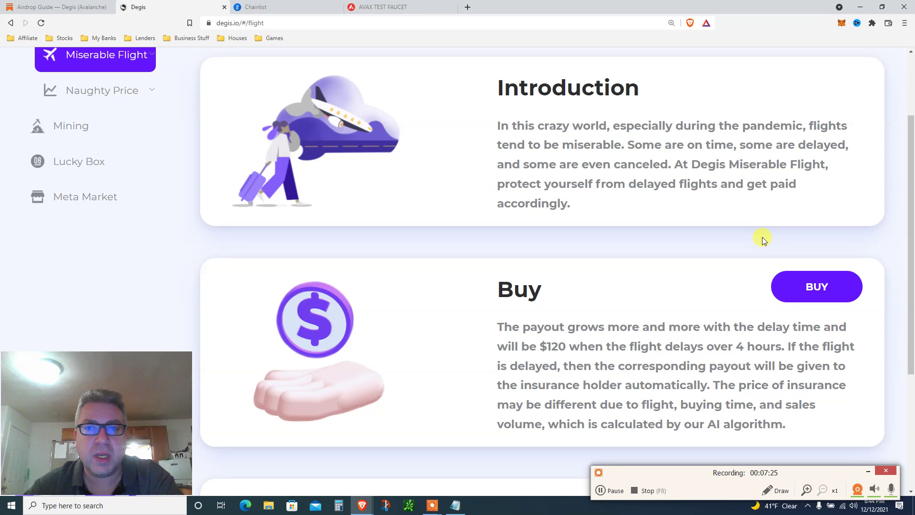
scroll(810, 262, "down", 4)
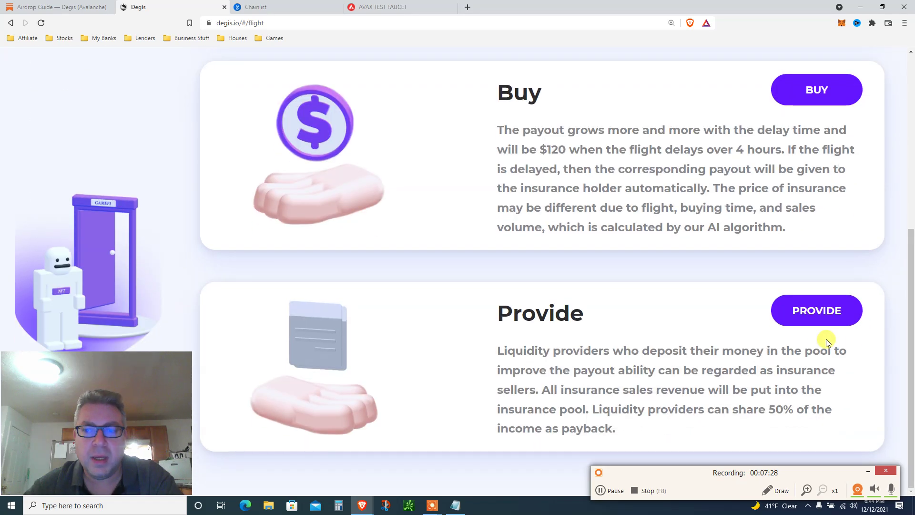
Open the Miserable Flight Pool provide page and note the 11507.79 available to deposit
left_click(805, 310)
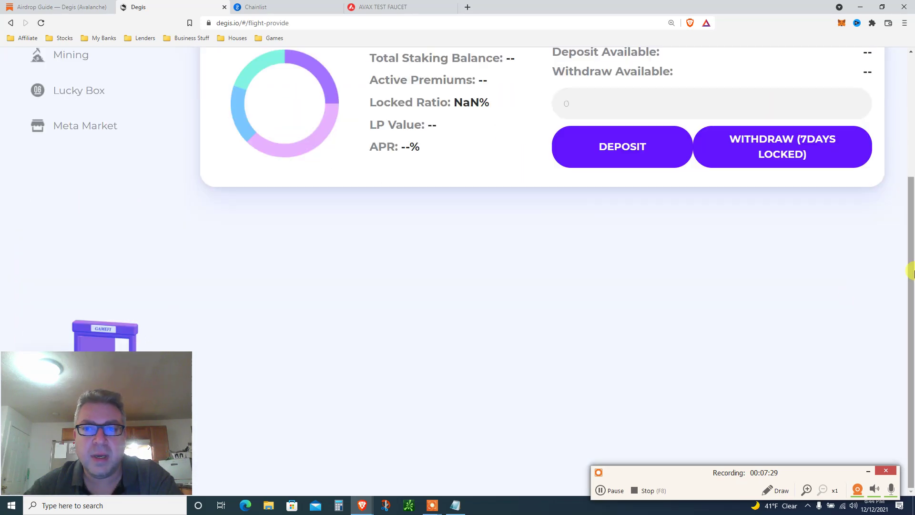
left_click_drag(912, 276, 889, 147)
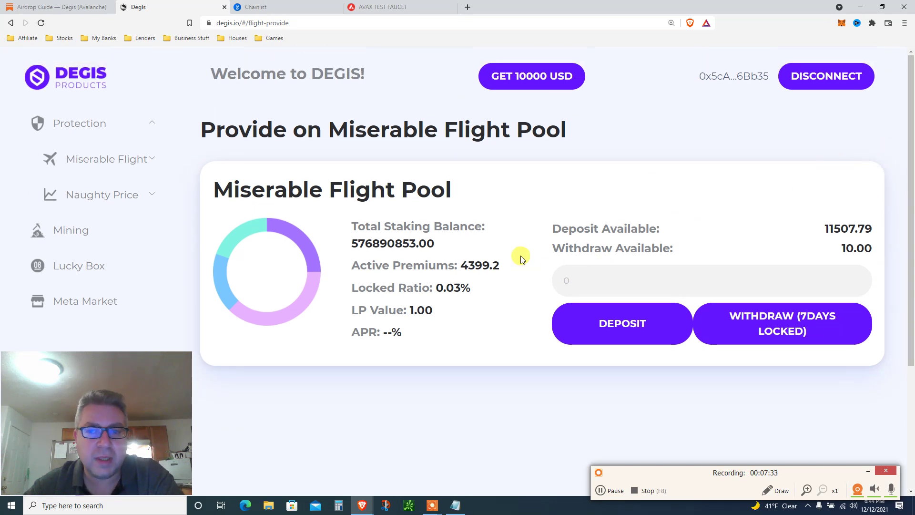
double_click(638, 229)
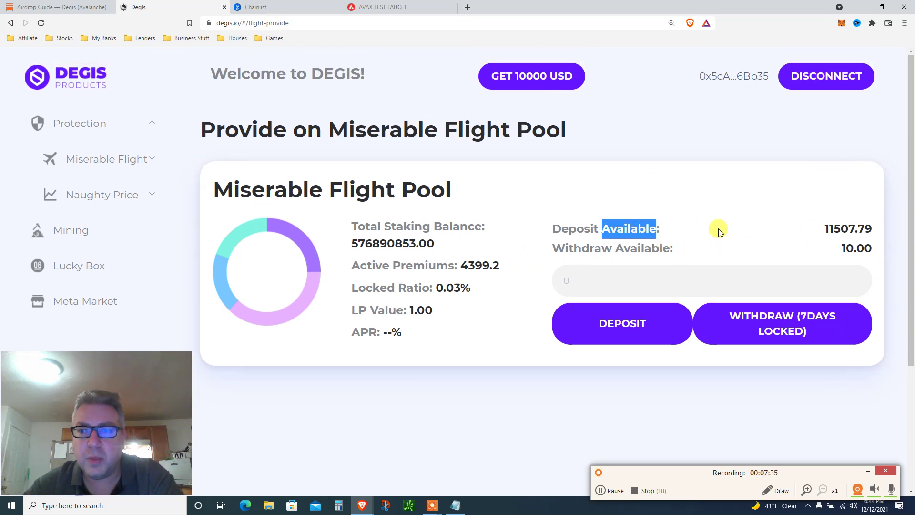
double_click(831, 229)
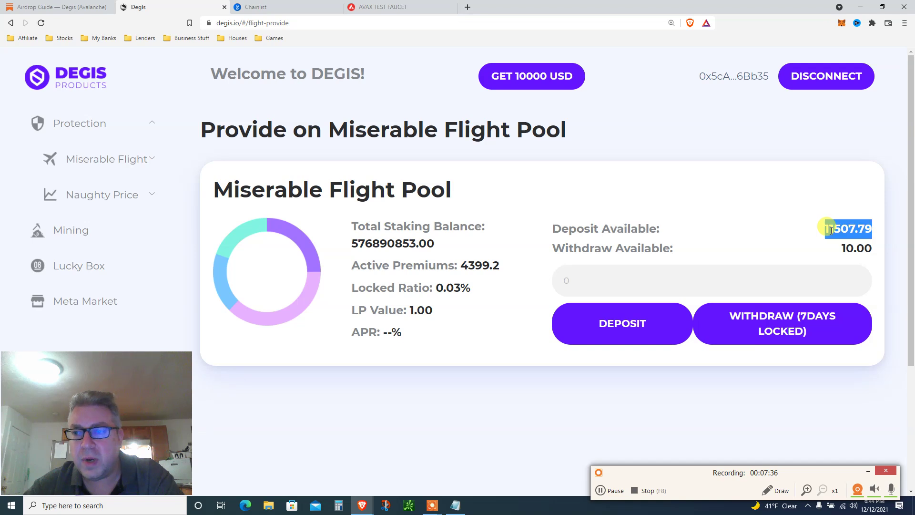
Deposit 1000 into the pool and confirm the stake transaction in MetaMask
left_click(613, 267)
double_click(614, 268)
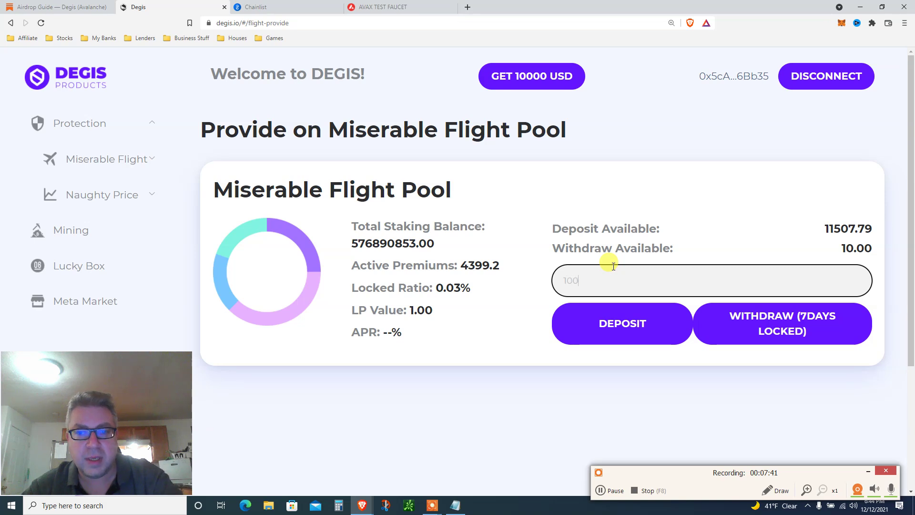
type("1000")
left_click(604, 318)
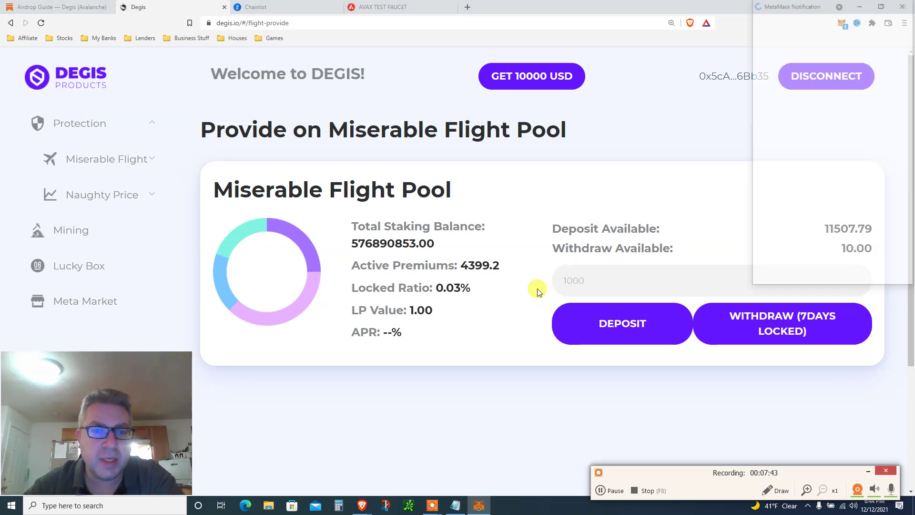
left_click_drag(824, 5, 665, 36)
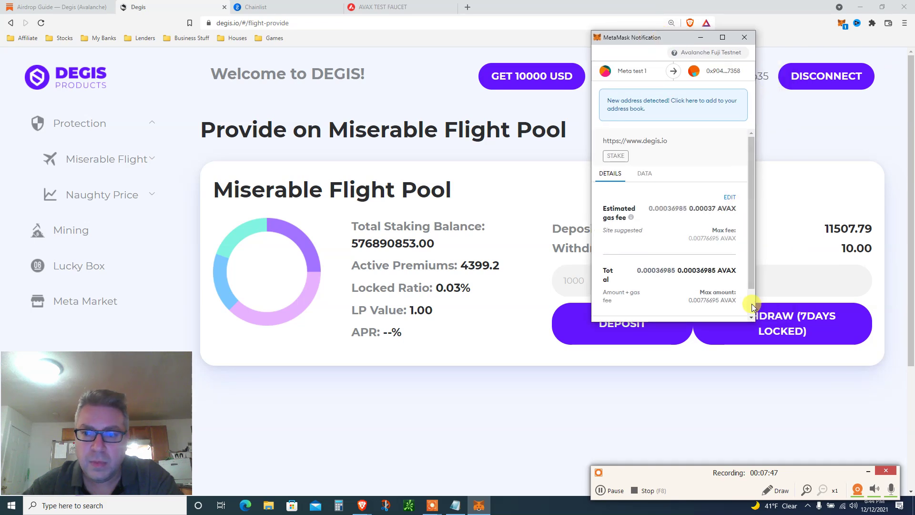
scroll(734, 305, "down", 3)
left_click(709, 304)
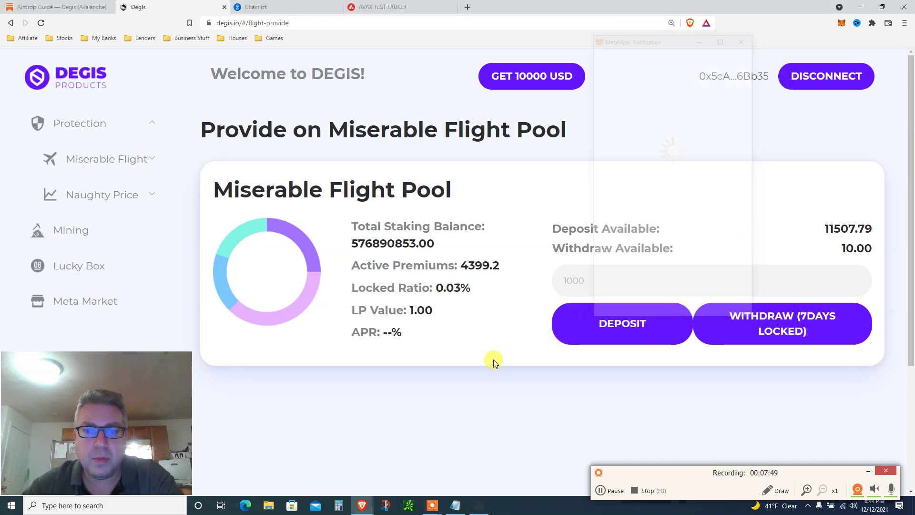
Cycle through the Chainlist, guide and Degis tabs, landing on the AVAX Fuji Testnet Faucet
left_click(302, 6)
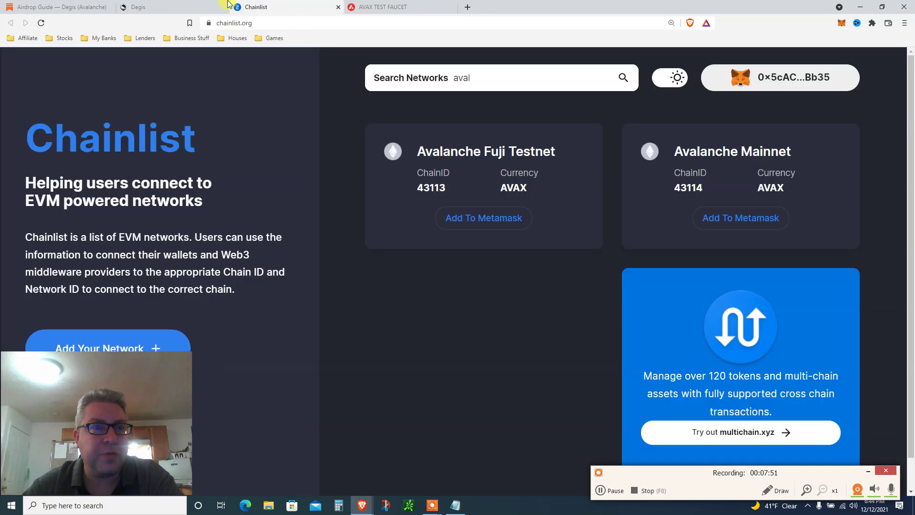
left_click(80, 5)
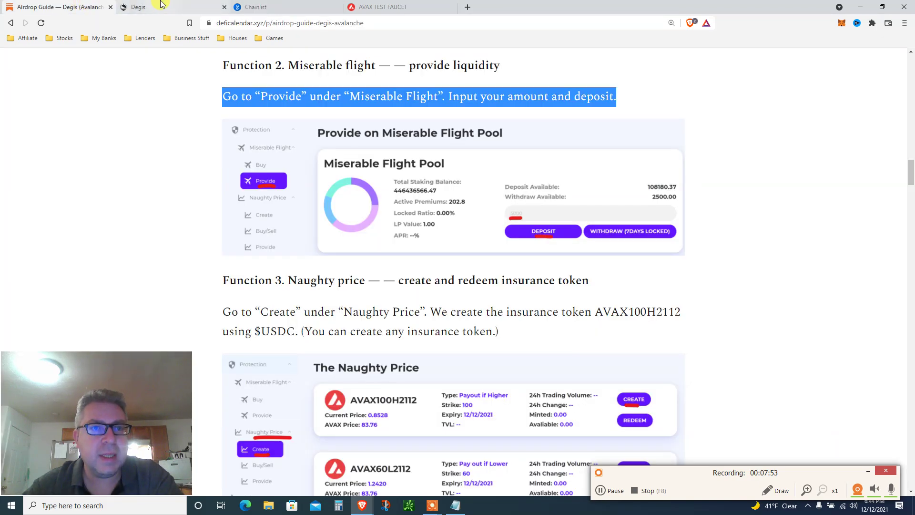
left_click(261, 5)
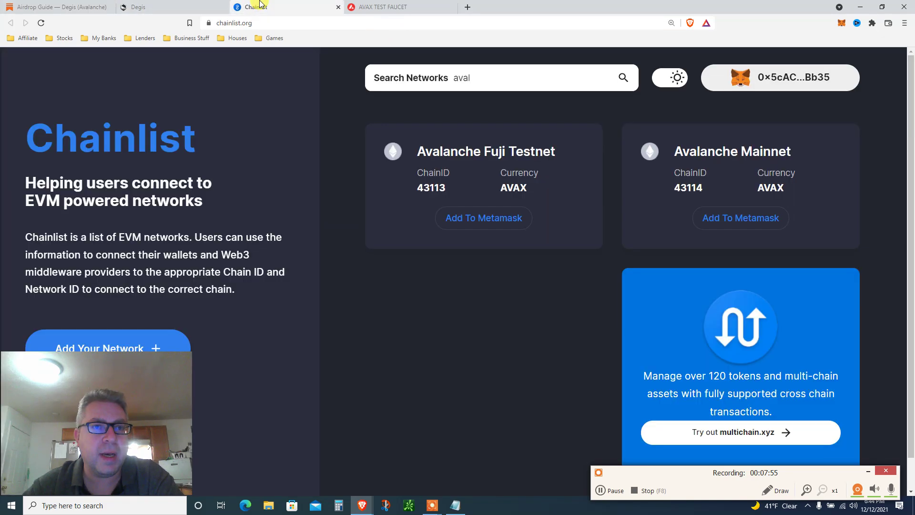
left_click(198, 4)
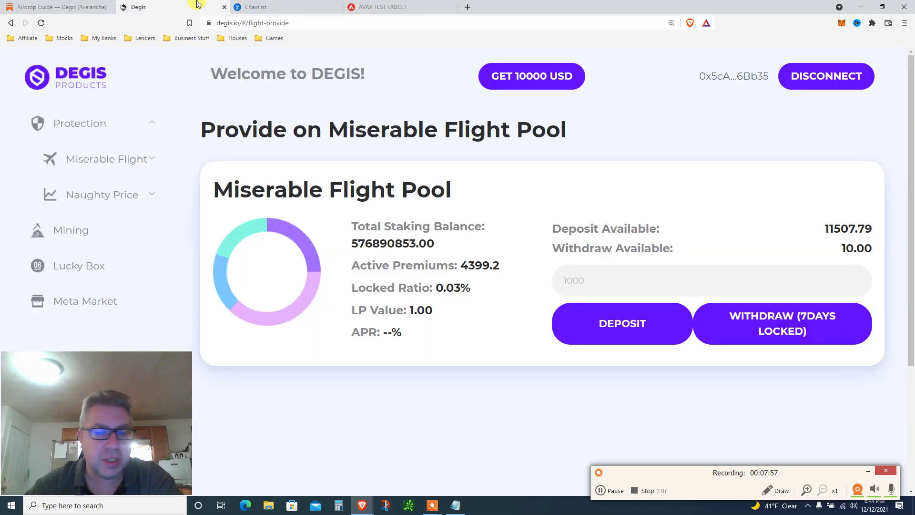
left_click(379, 7)
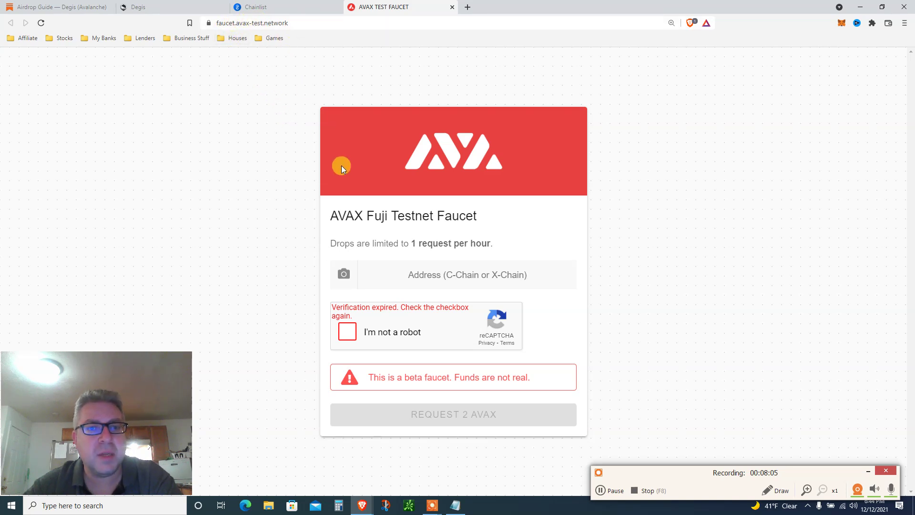
triple_click(353, 215)
left_click(370, 218)
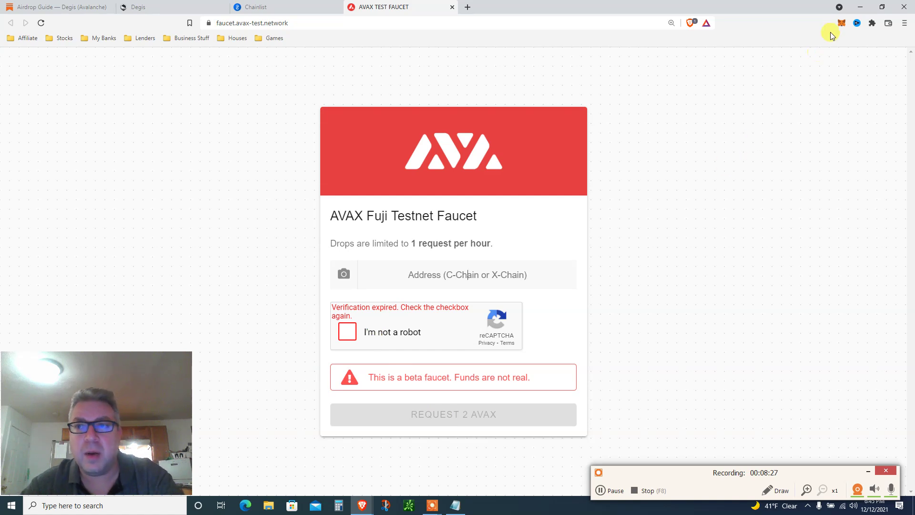
Copy the wallet address from MetaMask and paste it into the faucet's Address field
left_click(840, 24)
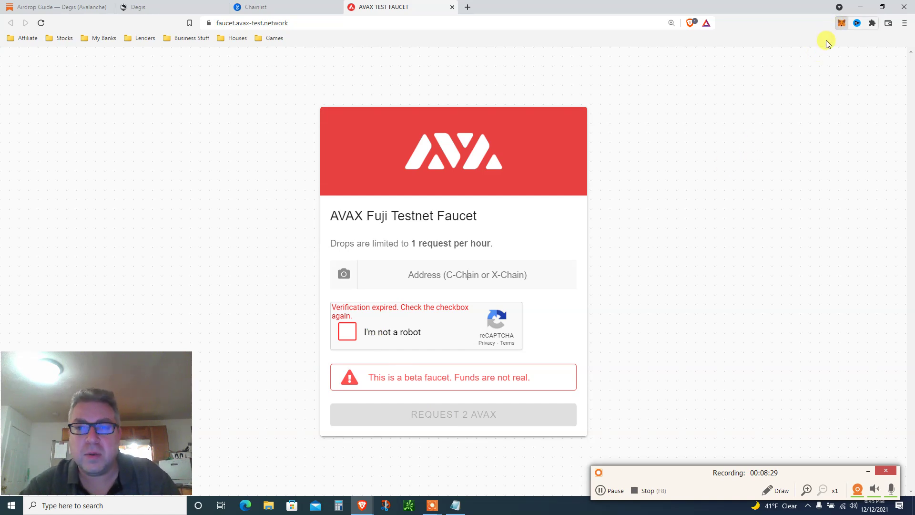
left_click(765, 77)
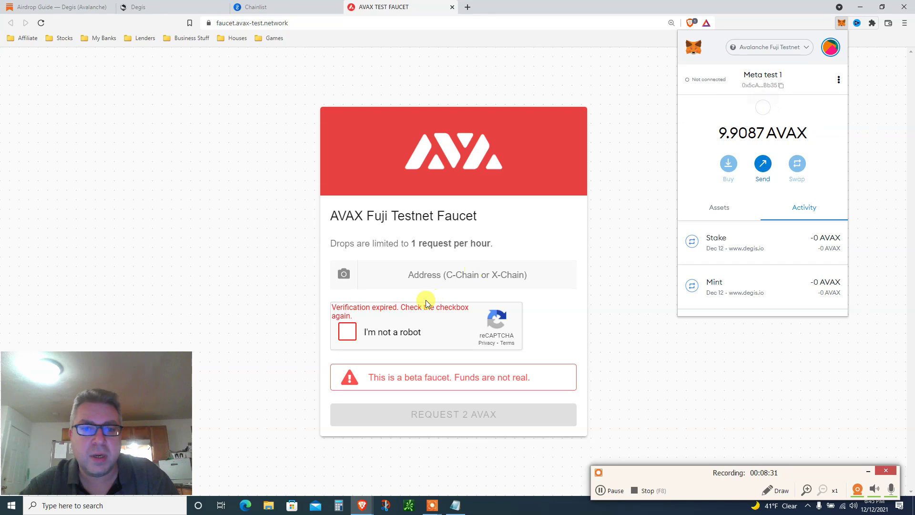
left_click(396, 275)
key("ctrl+v")
Solve the traffic-light and chimney reCAPTCHA challenges and request 10 test AVAX
left_click(348, 331)
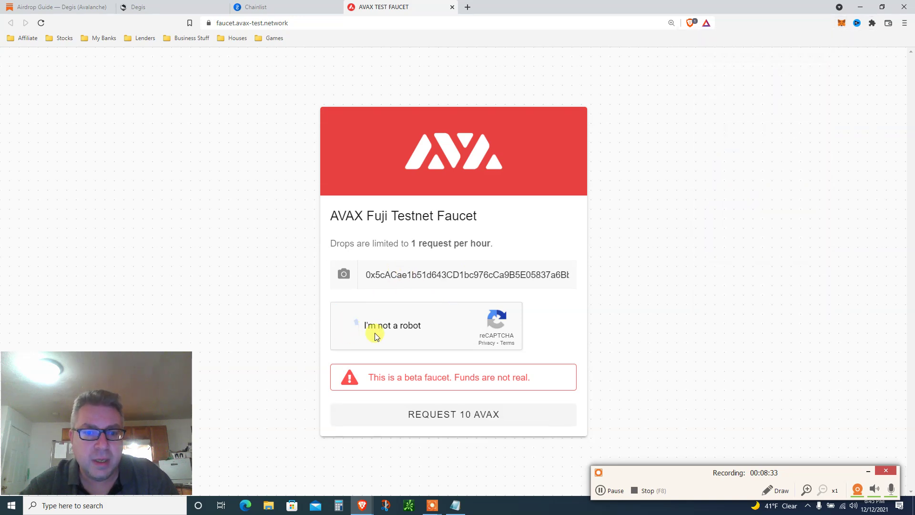
left_click(396, 305)
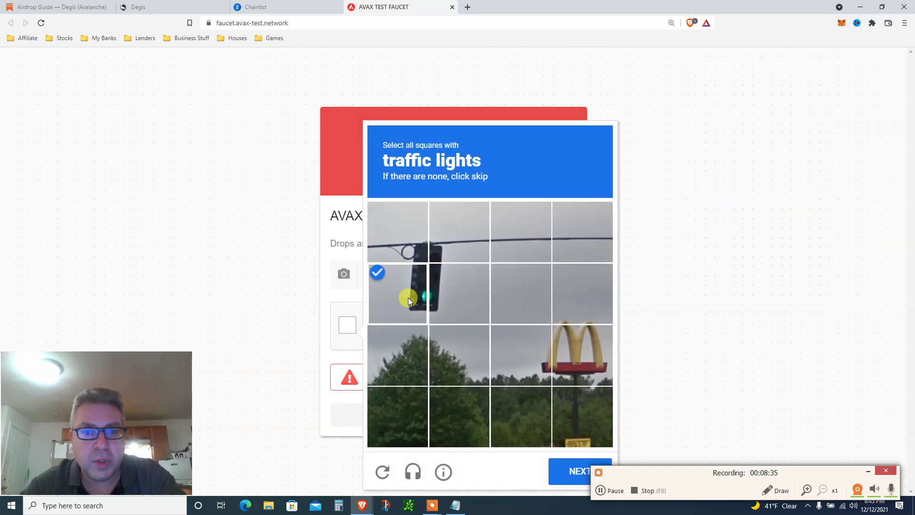
left_click(434, 272)
left_click(434, 253)
left_click(420, 248)
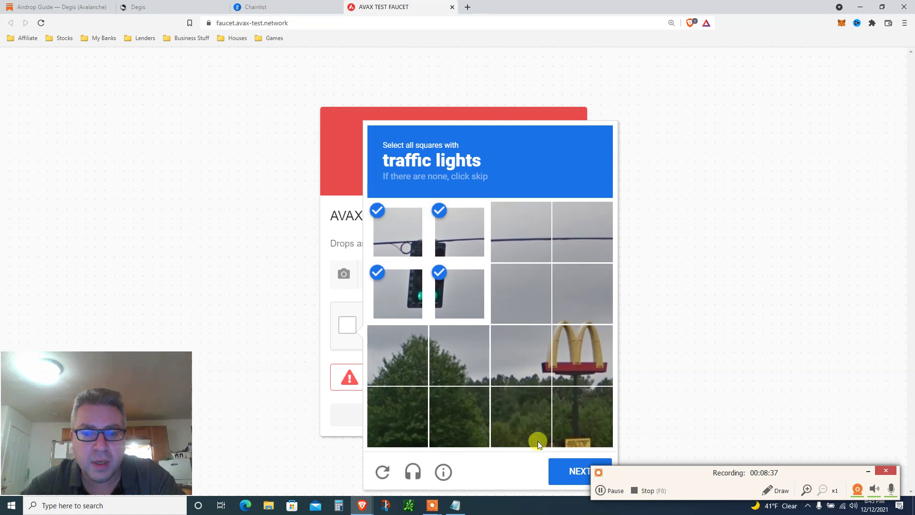
left_click(555, 472)
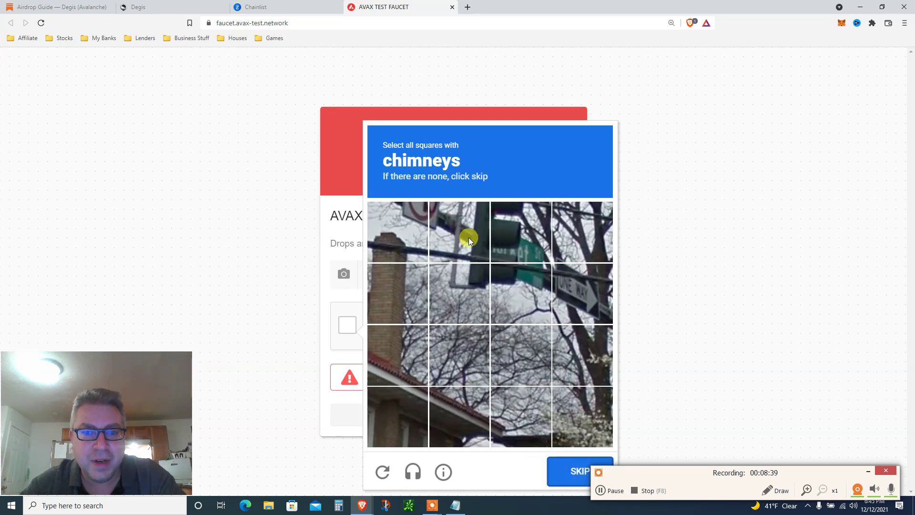
left_click(414, 254)
left_click(390, 281)
left_click(389, 379)
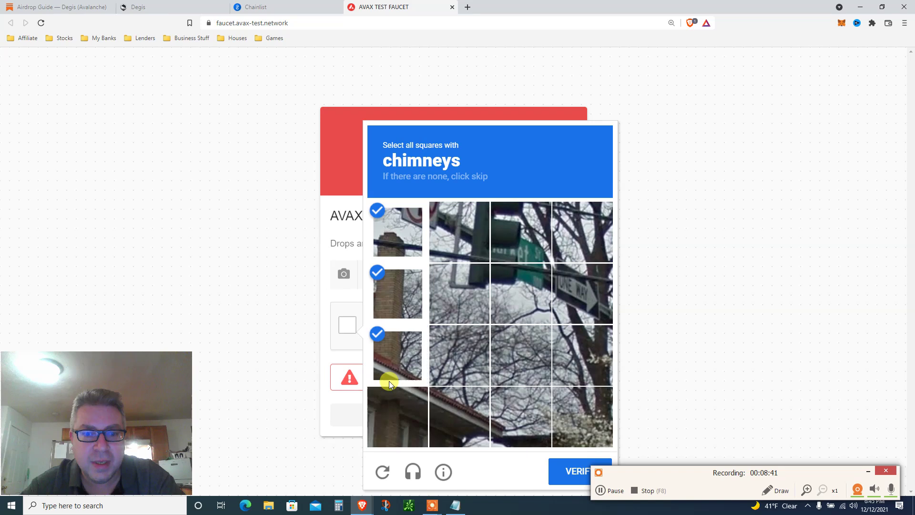
left_click(388, 411)
left_click(564, 471)
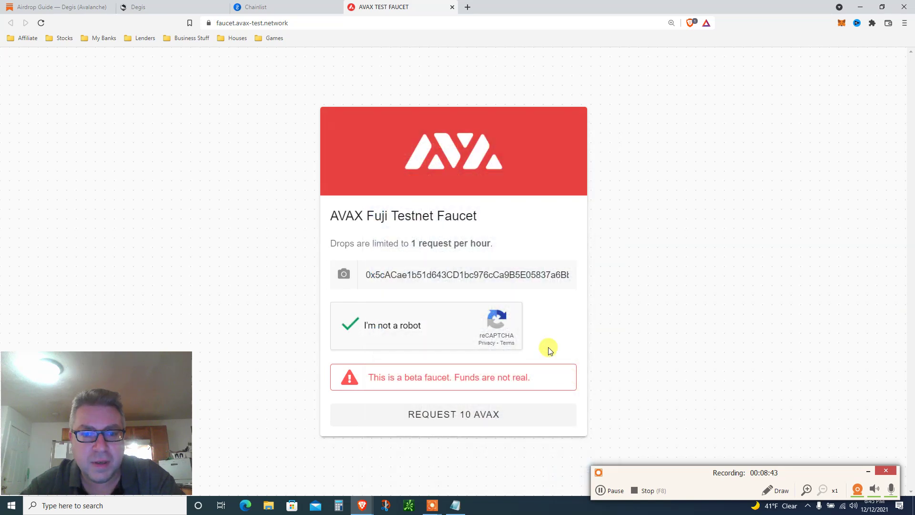
left_click(444, 419)
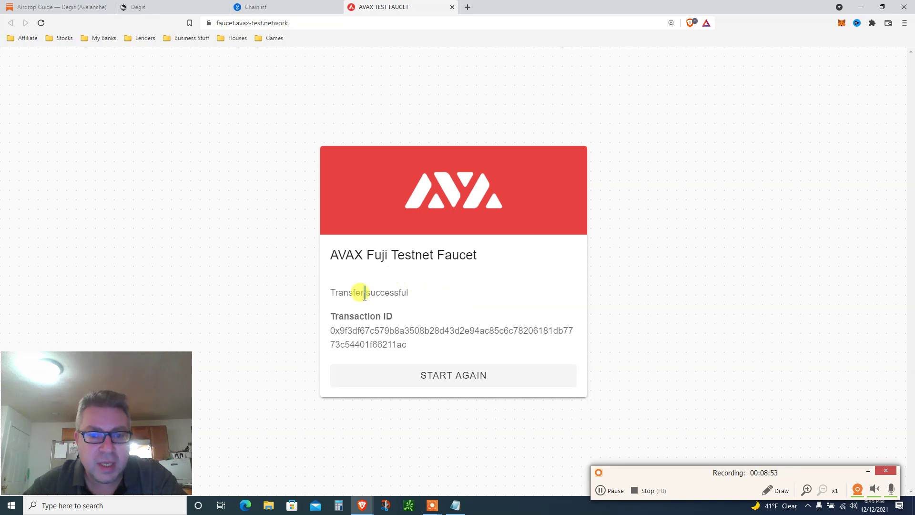
Confirm the wallet's assets show 19.9087 AVAX, then go back to the Degis pool page
left_click(842, 24)
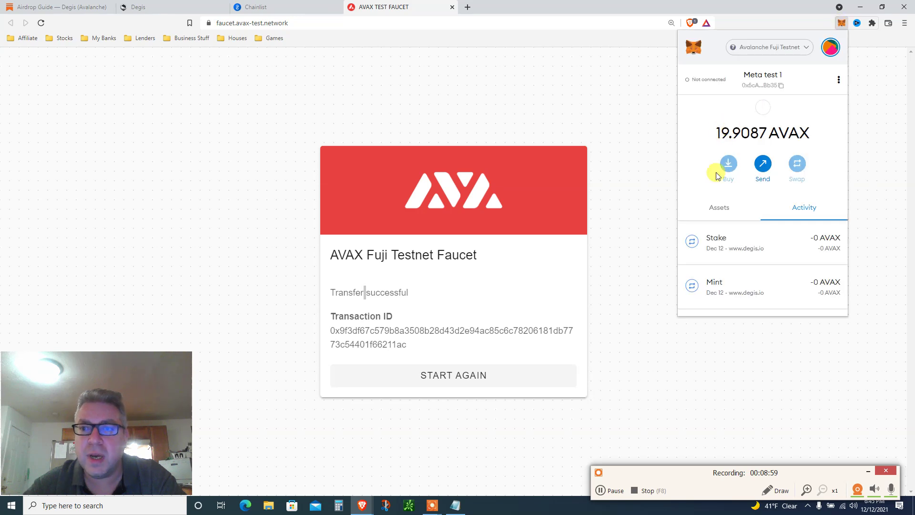
left_click(710, 209)
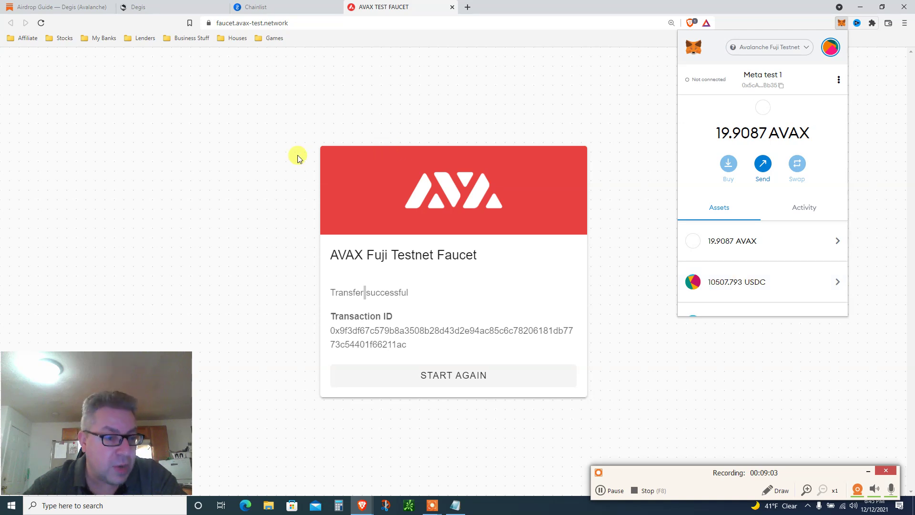
left_click(281, 6)
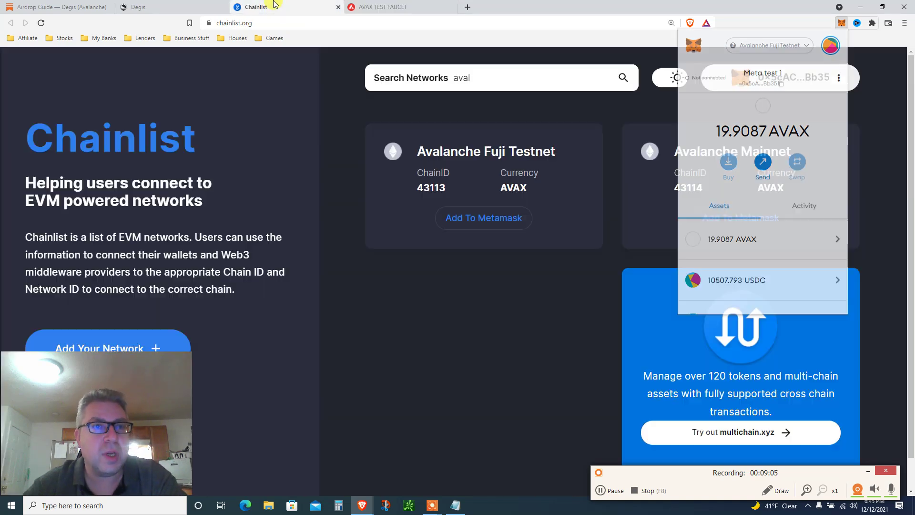
left_click(193, 4)
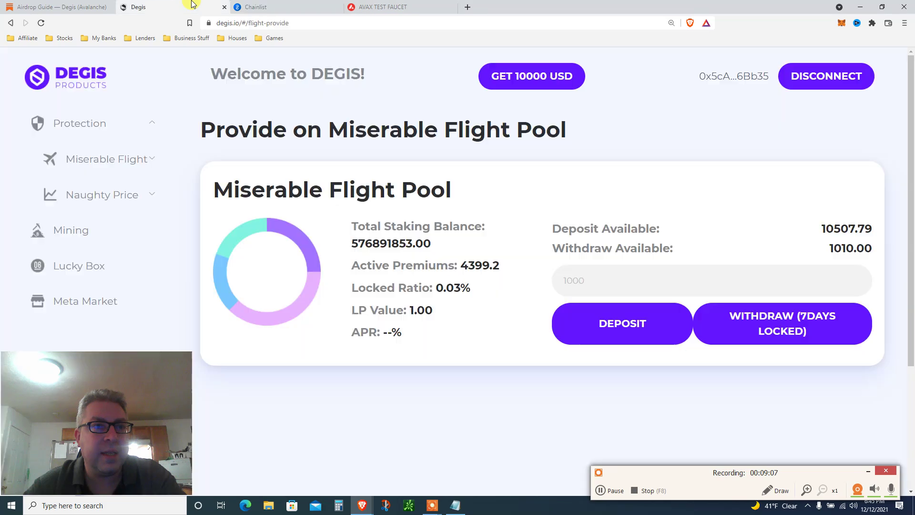
Scroll the airdrop guide to Function 3: create the AVAX100H2112 insurance token using $USDC
left_click(95, 4)
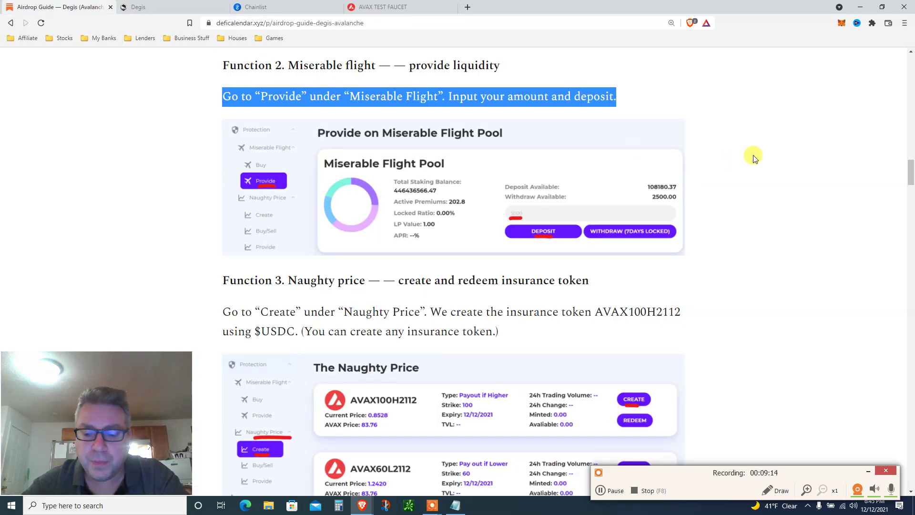
scroll(754, 157, "down", 3)
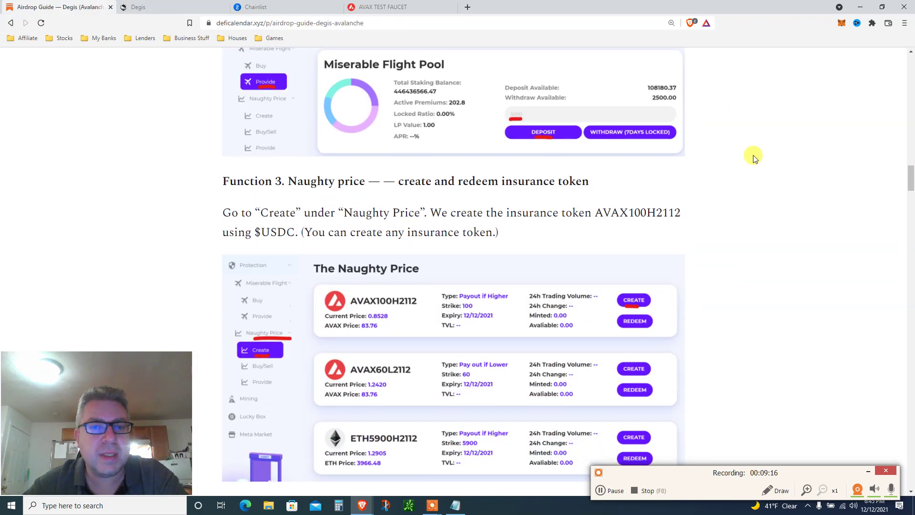
scroll(753, 157, "down", 1)
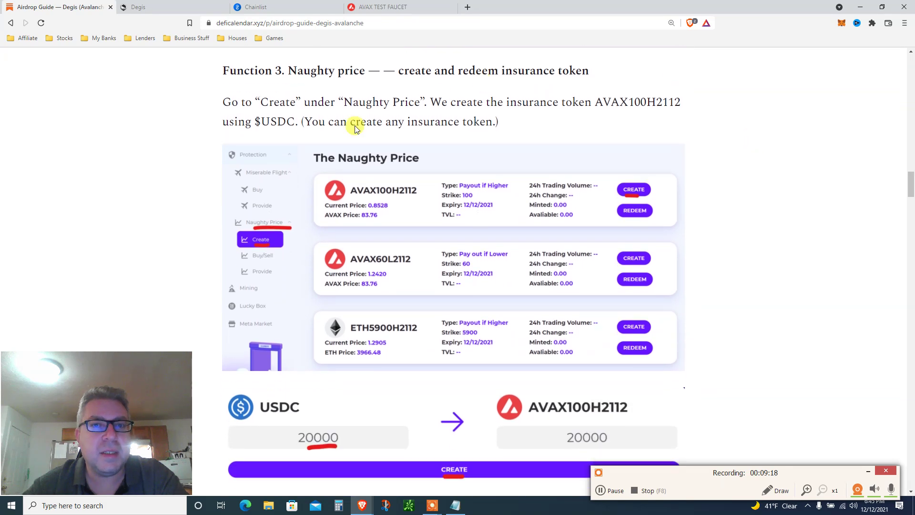
triple_click(348, 102)
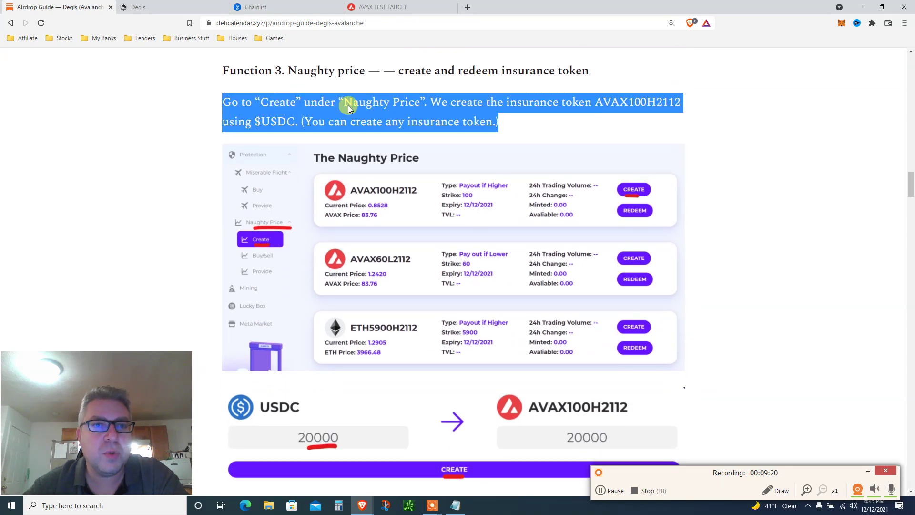
left_click(387, 108)
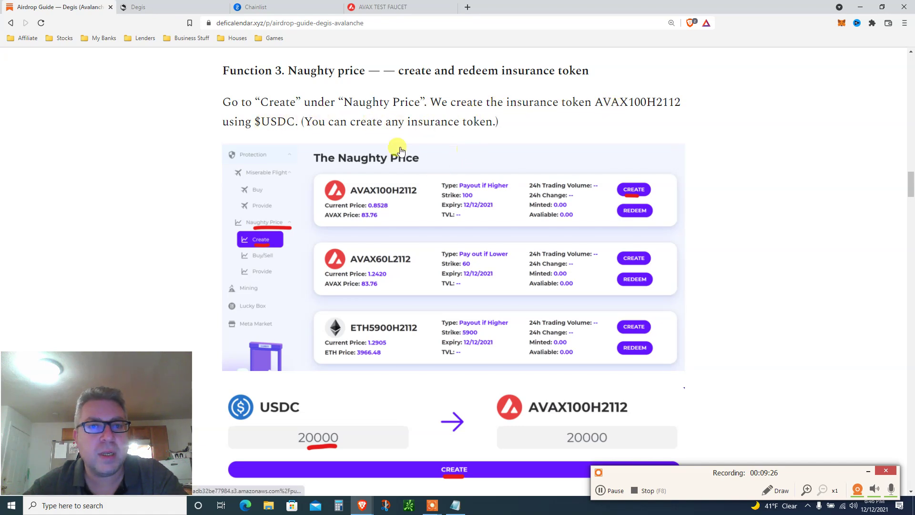
Navigate in Degis from Miserable Flight to the Naughty Price Create page
left_click(165, 6)
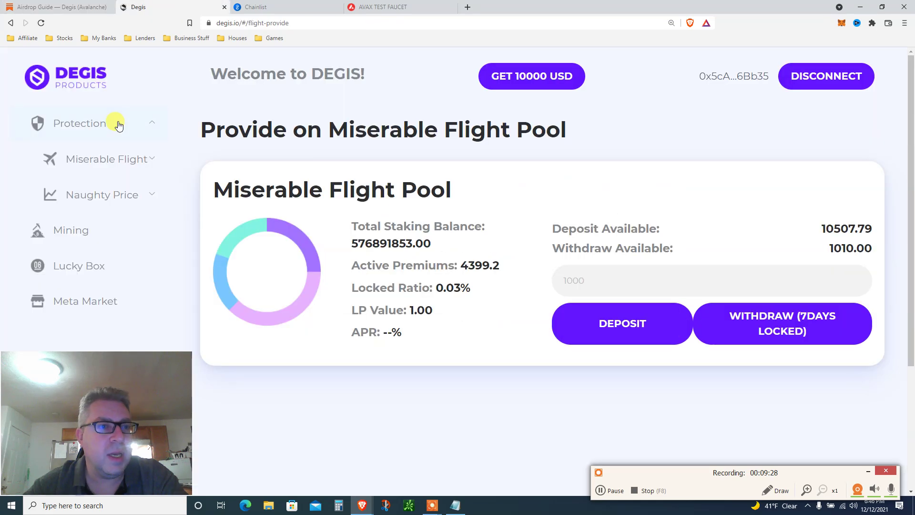
left_click(101, 158)
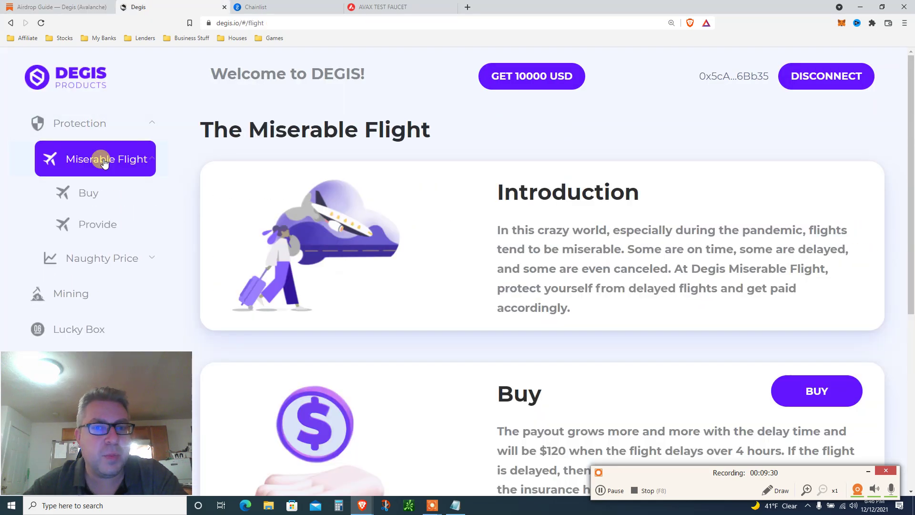
scroll(600, 191, "down", 6)
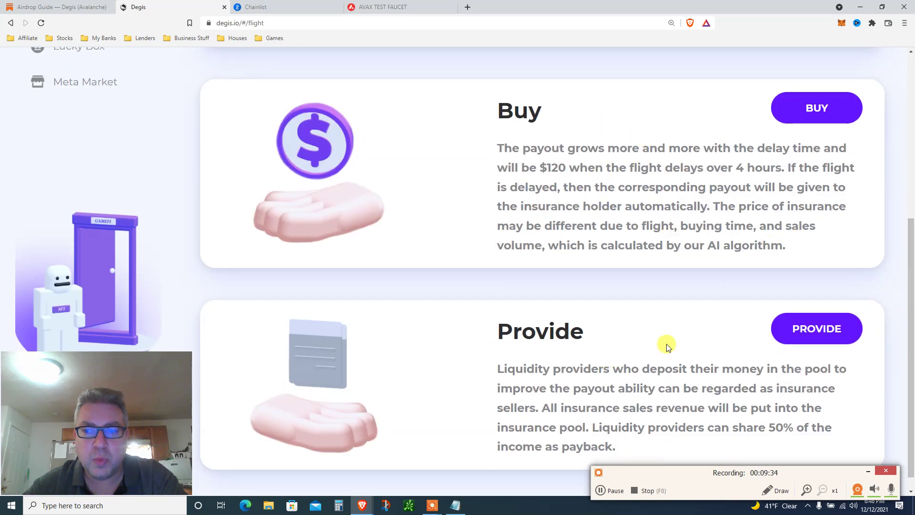
left_click_drag(912, 348, 903, 194)
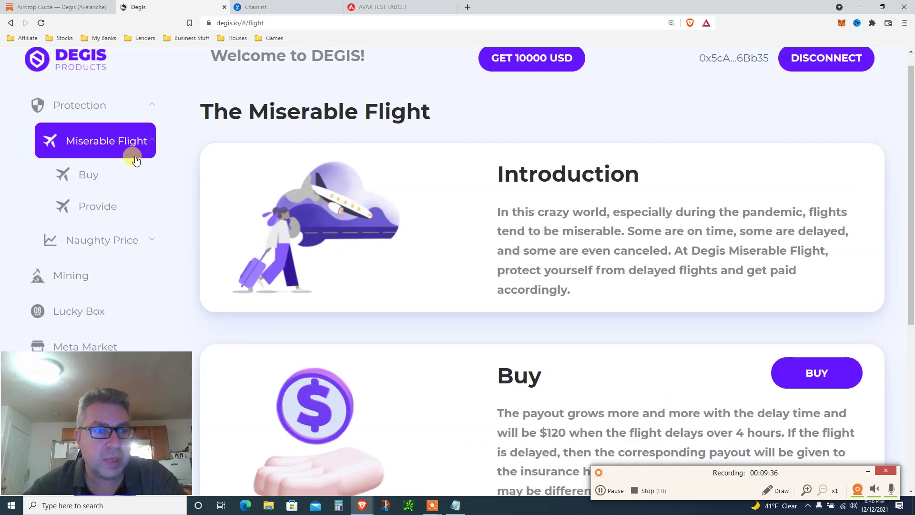
left_click(82, 239)
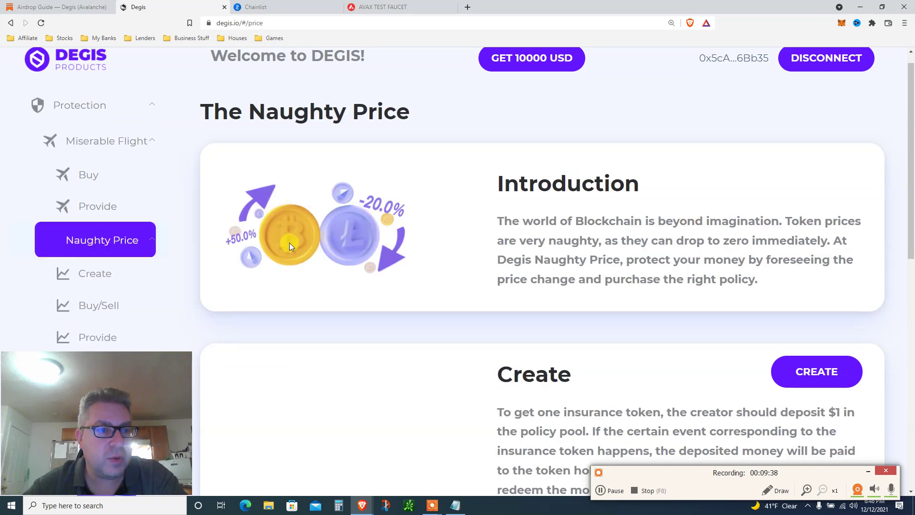
scroll(891, 198, "down", 2)
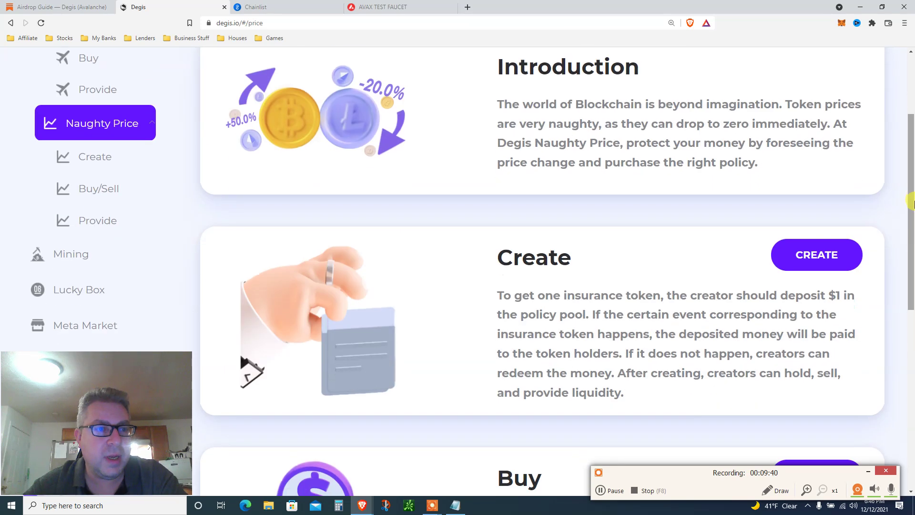
Create 100 AVAX106H21122 tokens by spending 100 USDC, sending the request to MetaMask
left_click(100, 159)
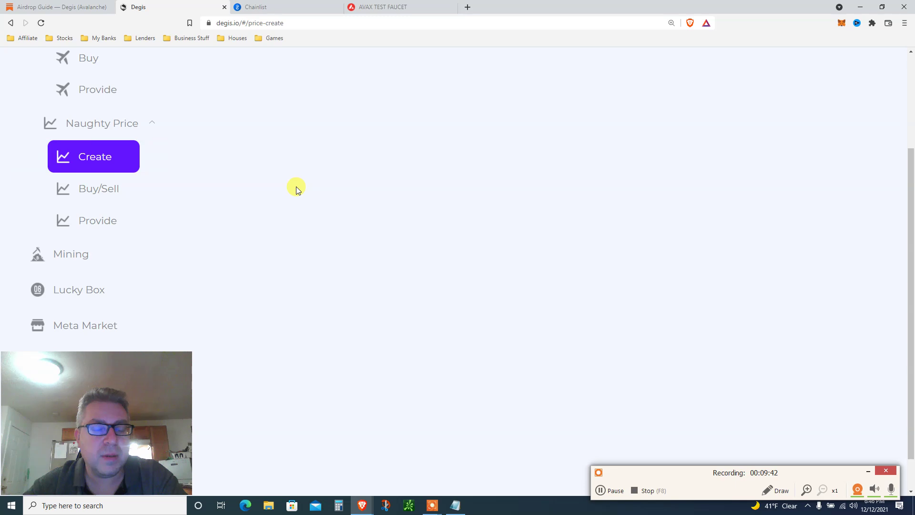
left_click_drag(906, 217, 901, 139)
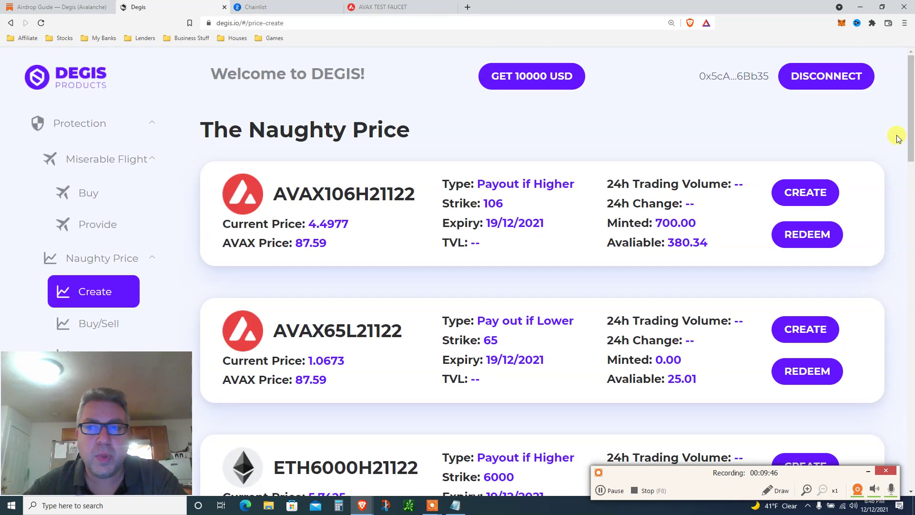
left_click(801, 194)
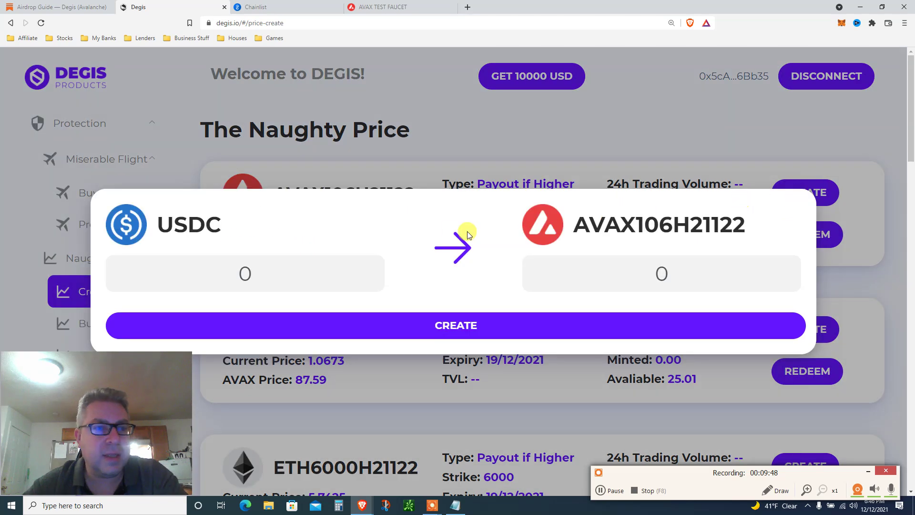
left_click(276, 271)
double_click(276, 274)
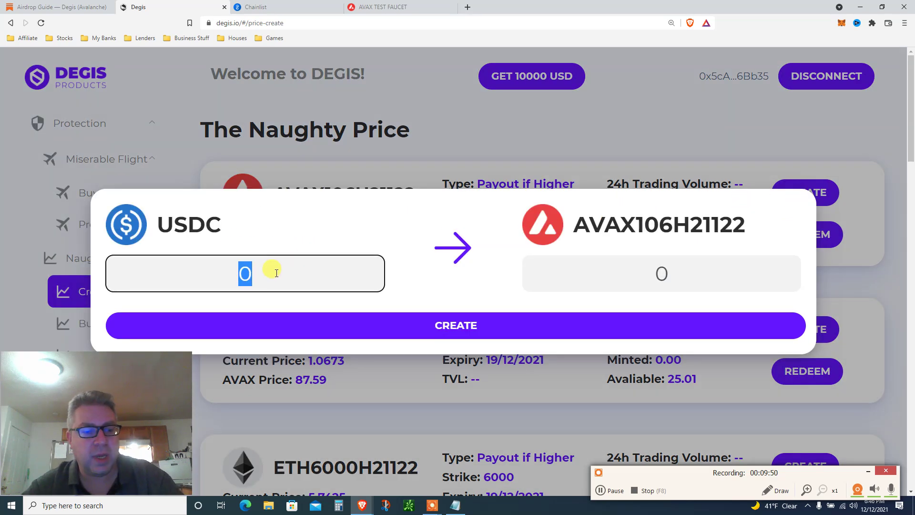
type("100")
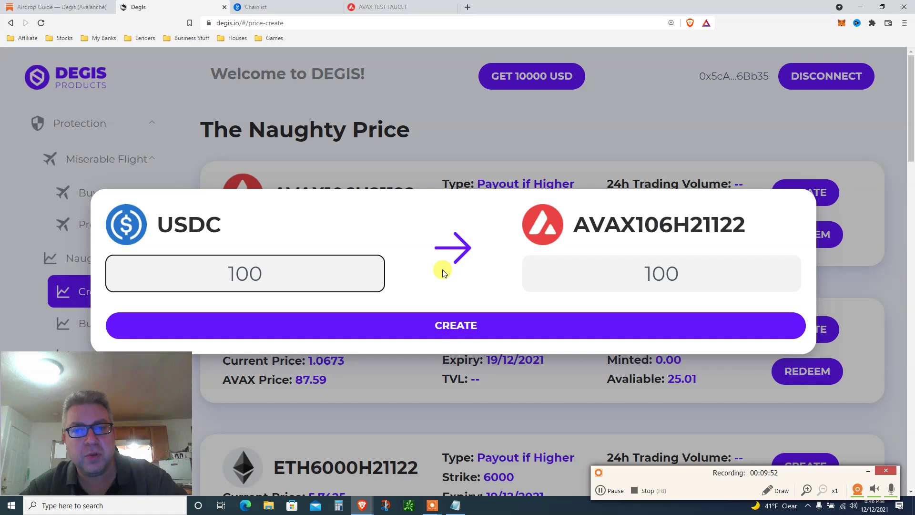
left_click(480, 329)
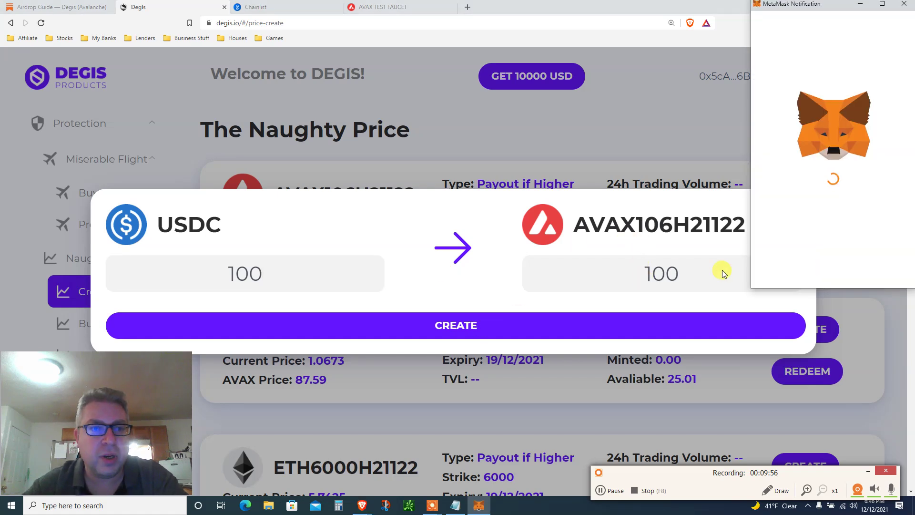
scroll(911, 278, "down", 1)
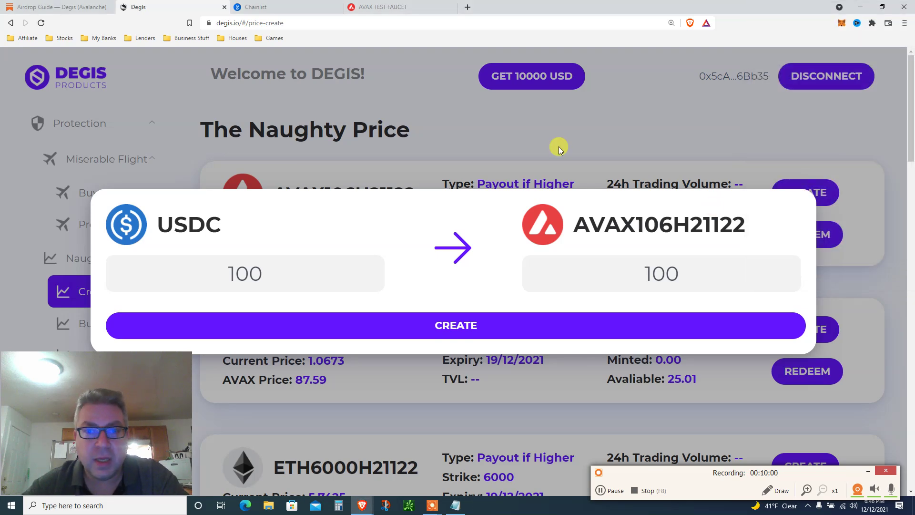
Scroll the guide past the redeem section down to Function 4, buying and selling insurance tokens
left_click(75, 4)
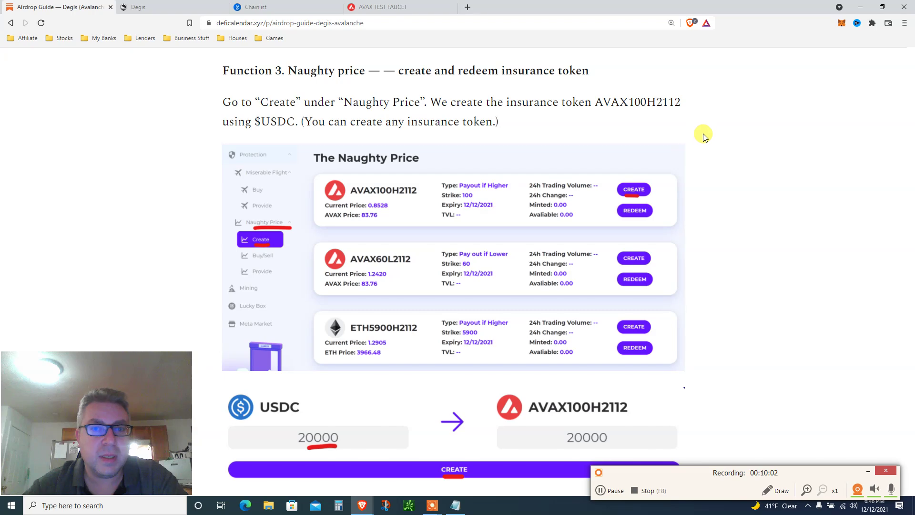
scroll(754, 142, "down", 3)
scroll(754, 142, "down", 3)
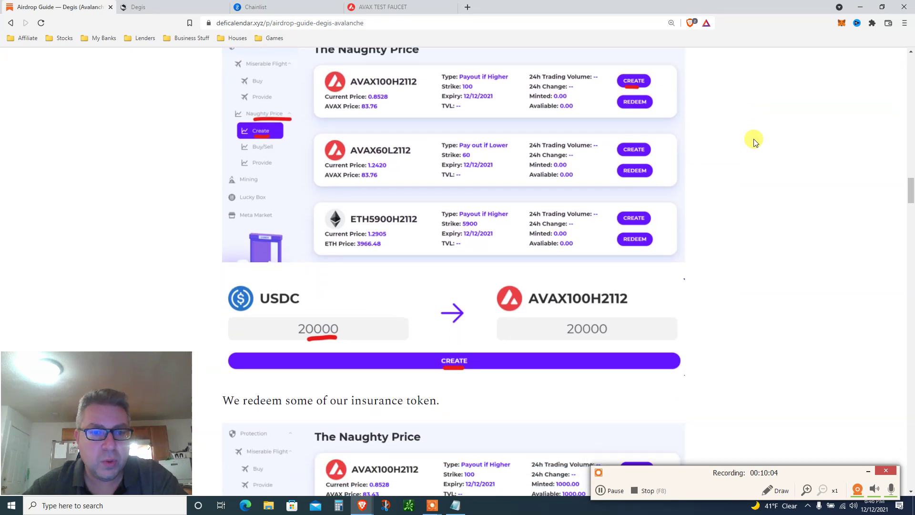
scroll(755, 142, "down", 3)
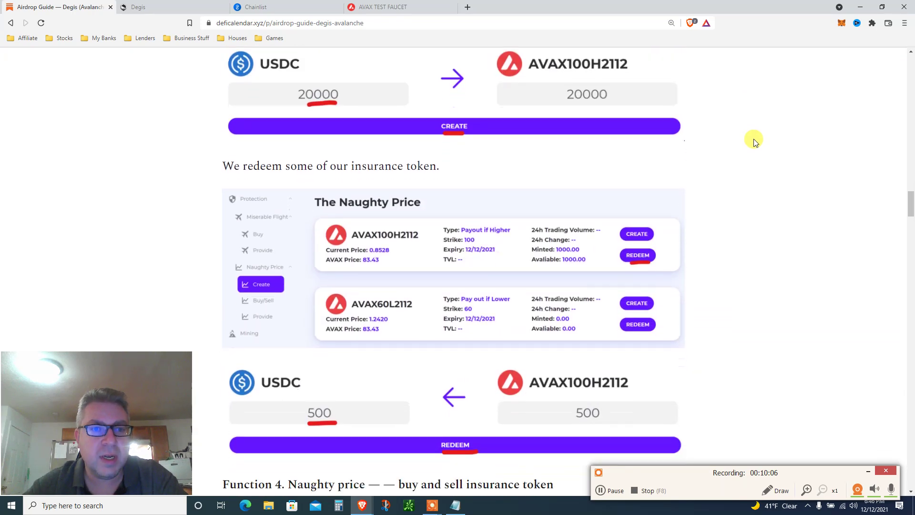
triple_click(355, 170)
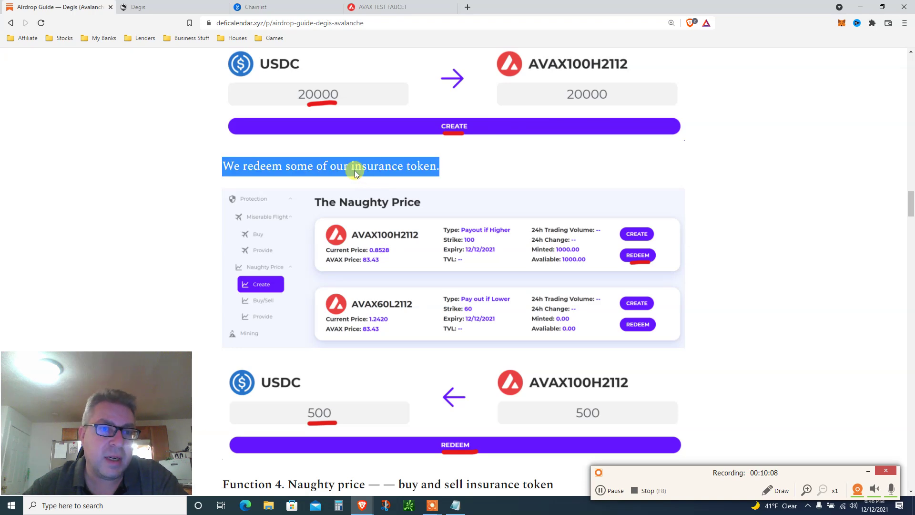
scroll(805, 189, "down", 5)
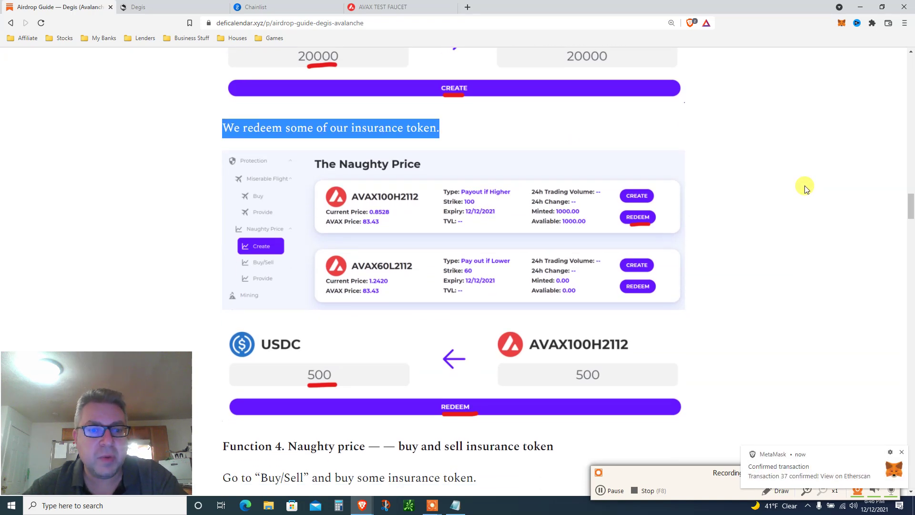
scroll(805, 188, "down", 2)
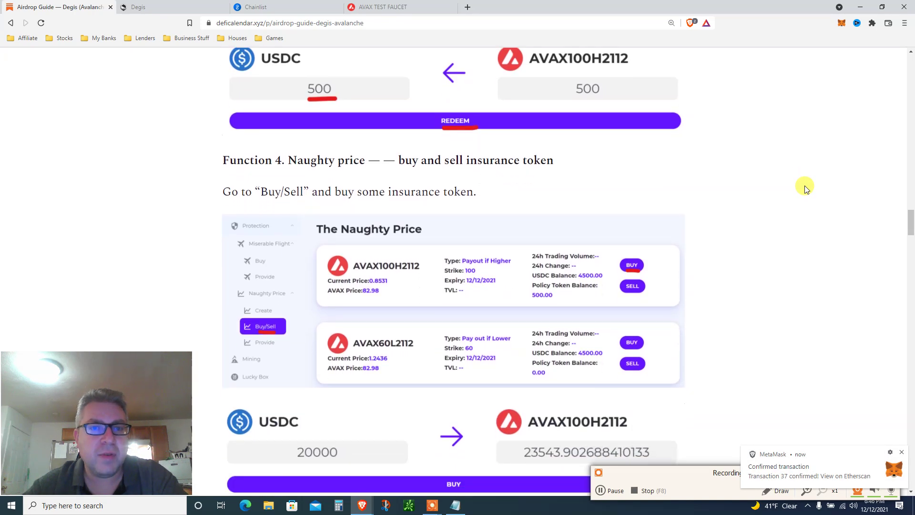
Redeem 30 AVAX106H21122 tokens for 30 USDC and confirm in MetaMask
left_click(158, 5)
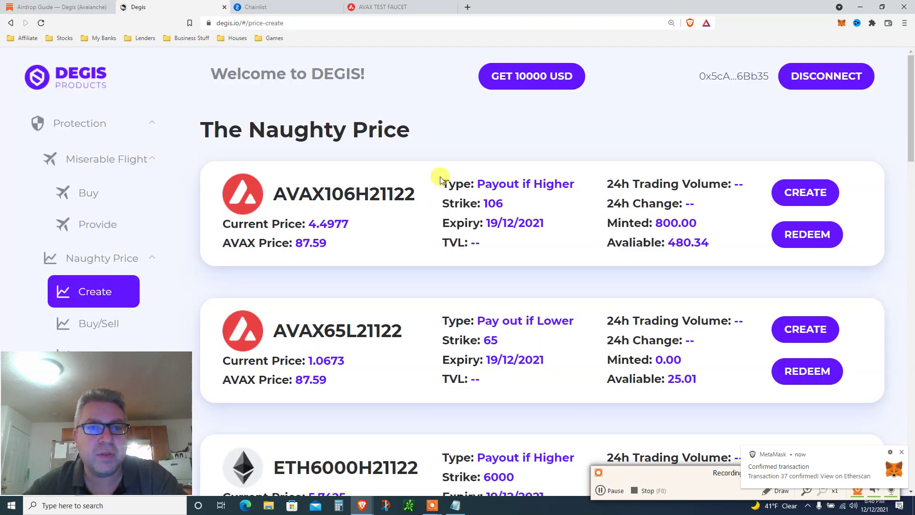
left_click(795, 237)
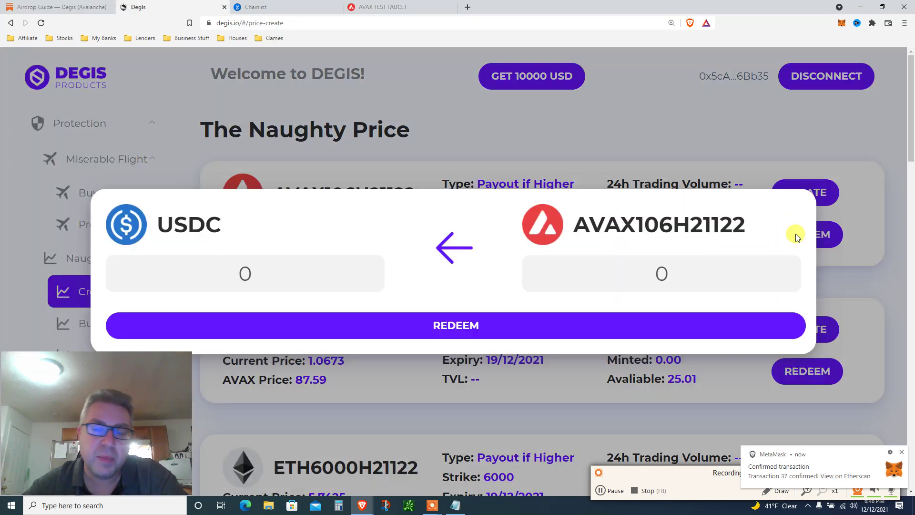
double_click(302, 273)
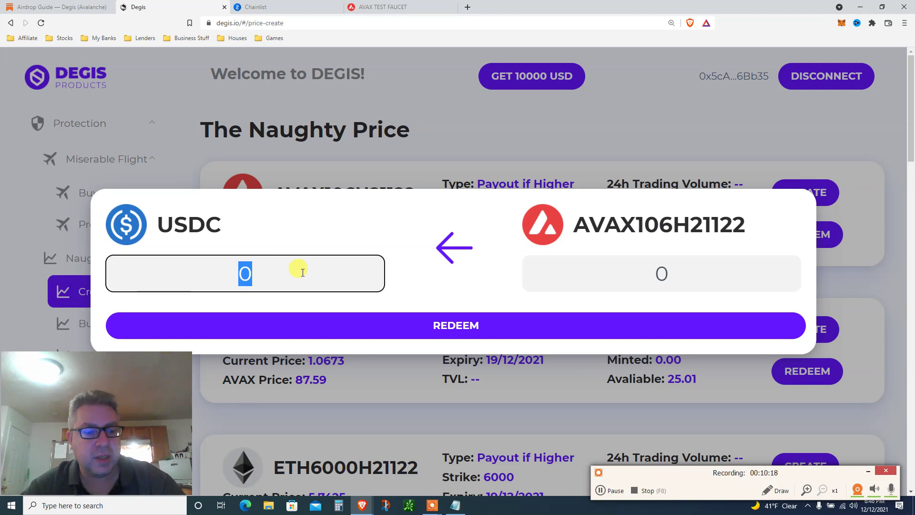
type("30")
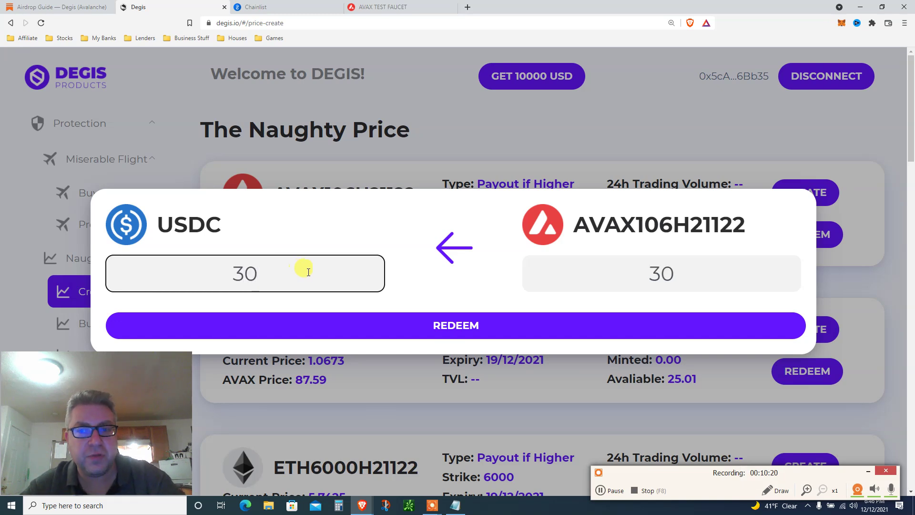
left_click(463, 325)
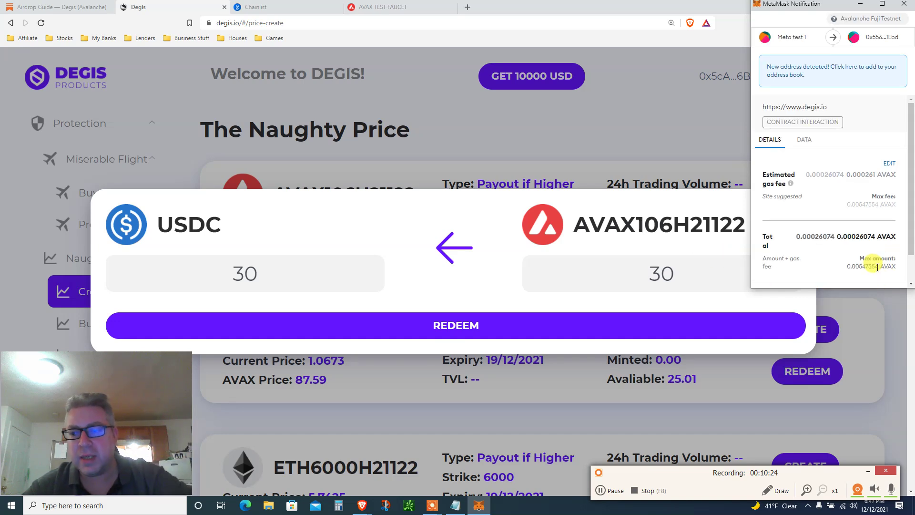
scroll(910, 266, "down", 2)
left_click(865, 269)
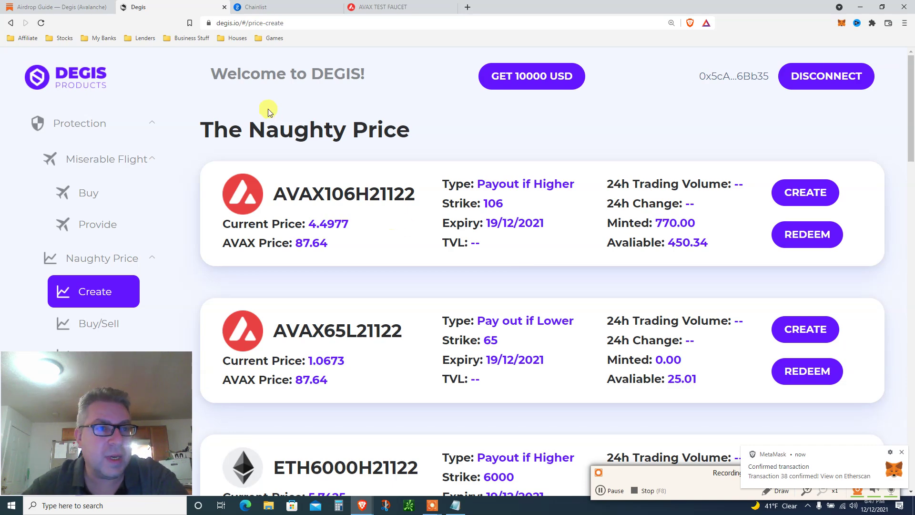
Read the guide's Function 4 instructions for buying and selling insurance tokens
left_click(78, 5)
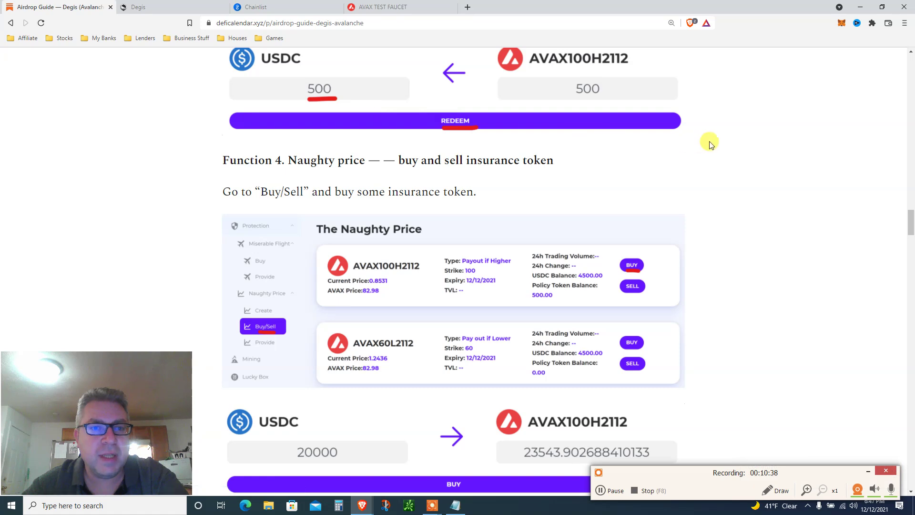
triple_click(301, 160)
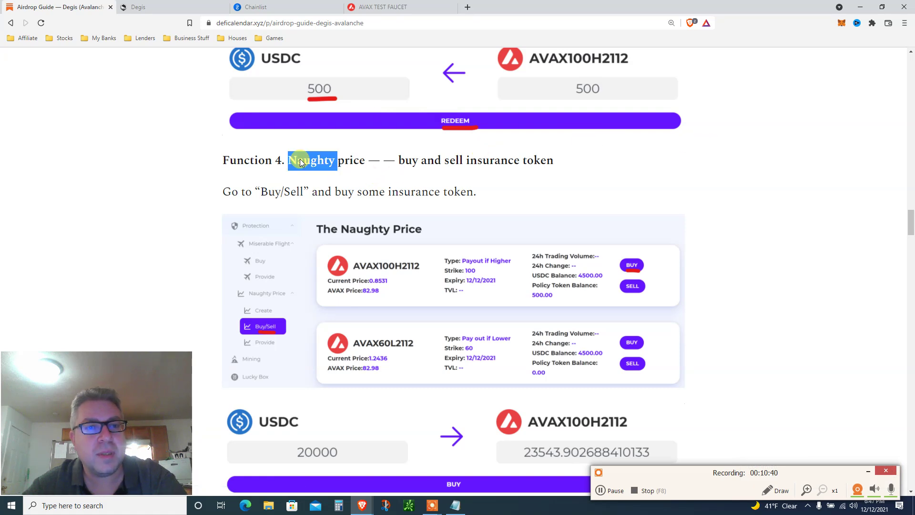
left_click(400, 164)
triple_click(411, 162)
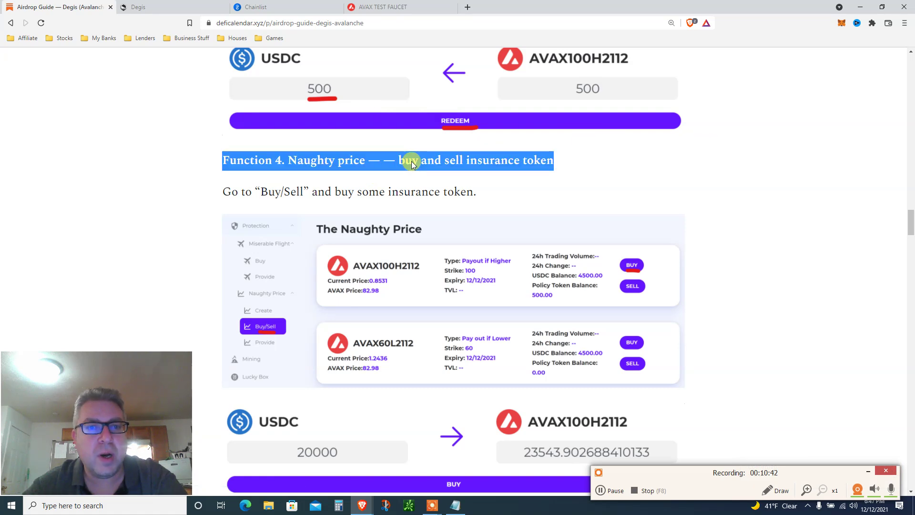
scroll(412, 162, "down", 1)
double_click(367, 167)
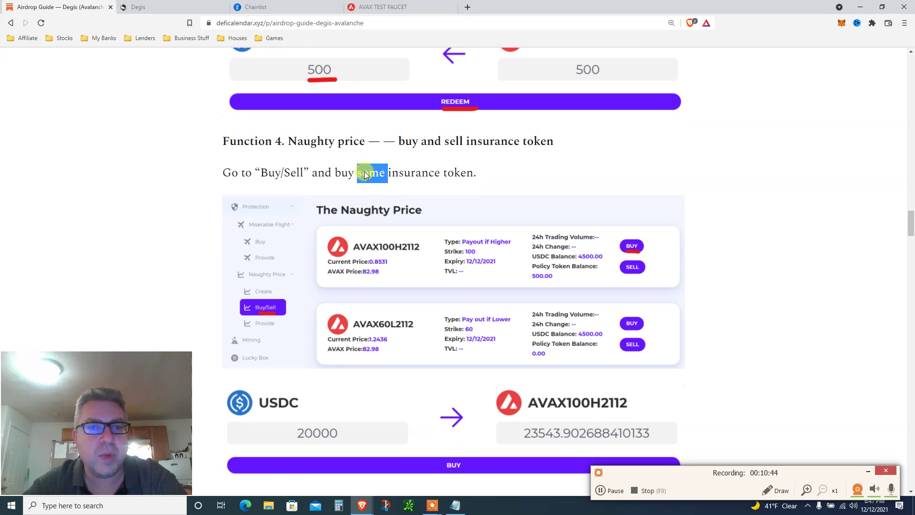
scroll(366, 172, "down", 3)
scroll(365, 176, "down", 7)
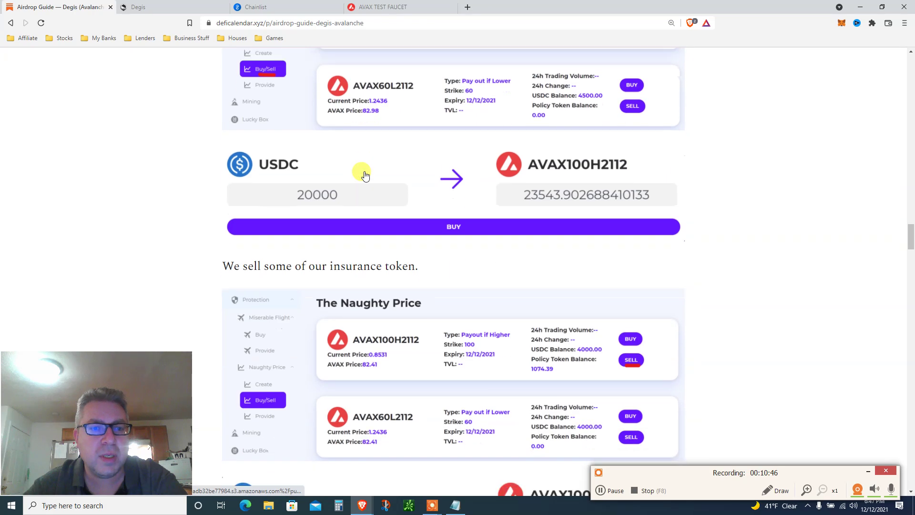
scroll(364, 175, "down", 5)
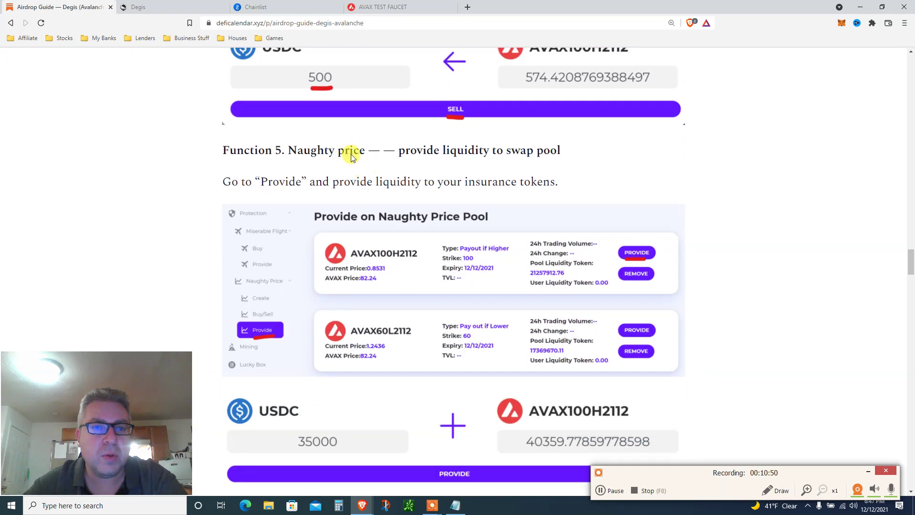
Read Function 5 (provide liquidity) and Function 6 (mining), then return to Degis
triple_click(348, 151)
scroll(347, 151, "down", 6)
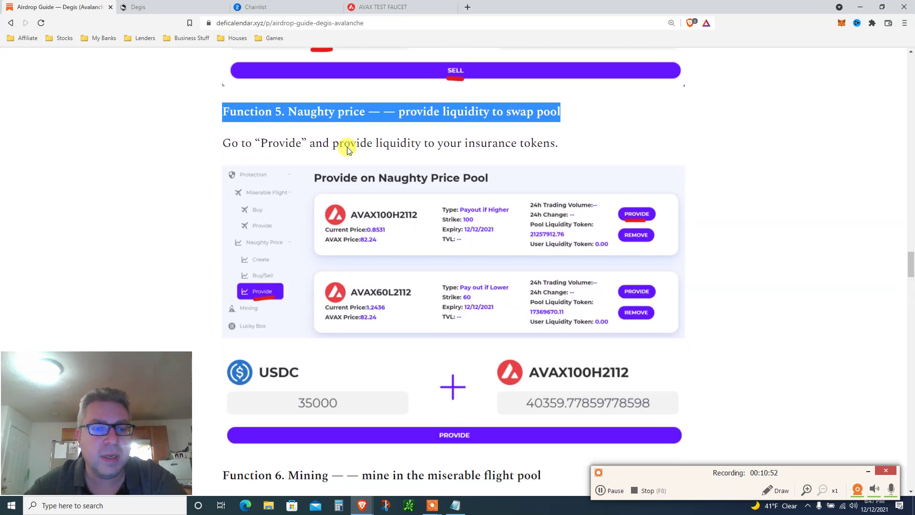
double_click(329, 171)
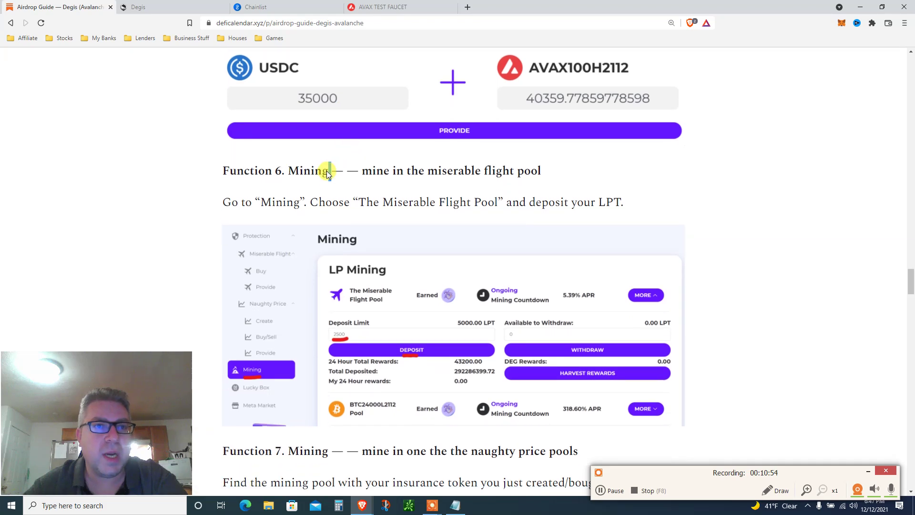
left_click(140, 6)
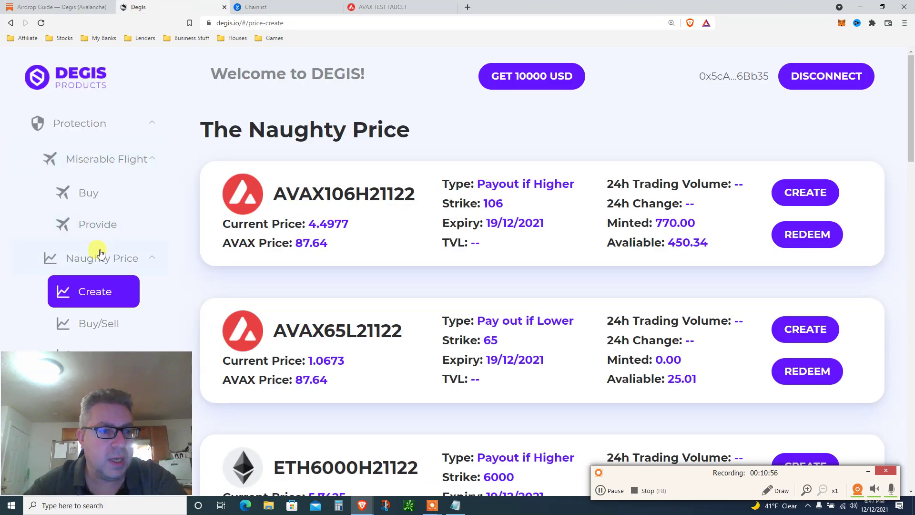
Buy AVAX106H21122 tokens with 500 USDC on Buy/Sell, confirming in MetaMask
left_click(96, 323)
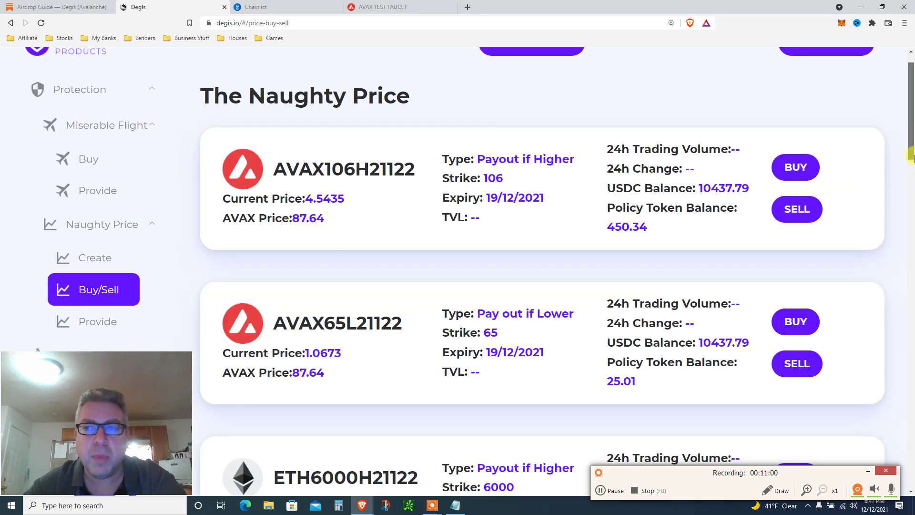
scroll(849, 167, "up", 1)
left_click(794, 200)
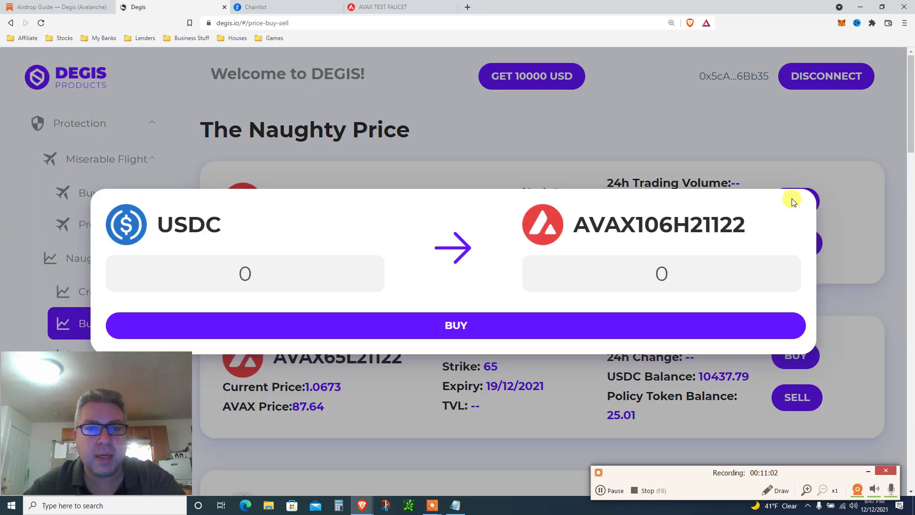
double_click(286, 267)
type("500")
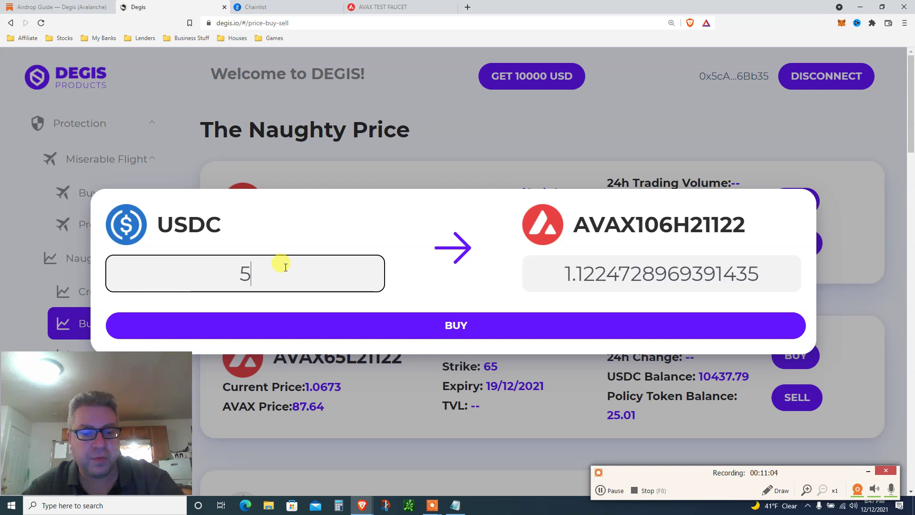
left_click(323, 329)
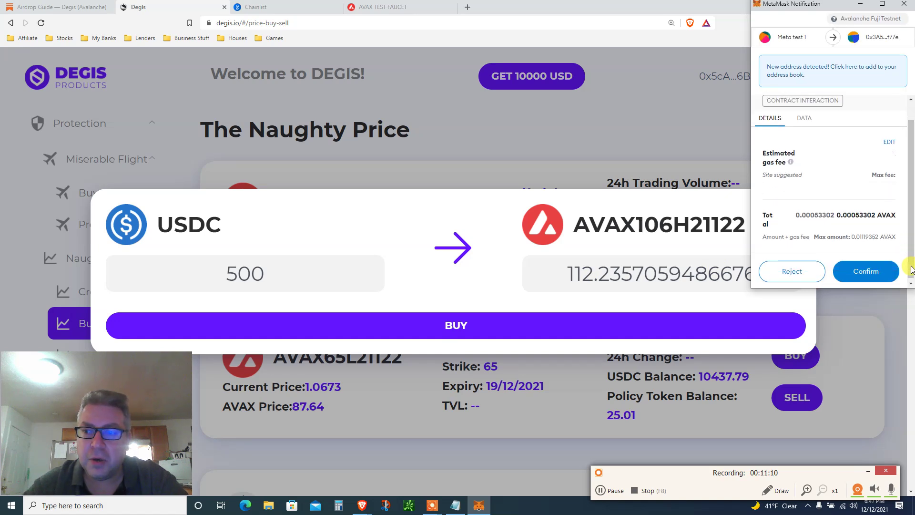
left_click(880, 276)
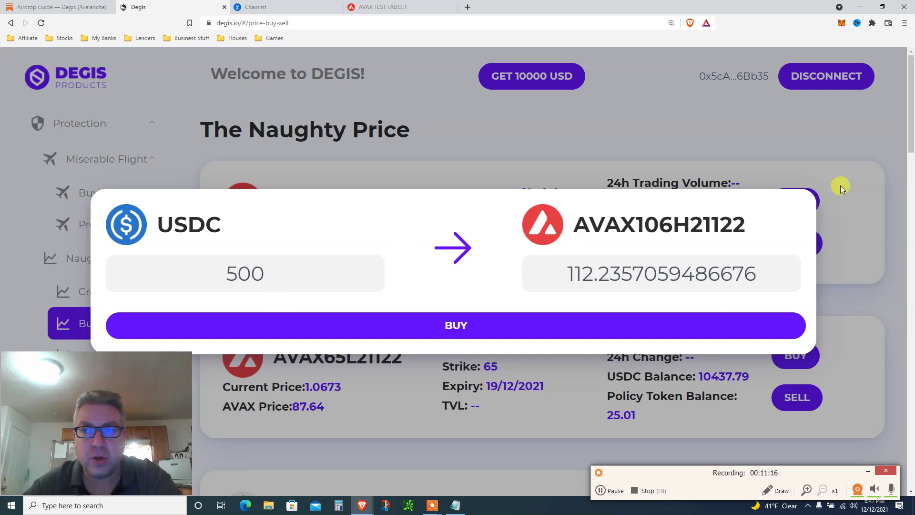
left_click(899, 200)
Sell AVAX106H21122 tokens for 10 USDC and approve the sale in MetaMask
scroll(839, 176, "down", 1)
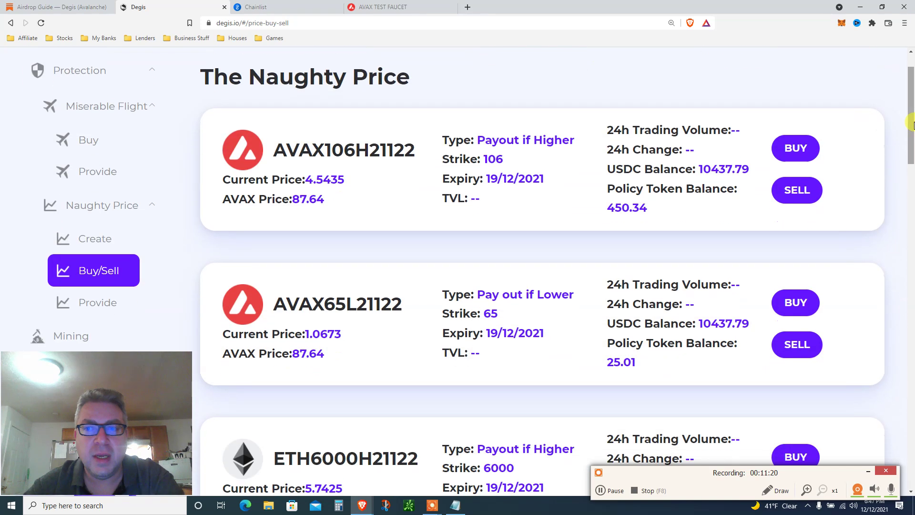
left_click(798, 190)
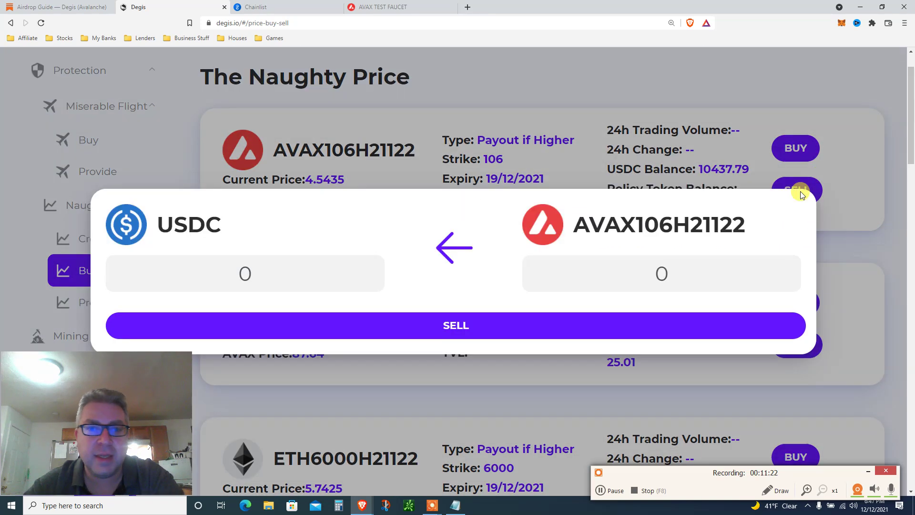
left_click(329, 274)
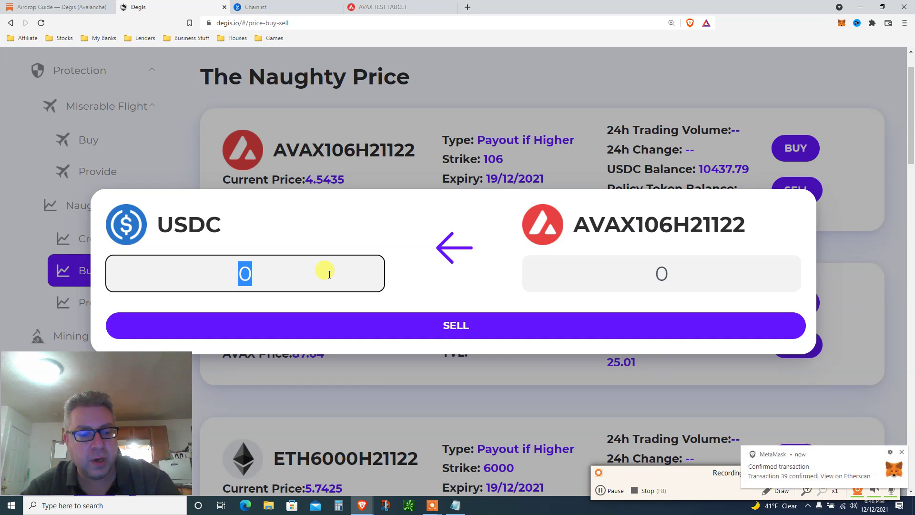
type("10")
left_click(512, 329)
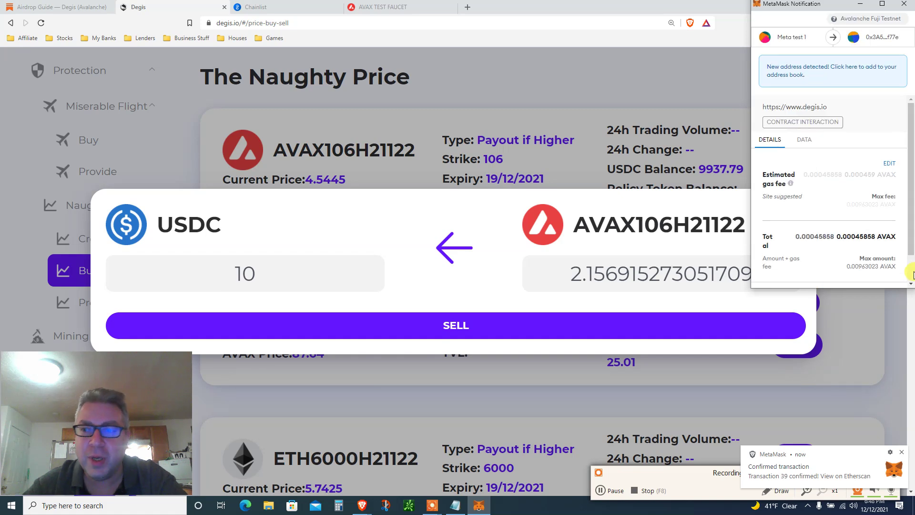
scroll(880, 268, "down", 1)
left_click(880, 268)
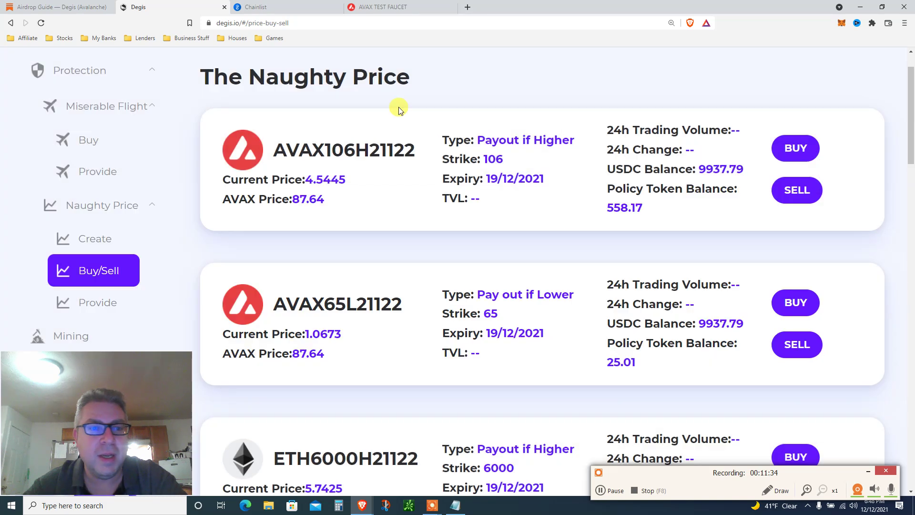
scroll(302, 33, "down", 2)
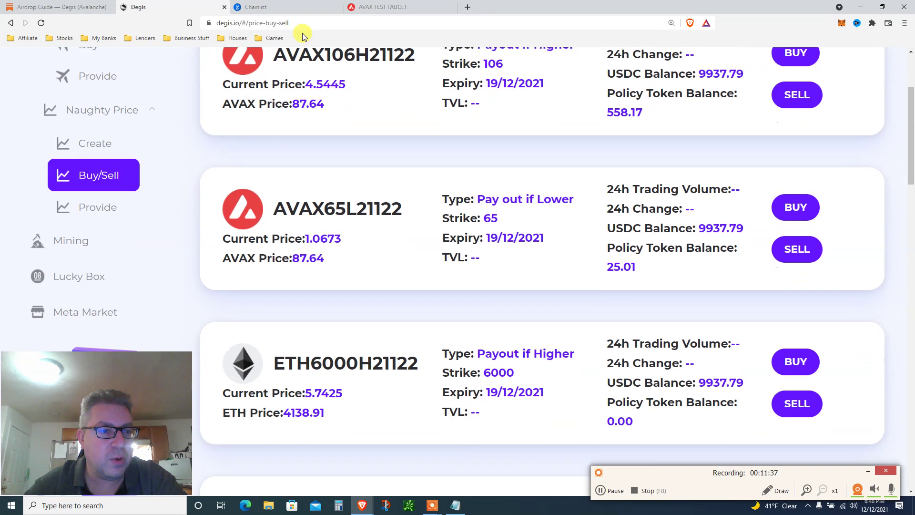
Open Naughty Price Provide and check the guide's Function 5 liquidity instruction
left_click(104, 215)
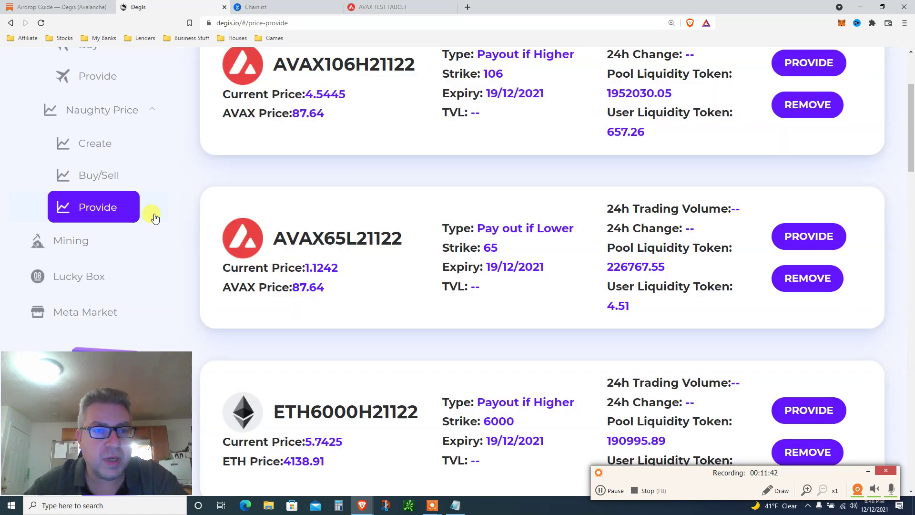
left_click(78, 6)
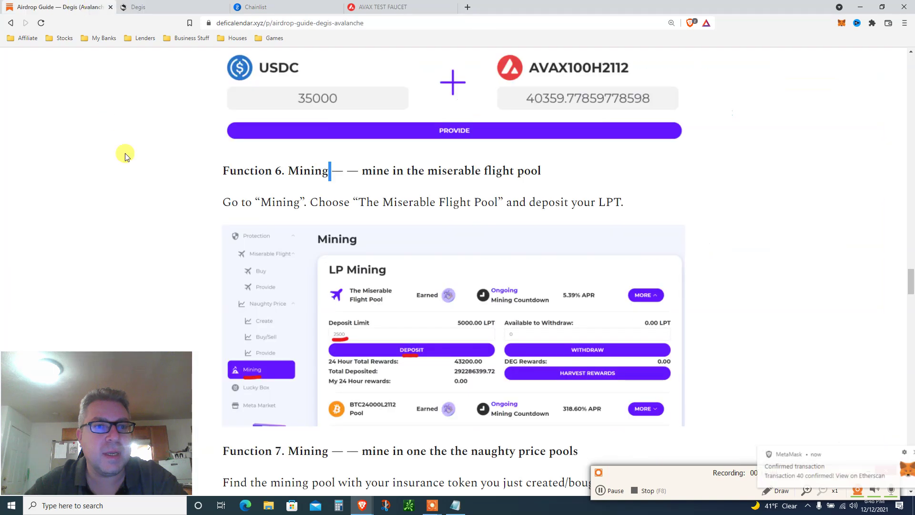
scroll(673, 238, "up", 1)
scroll(673, 238, "up", 5)
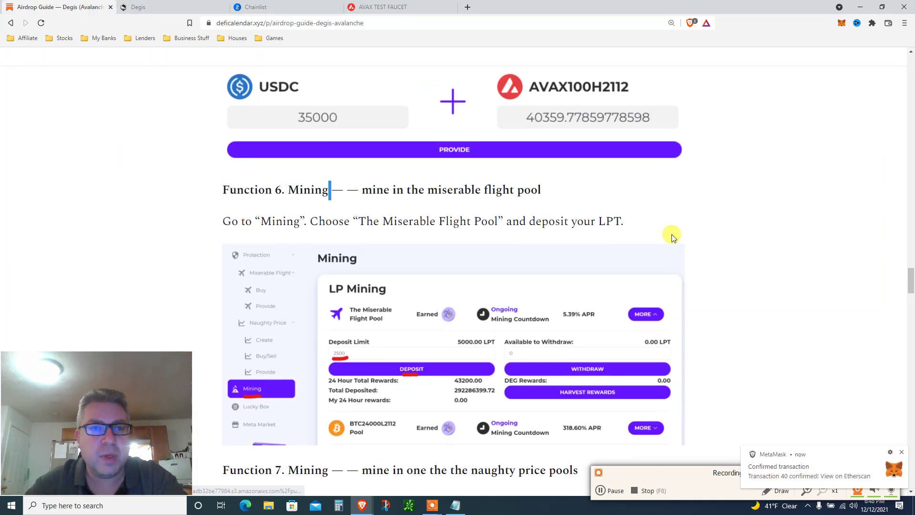
scroll(671, 238, "up", 1)
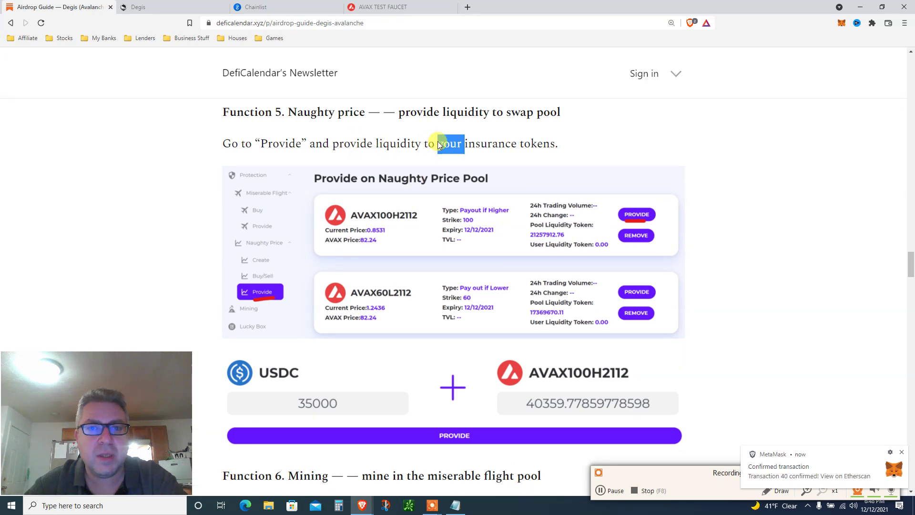
triple_click(437, 144)
left_click(173, 5)
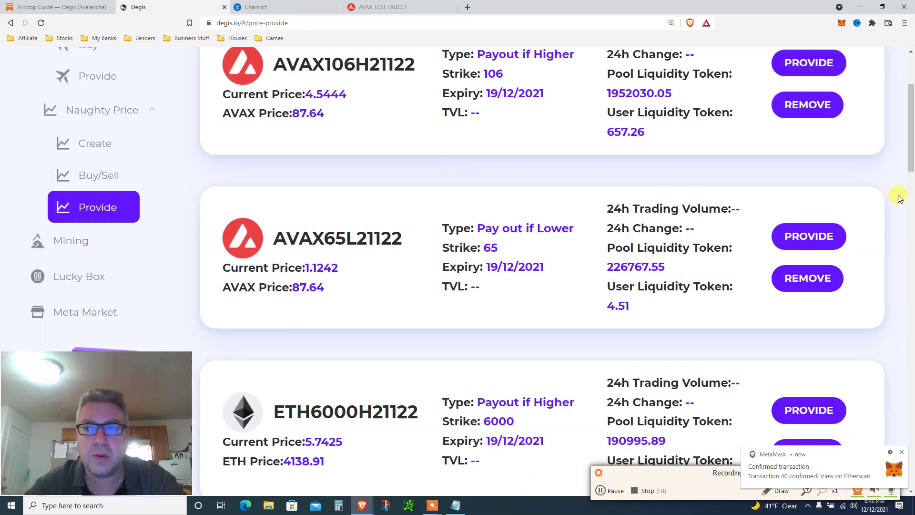
Review the AVAX106H21122 pool: Payout if Higher, strike 106, expiry 19/12/2021
scroll(911, 77, "up", 3)
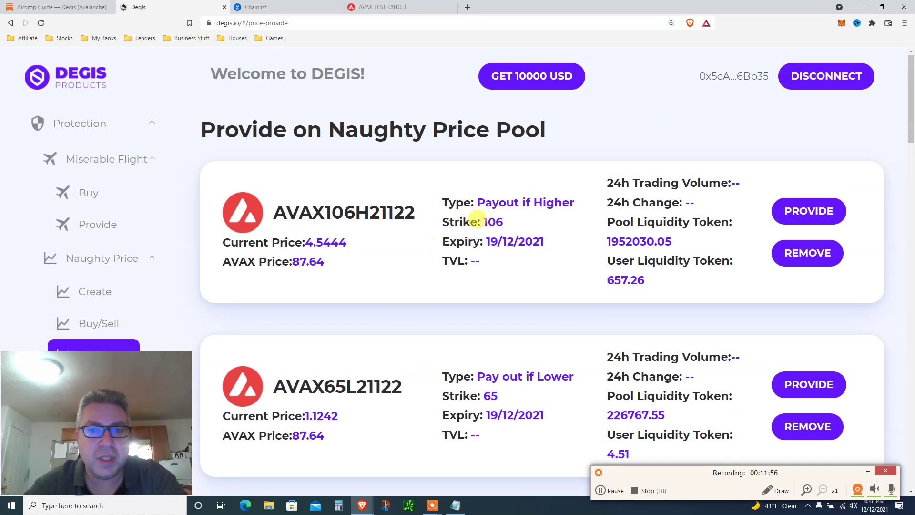
triple_click(531, 206)
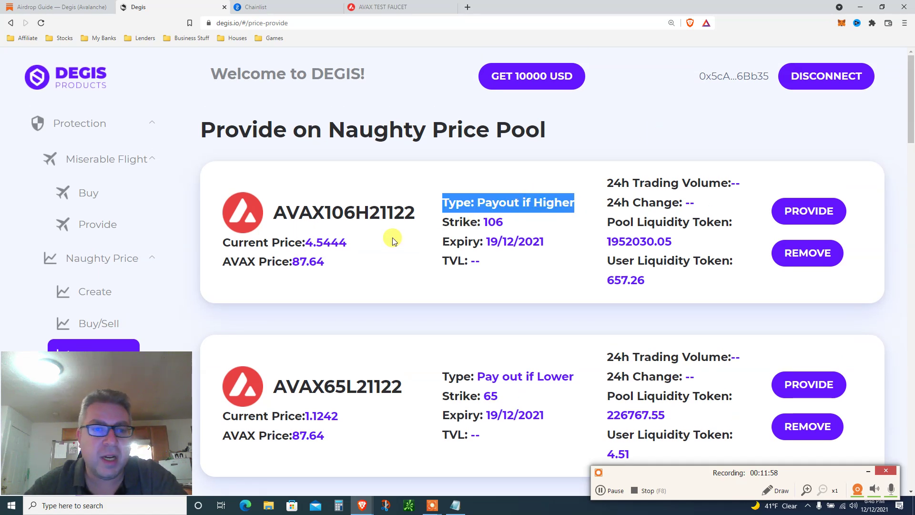
triple_click(492, 222)
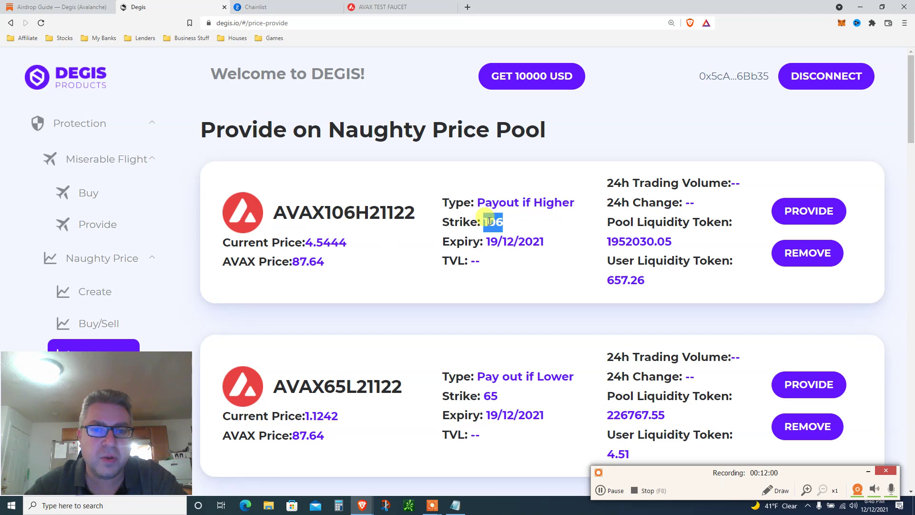
left_click(490, 237)
triple_click(491, 237)
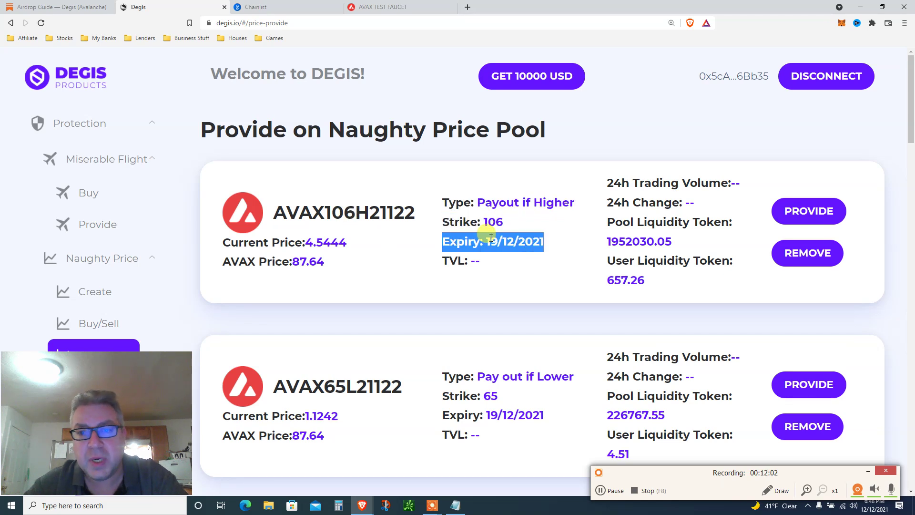
Provide 10 USDC to the AVAX106H21122 pool, paired with 2.2004620970403783 insurance tokens, and confirm in MetaMask
left_click(802, 212)
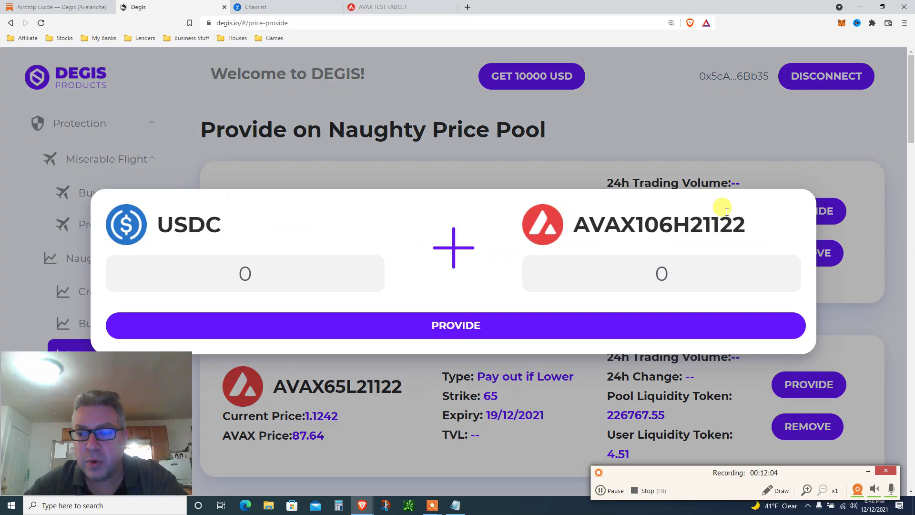
double_click(293, 288)
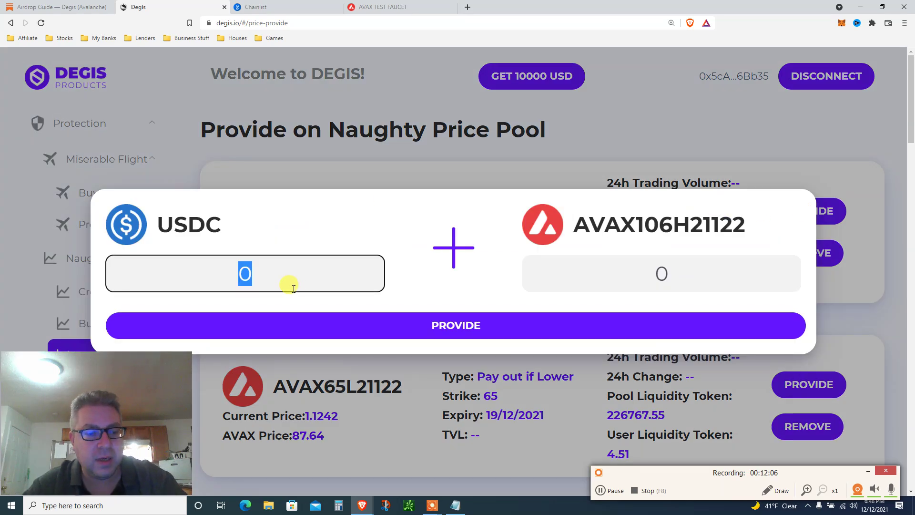
type("10")
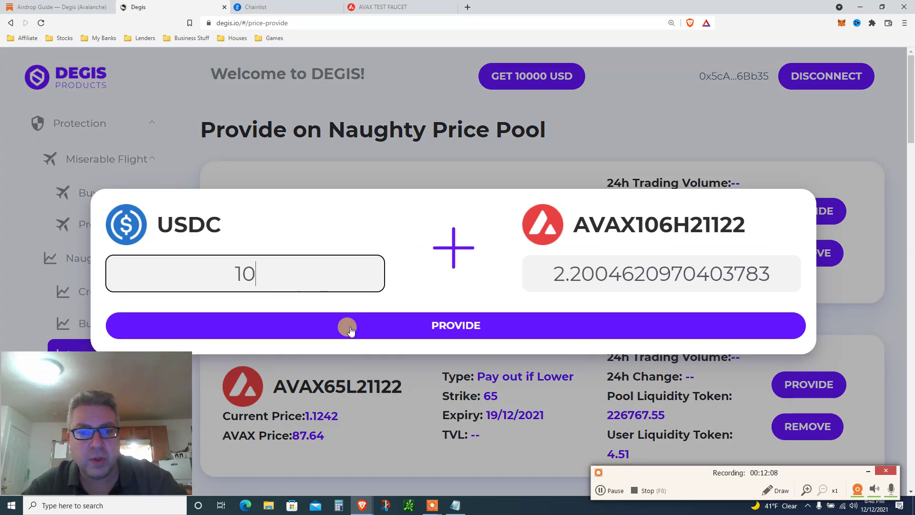
left_click(351, 330)
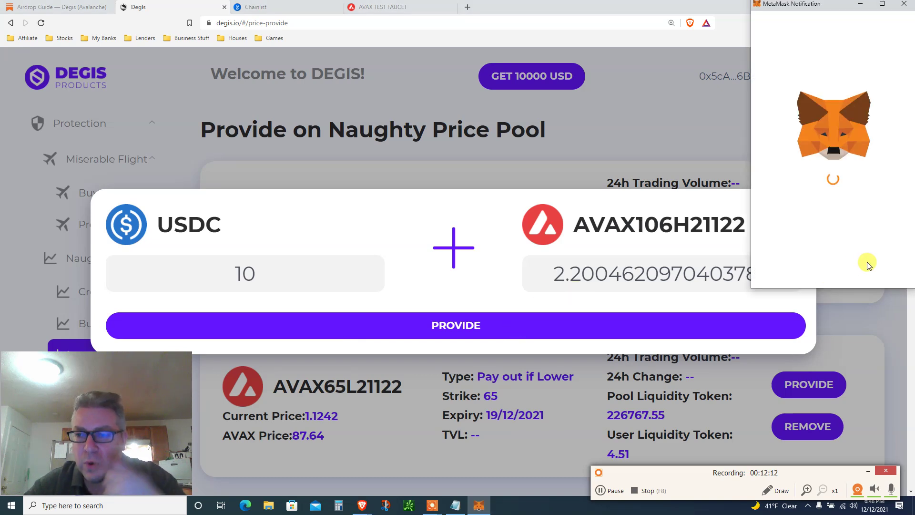
scroll(877, 267, "down", 2)
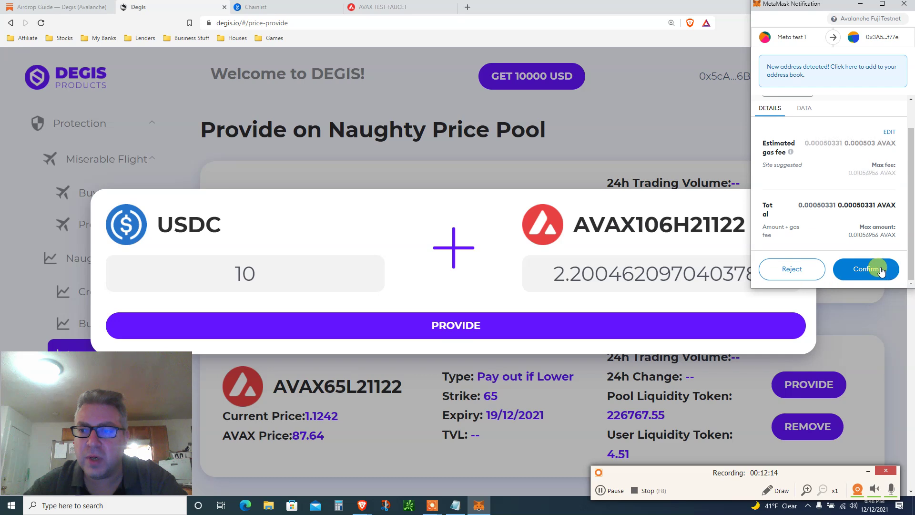
left_click(880, 269)
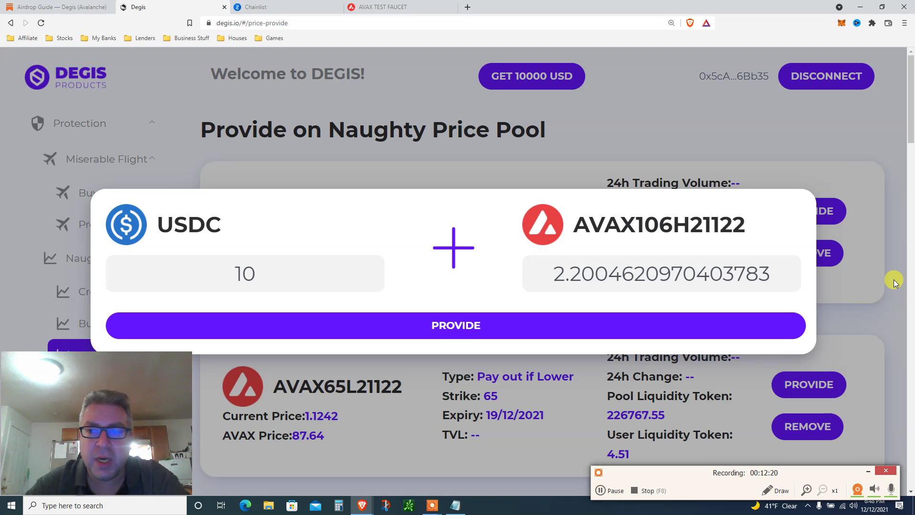
Close the provide dialog and open the AVAX106H21122 remove-liquidity form
left_click(894, 280)
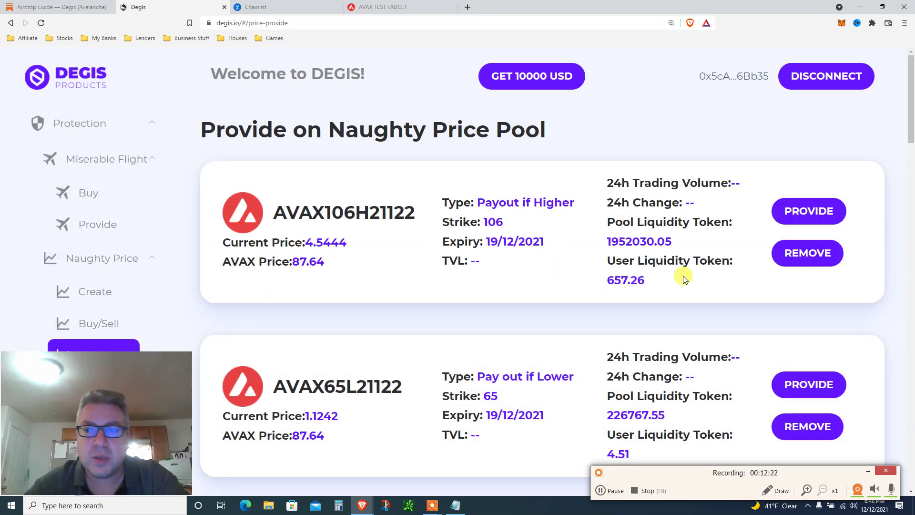
left_click_drag(911, 100, 910, 114)
left_click(806, 185)
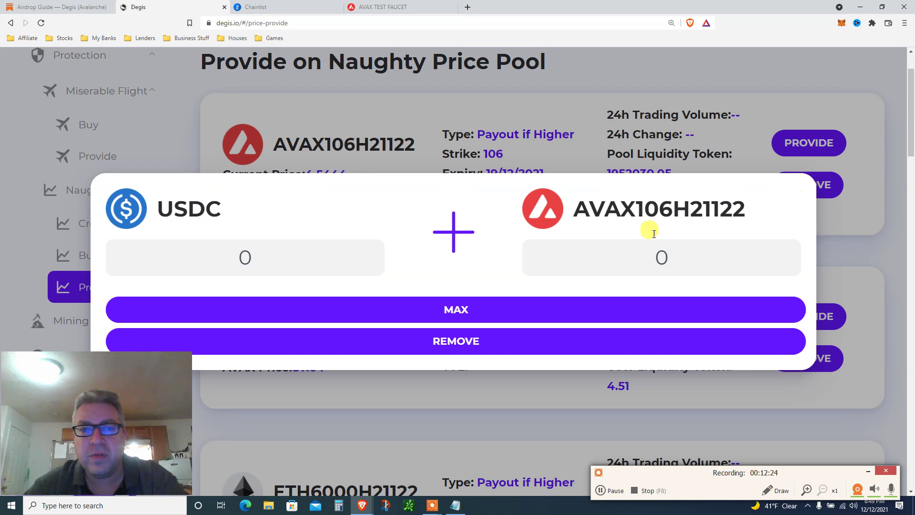
Remove 5 USDC of liquidity, paired with 1.1002310485201892 tokens, and confirm the removal in MetaMask
double_click(332, 270)
type("5")
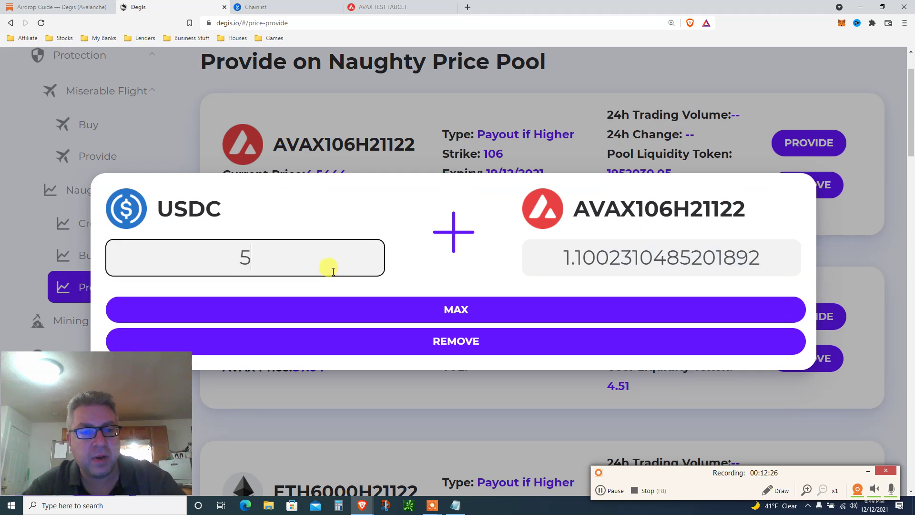
left_click(351, 308)
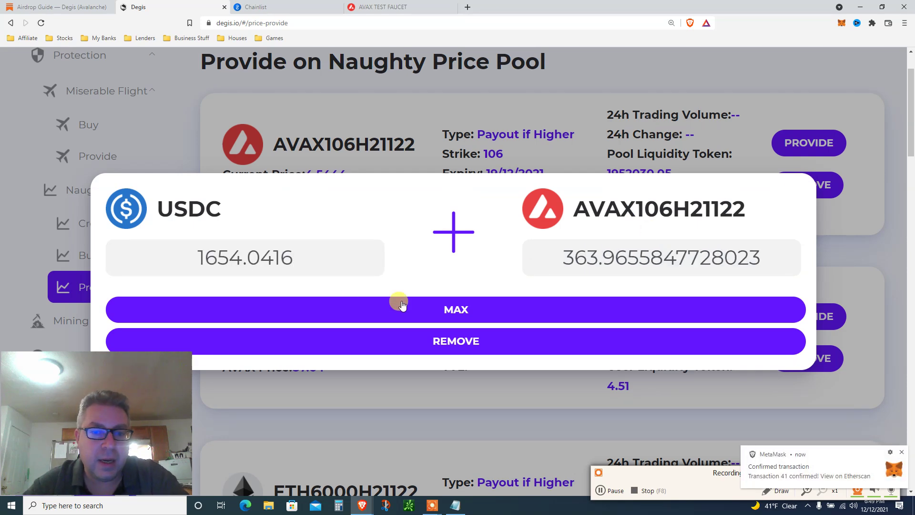
left_click(308, 256)
double_click(314, 258)
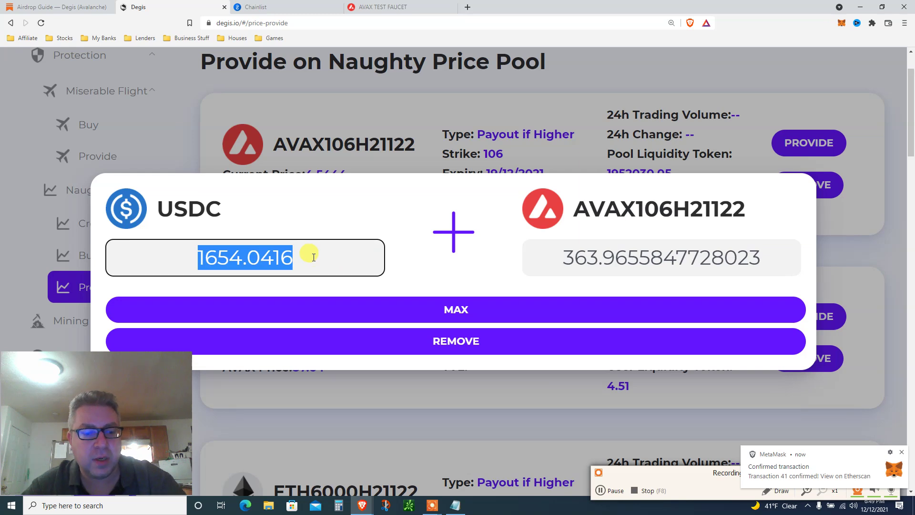
type("5")
left_click(358, 326)
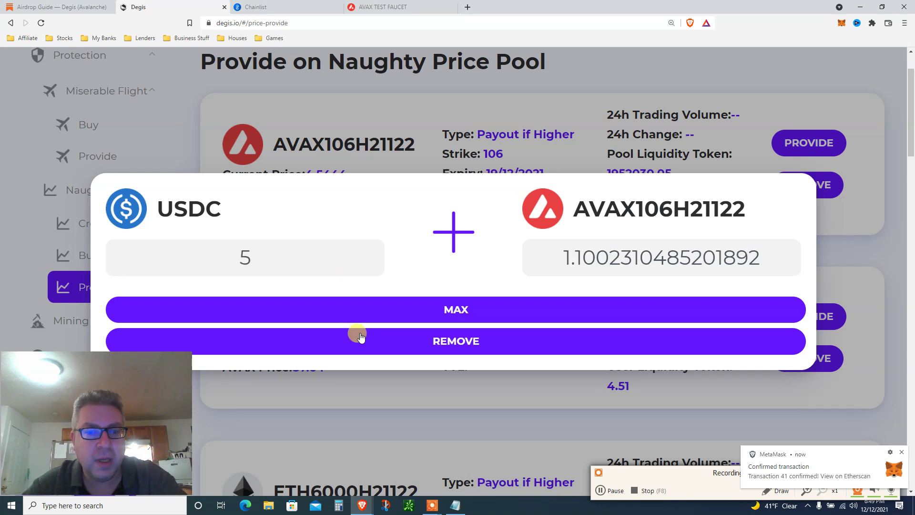
left_click(509, 307)
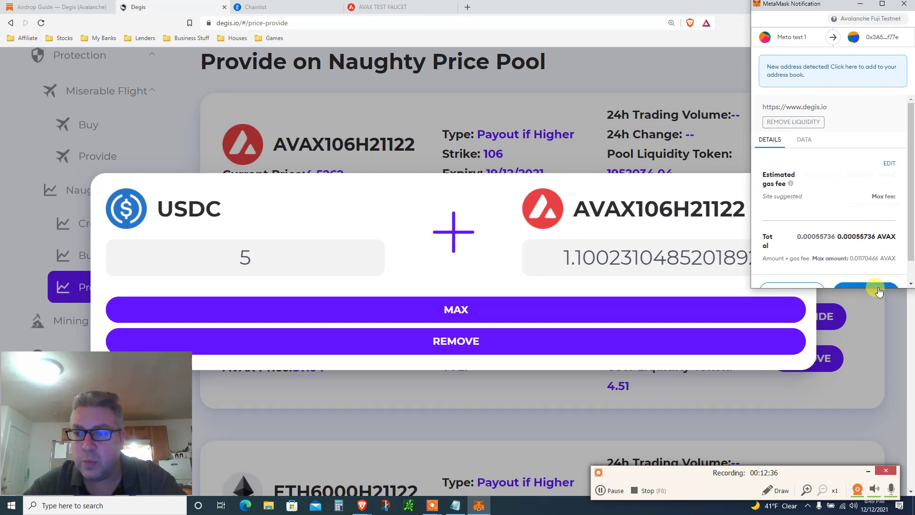
left_click(867, 281)
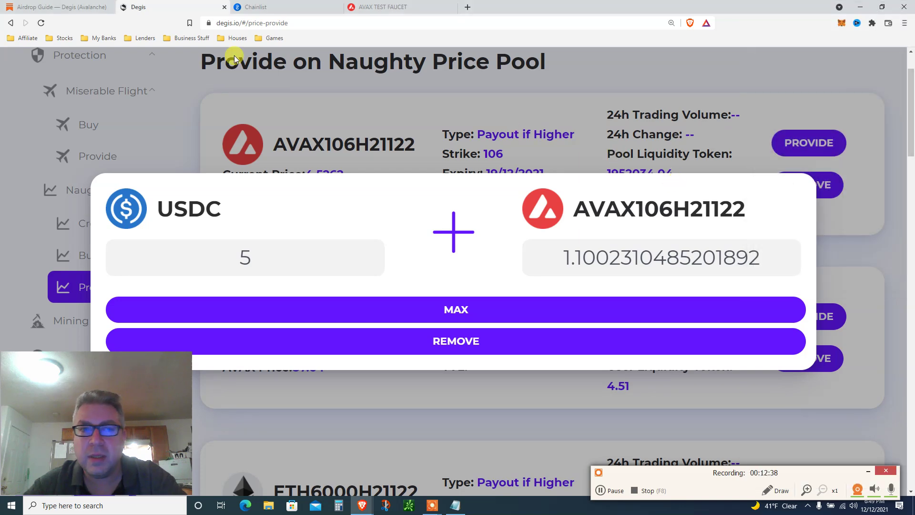
In the airdrop guide, highlight the Function 6 Mining heading and its instruction to deposit LPT
left_click(64, 6)
scroll(164, 171, "down", 1)
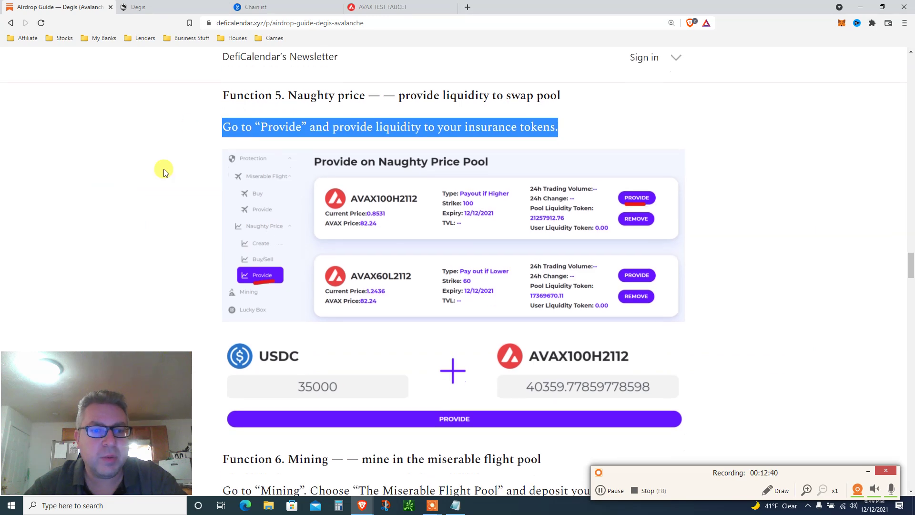
scroll(164, 171, "down", 6)
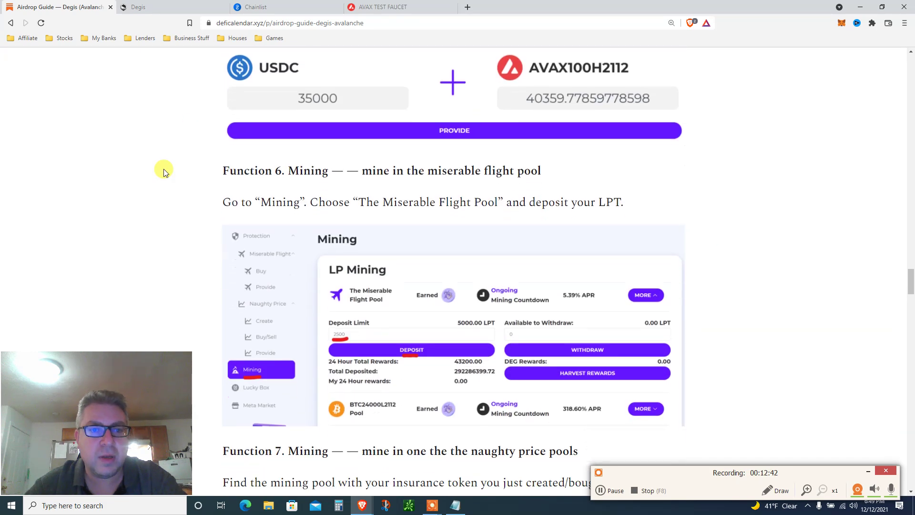
scroll(164, 171, "down", 1)
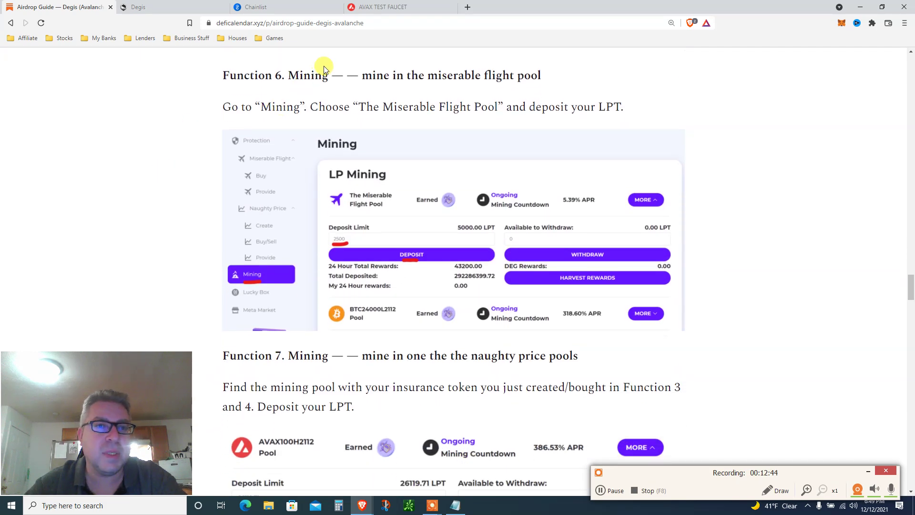
triple_click(325, 76)
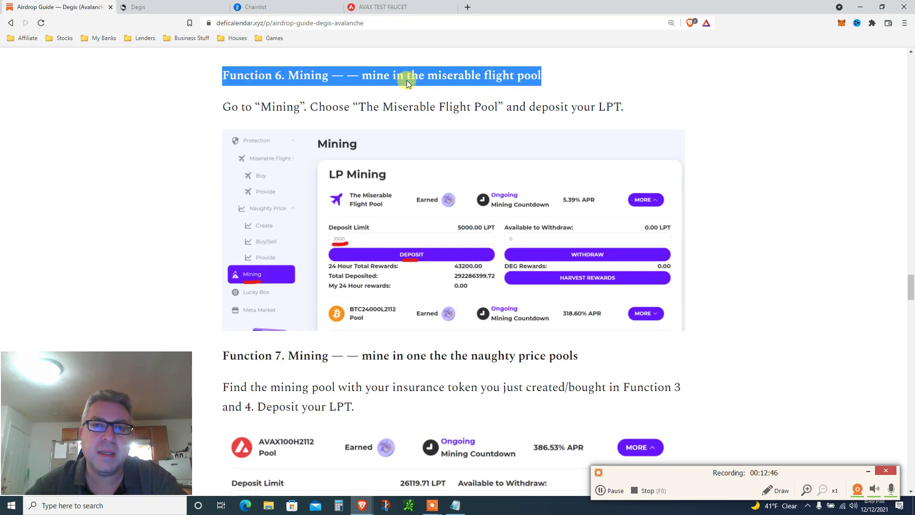
triple_click(372, 107)
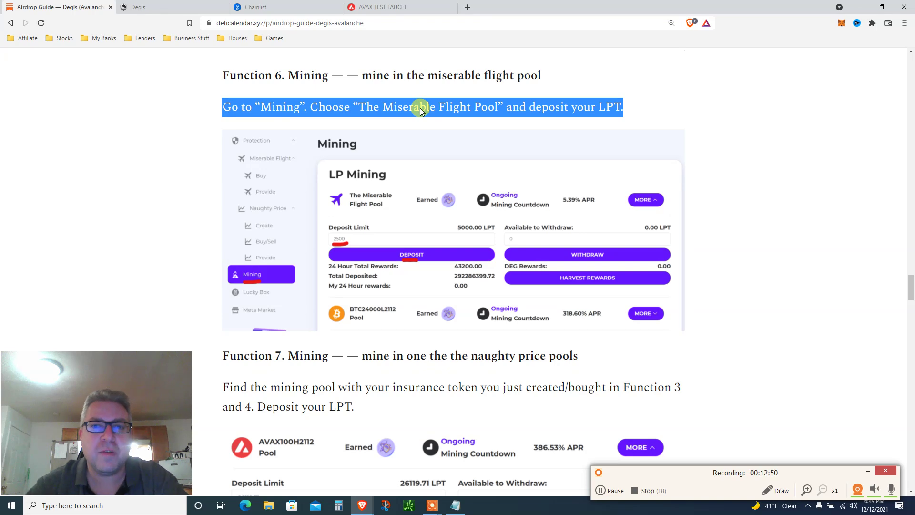
scroll(420, 108, "down", 2)
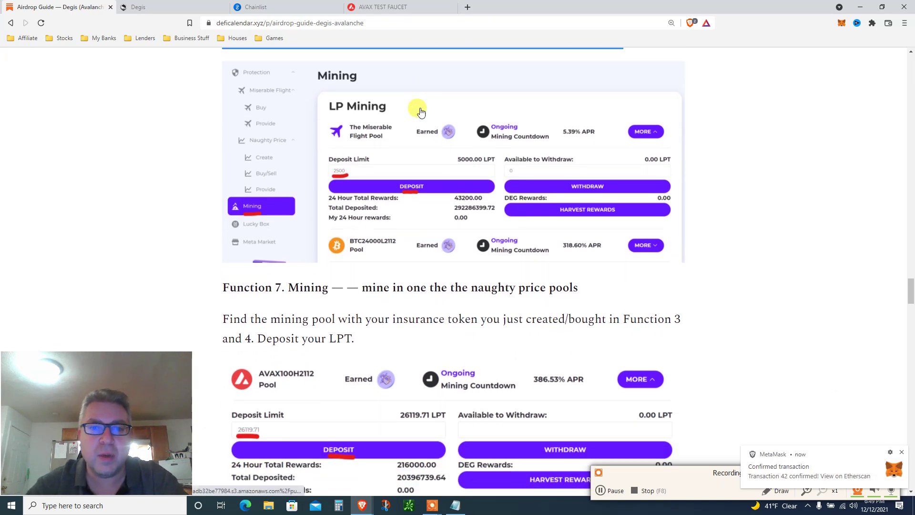
Back in Degis, close the remove-liquidity dialog and go to the Mining page
left_click(136, 6)
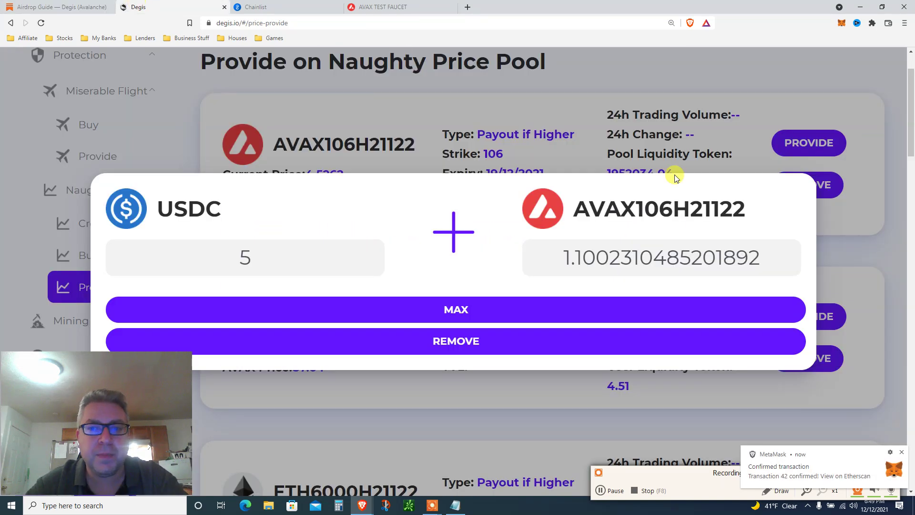
scroll(910, 229, "down", 7)
left_click(882, 172)
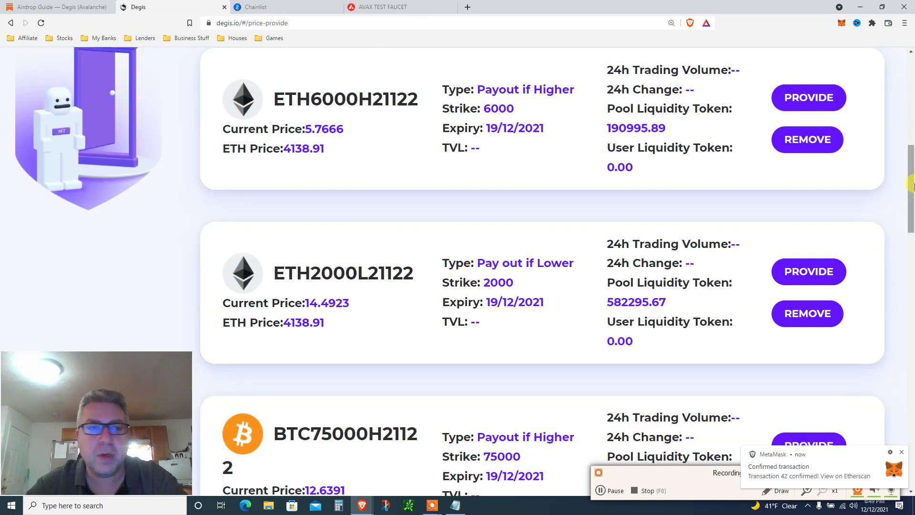
scroll(883, 143, "up", 7)
left_click(71, 328)
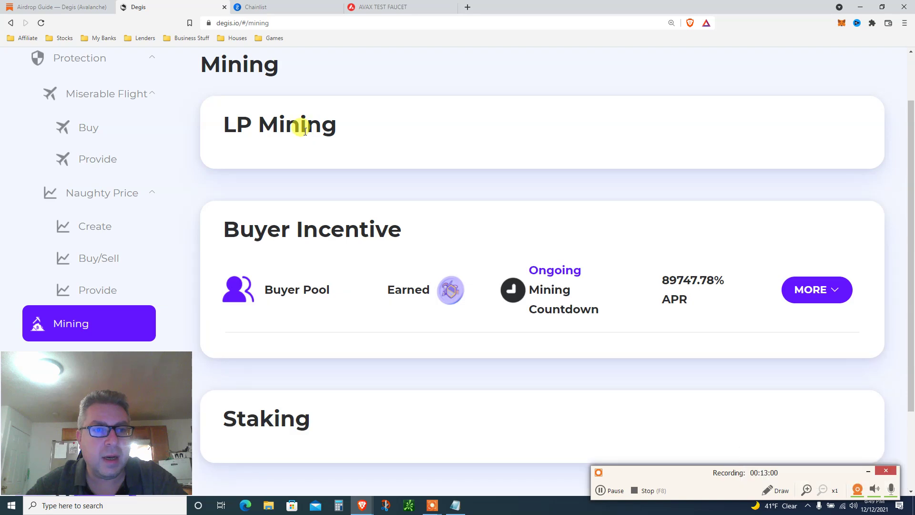
Deposit 1000 LPT into The Miserable Flight Pool
triple_click(329, 183)
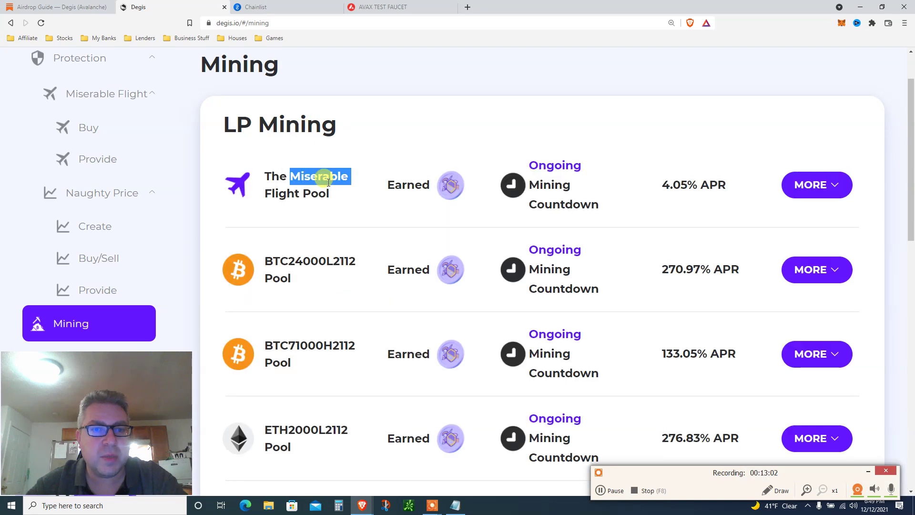
left_click(808, 193)
scroll(910, 190, "down", 2)
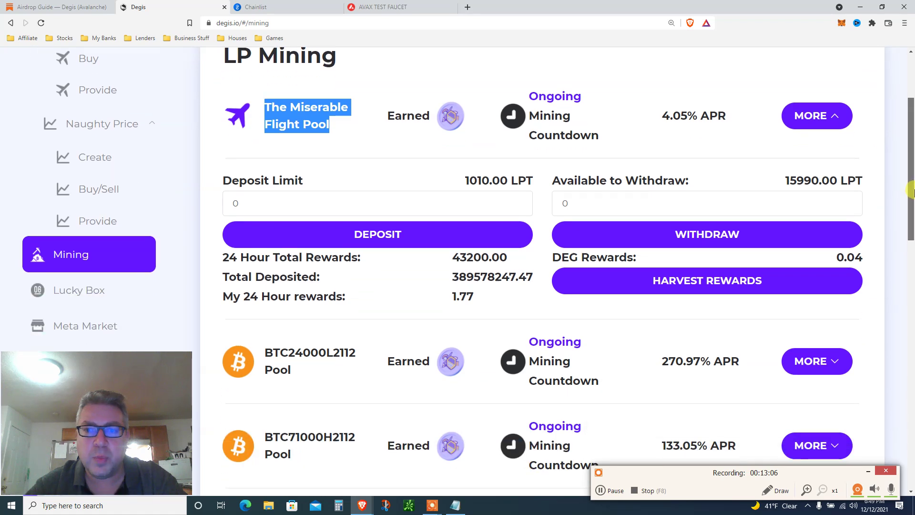
left_click(287, 170)
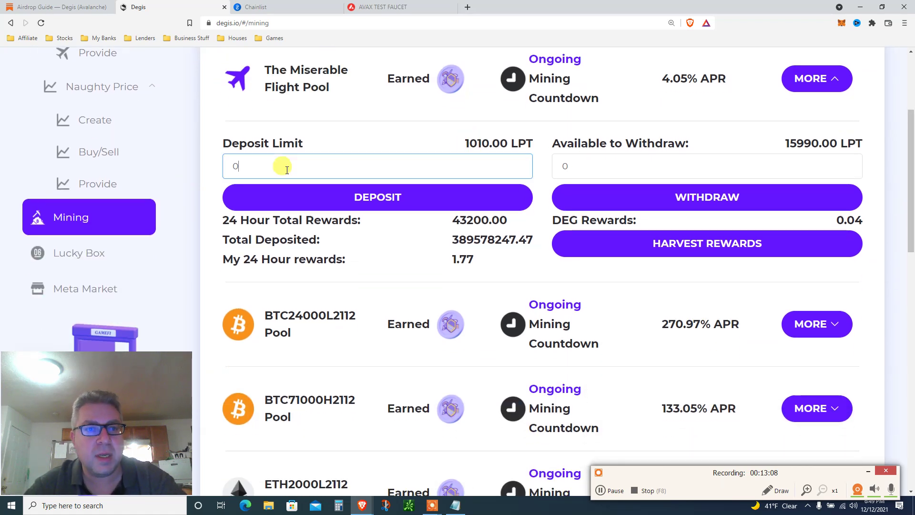
type("1000")
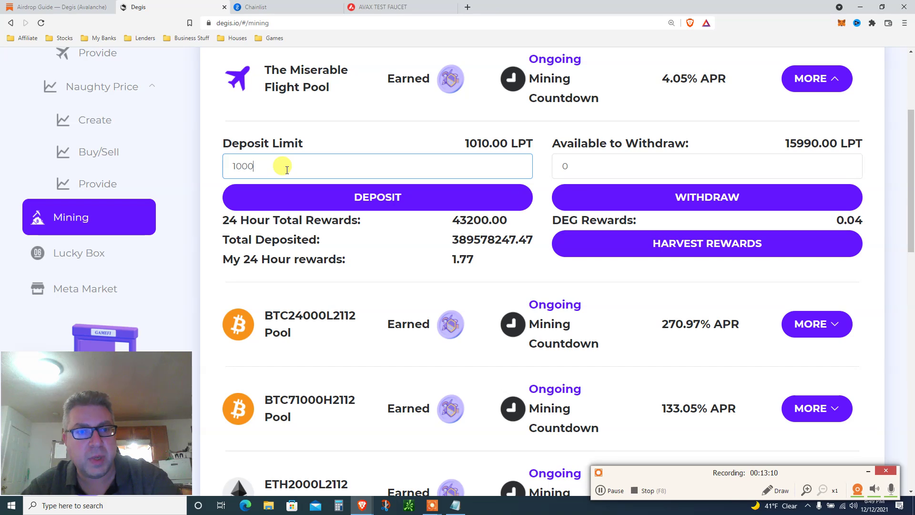
left_click(425, 197)
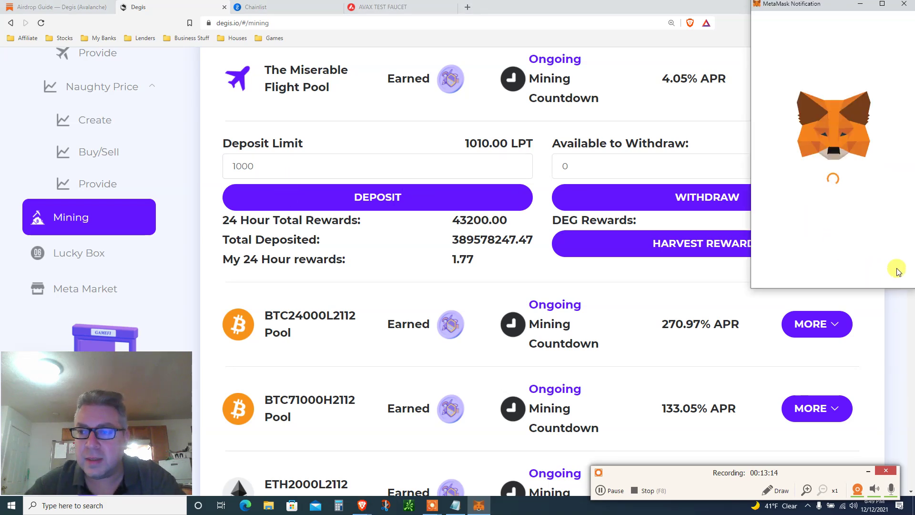
scroll(897, 268, "down", 1)
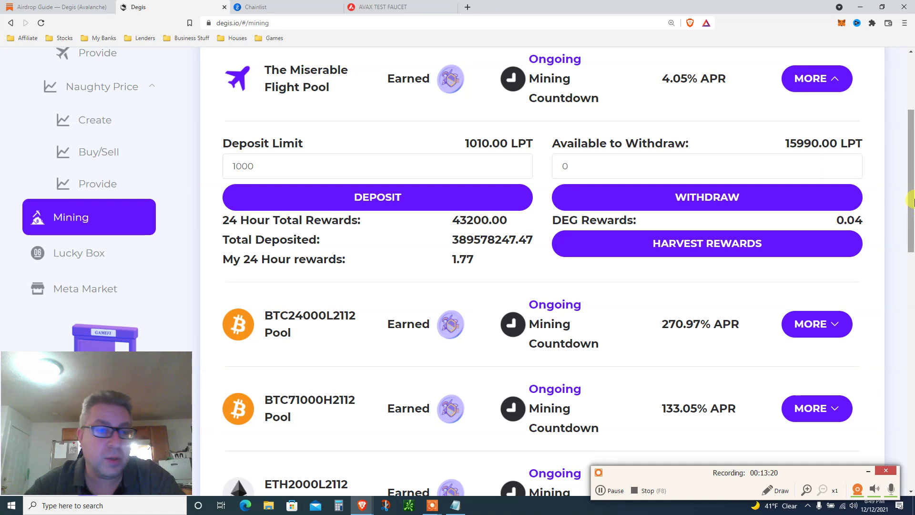
left_click_drag(911, 201, 912, 181)
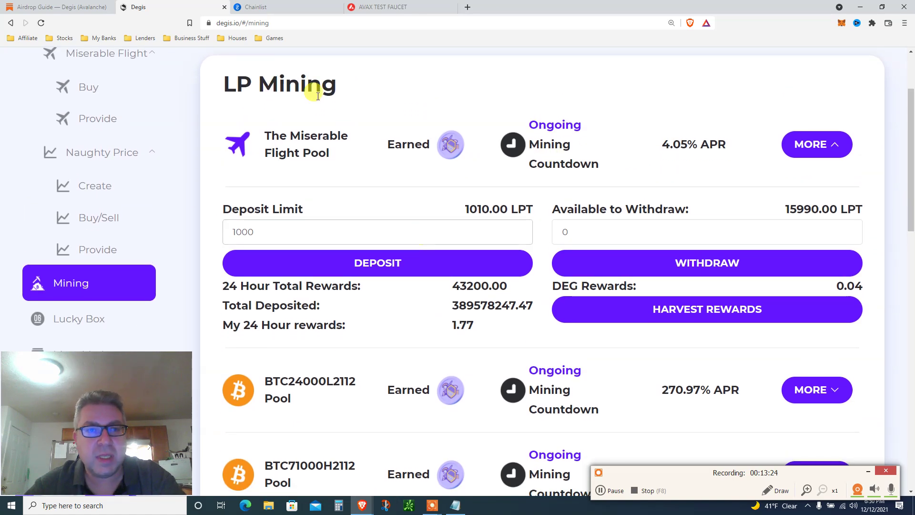
In the guide, highlight the Function 7 LP-token deposit instruction and the rule to harvest after 10 $DEG
left_click(97, 5)
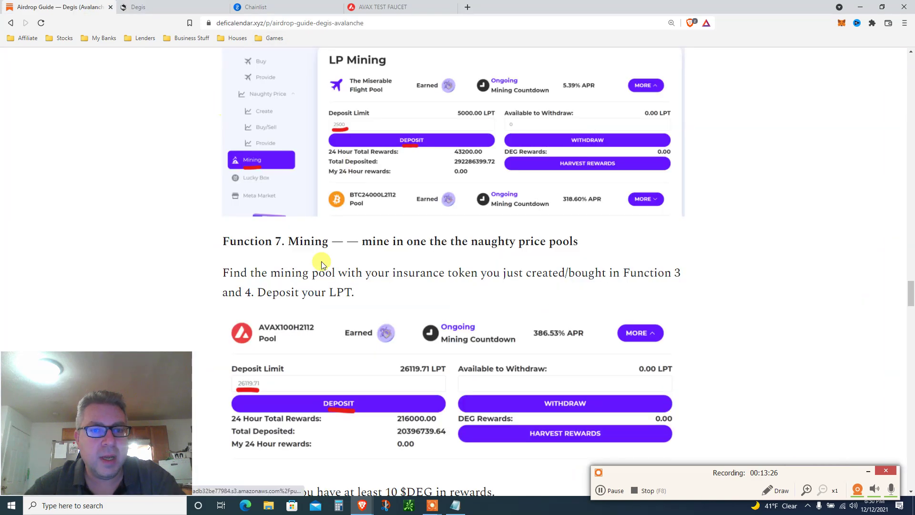
triple_click(399, 244)
scroll(398, 243, "down", 2)
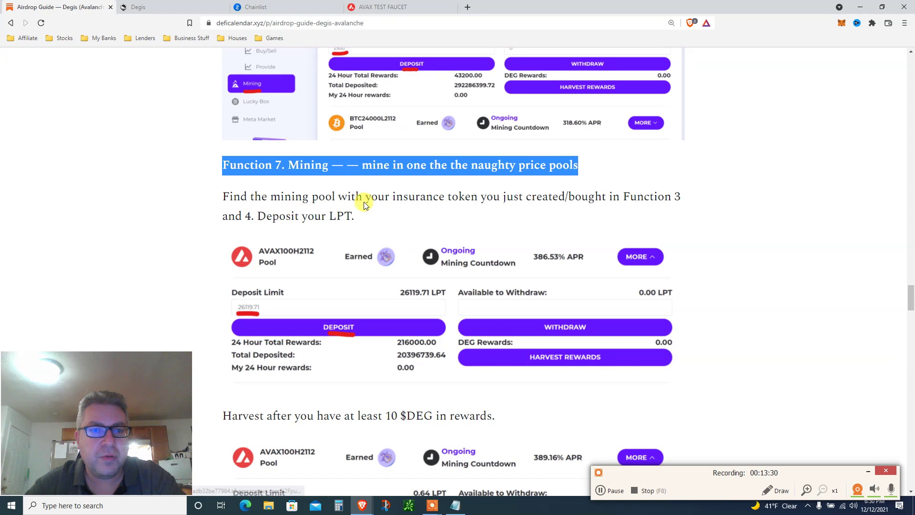
left_click(418, 203)
triple_click(416, 200)
scroll(417, 199, "down", 2)
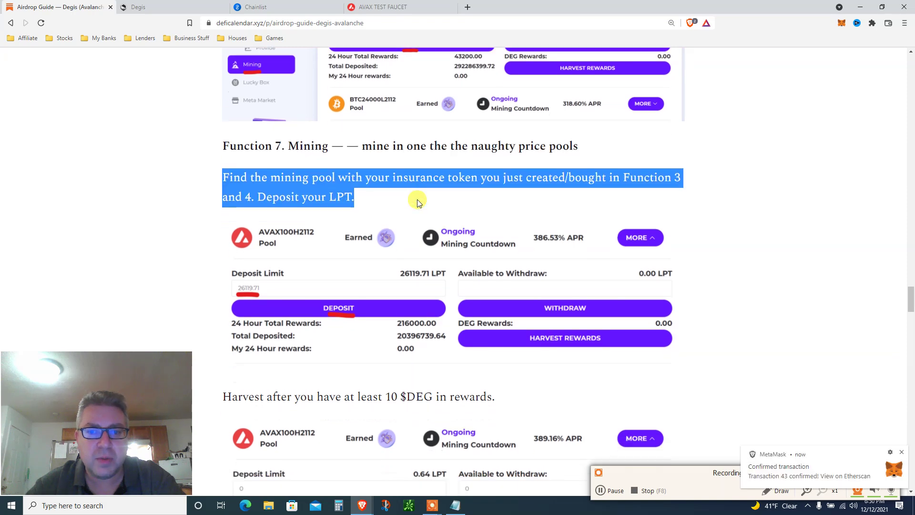
scroll(419, 202, "down", 4)
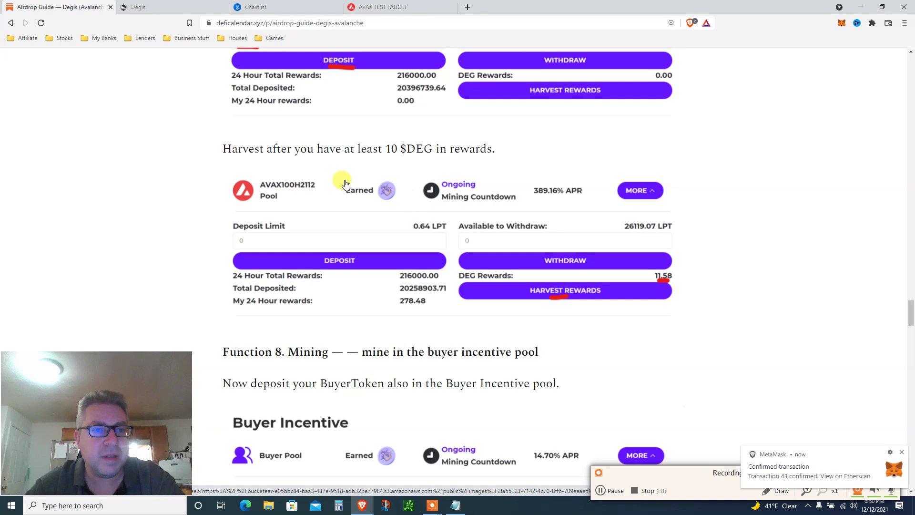
triple_click(318, 150)
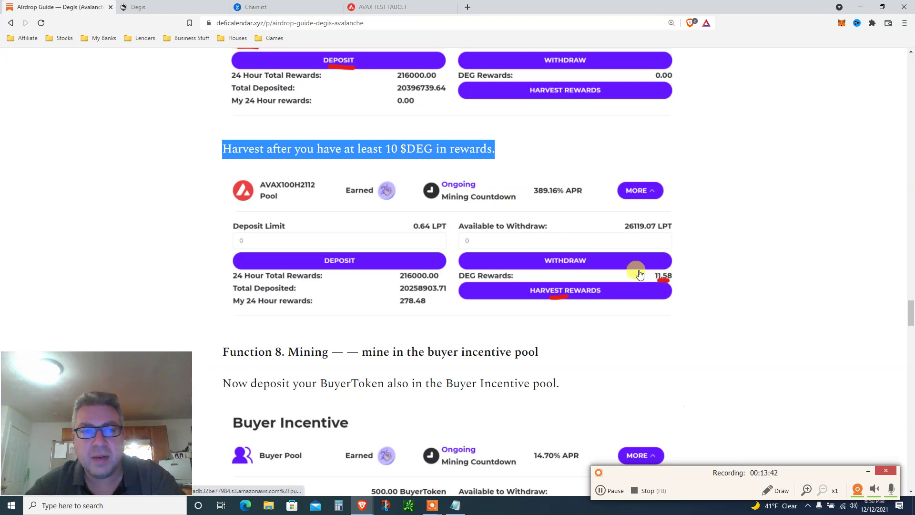
Back in Degis, refresh the Mining page by going to Provide and then Mining
left_click(143, 7)
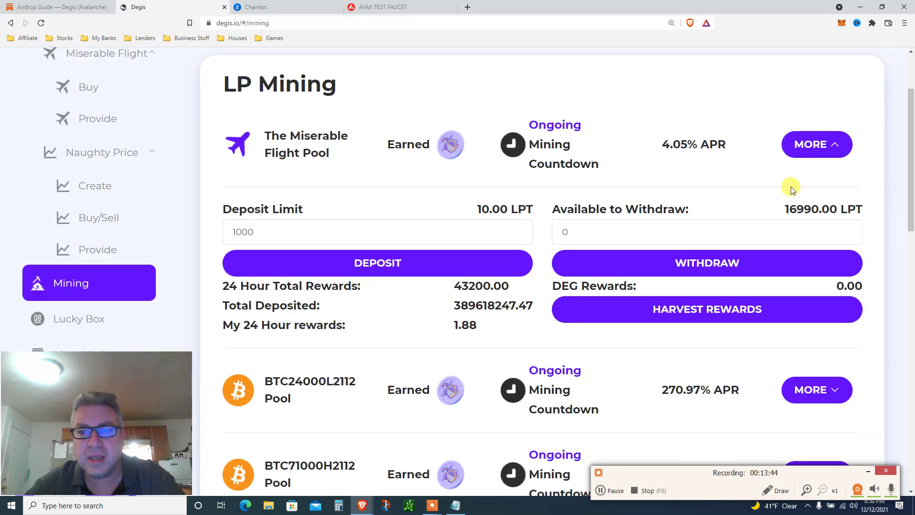
scroll(911, 183, "down", 1)
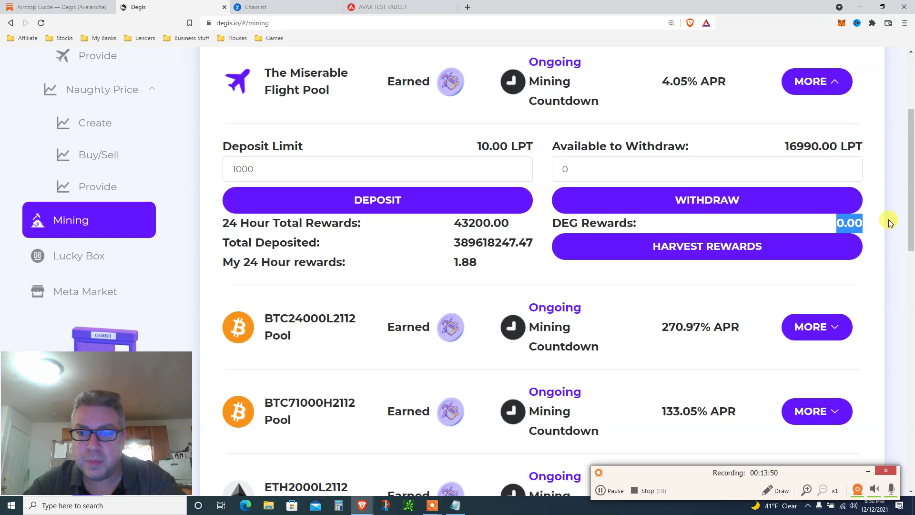
scroll(868, 198, "down", 1)
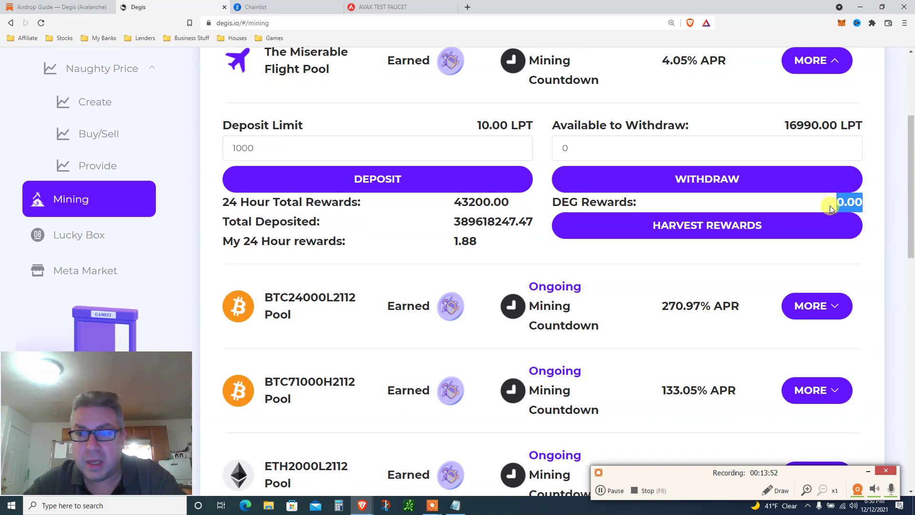
left_click(728, 233)
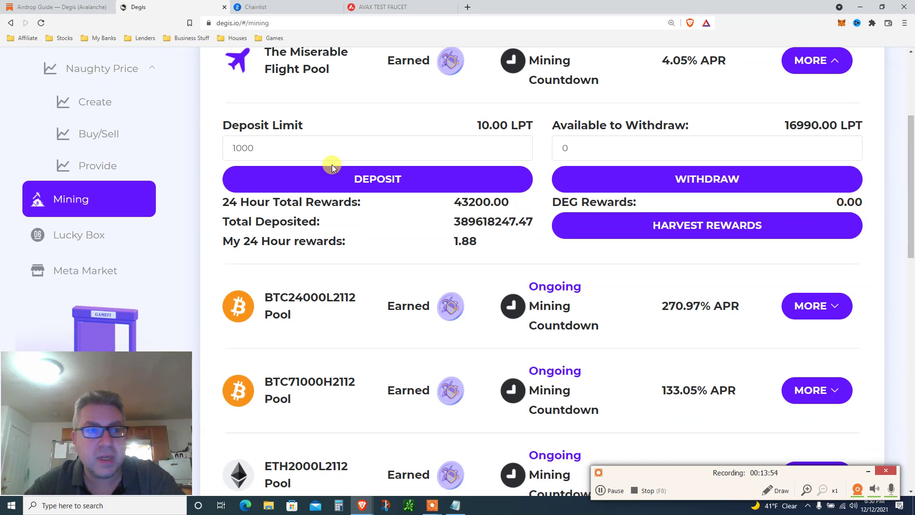
left_click(88, 167)
left_click(84, 219)
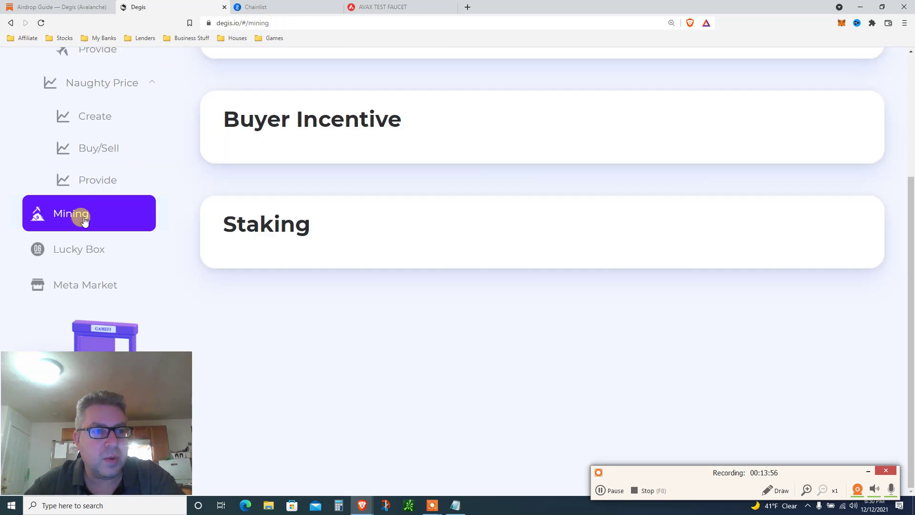
Expand The Miserable Flight Pool and check its DEG Rewards, which read 0.00
left_click_drag(911, 202, 859, 120)
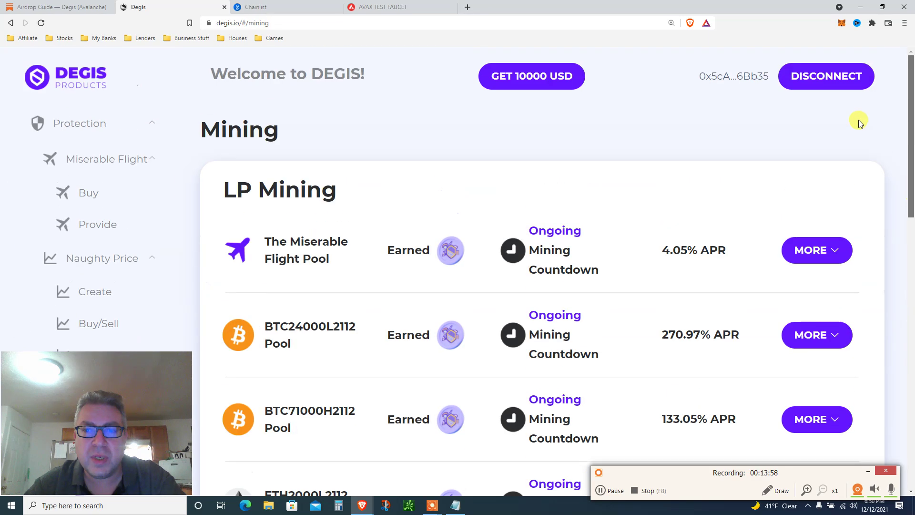
left_click(805, 252)
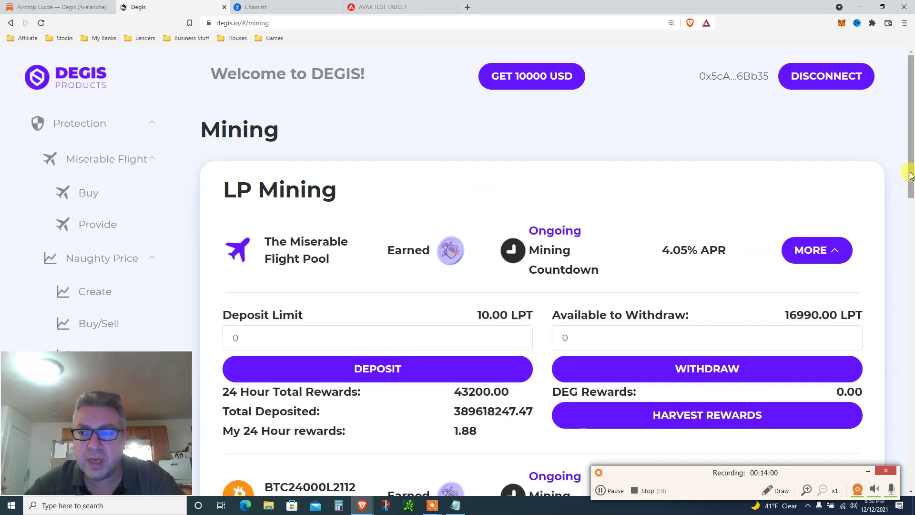
left_click_drag(911, 168, 912, 221)
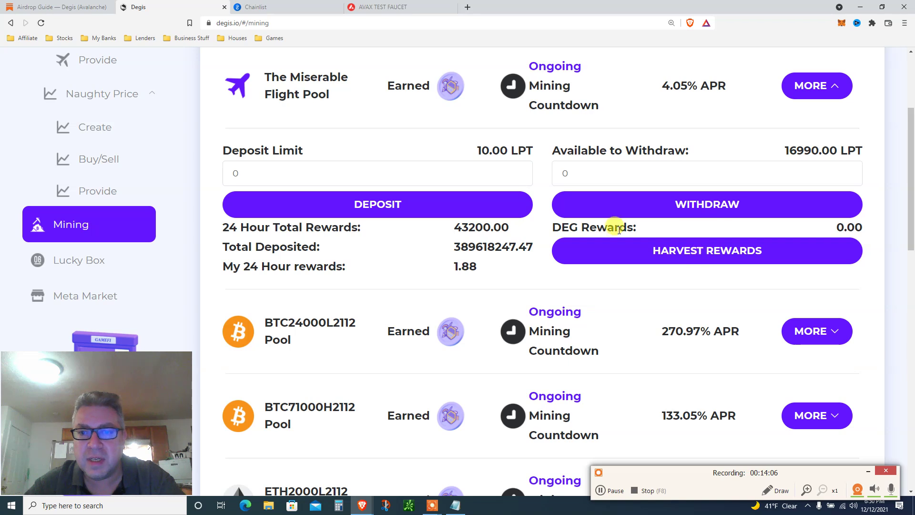
triple_click(578, 226)
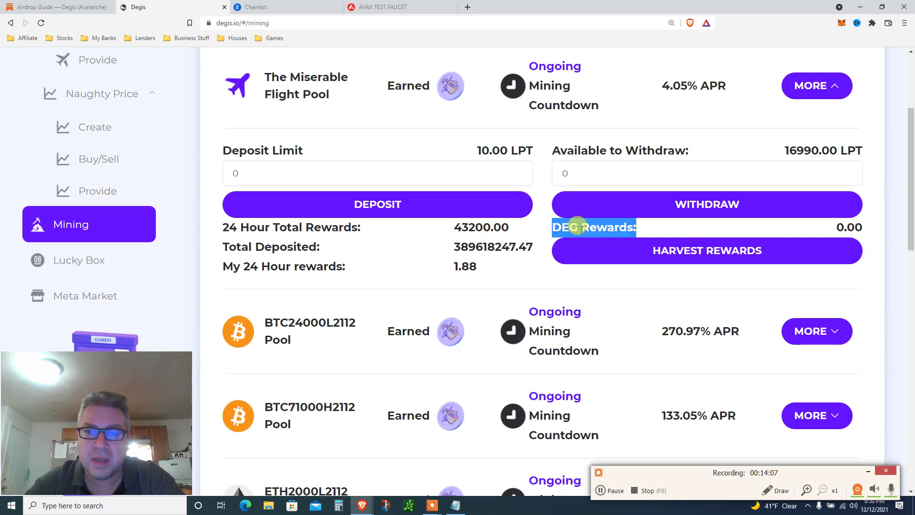
double_click(851, 228)
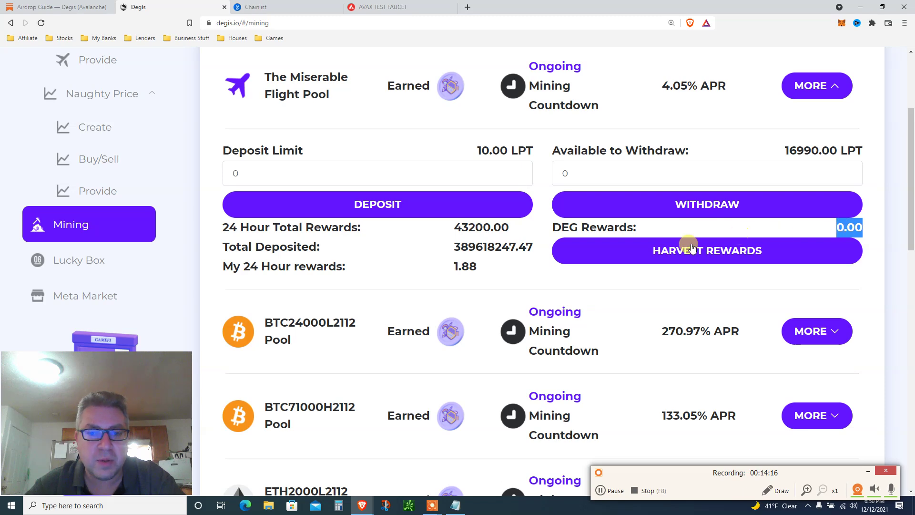
left_click(82, 4)
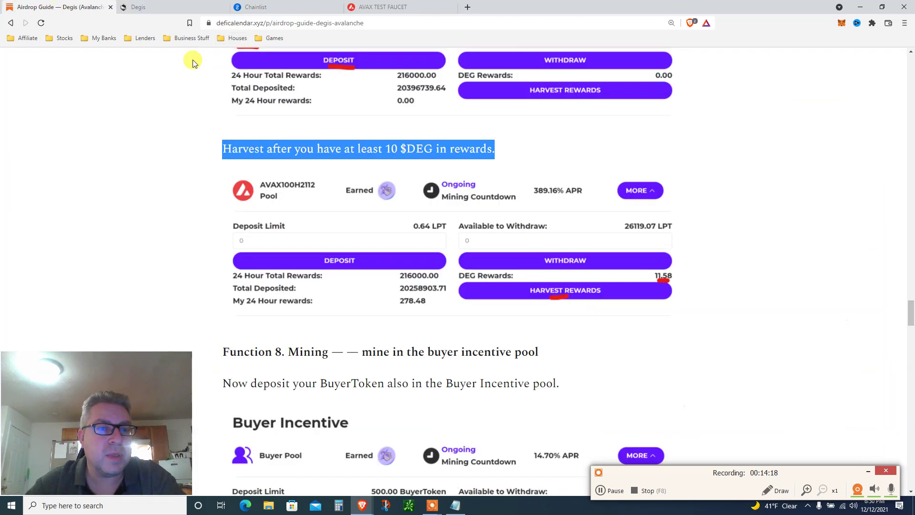
scroll(704, 195, "down", 3)
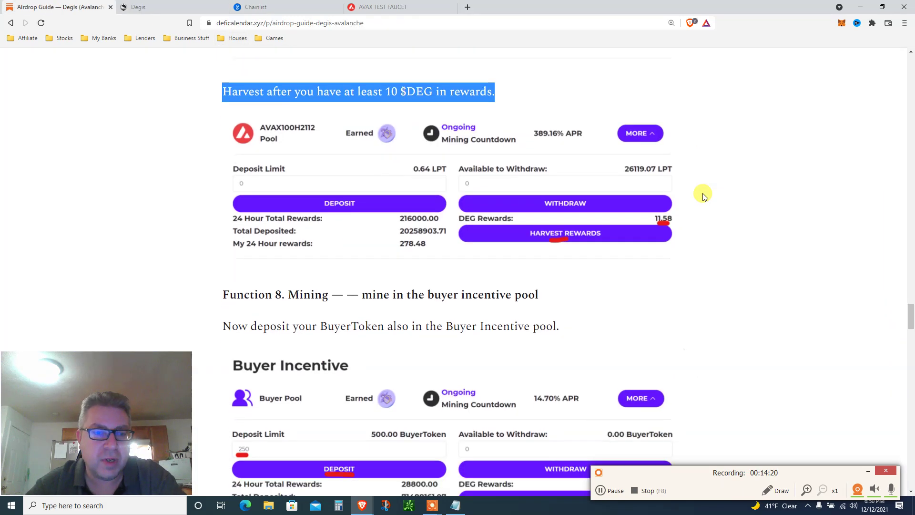
scroll(704, 196, "down", 2)
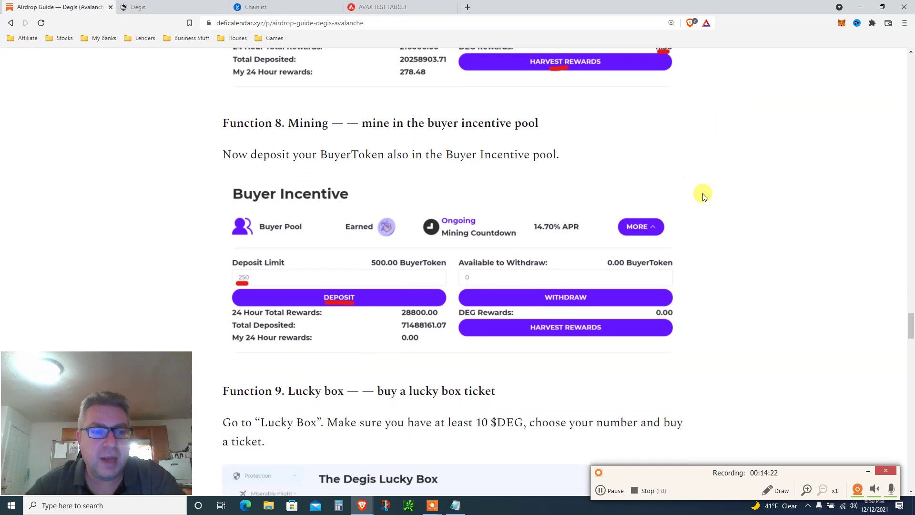
scroll(704, 196, "down", 1)
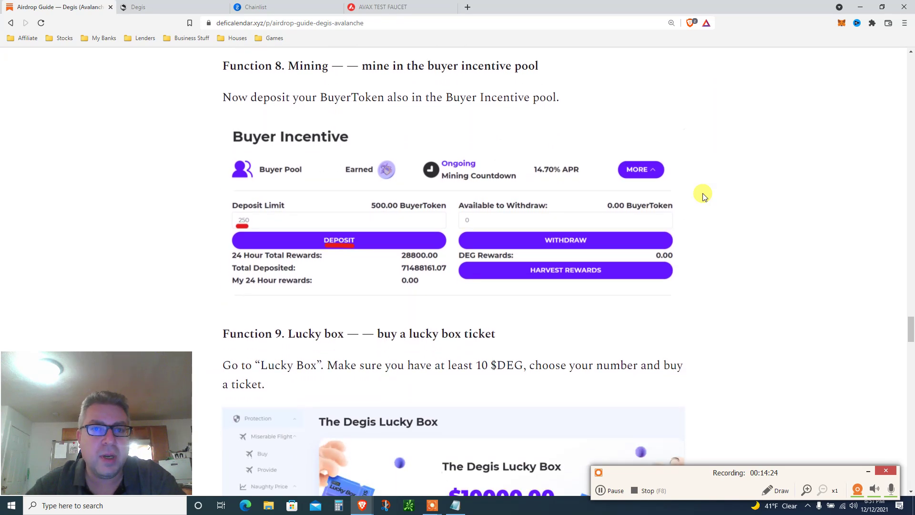
triple_click(311, 101)
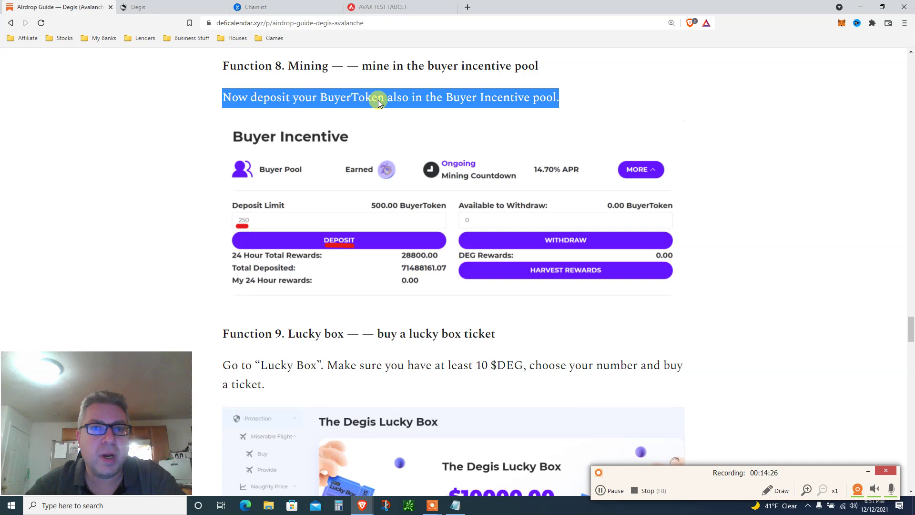
scroll(466, 95, "down", 2)
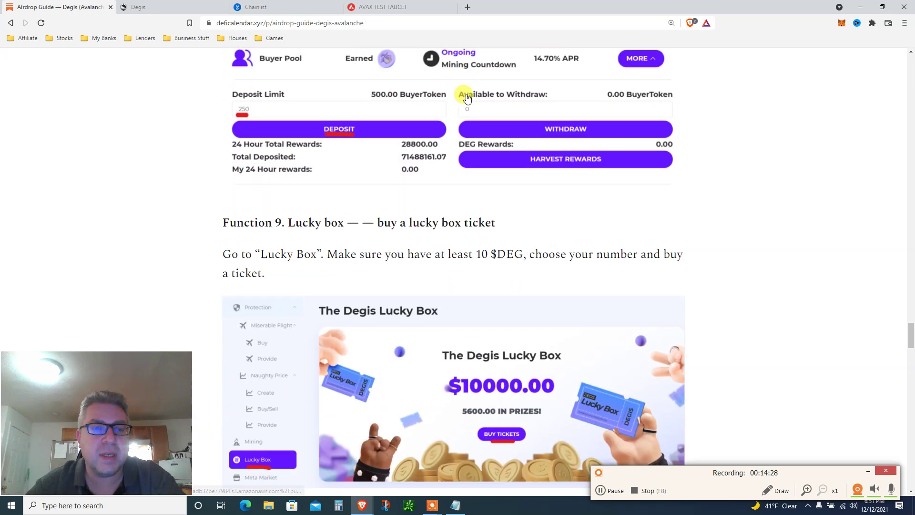
scroll(467, 98, "down", 3)
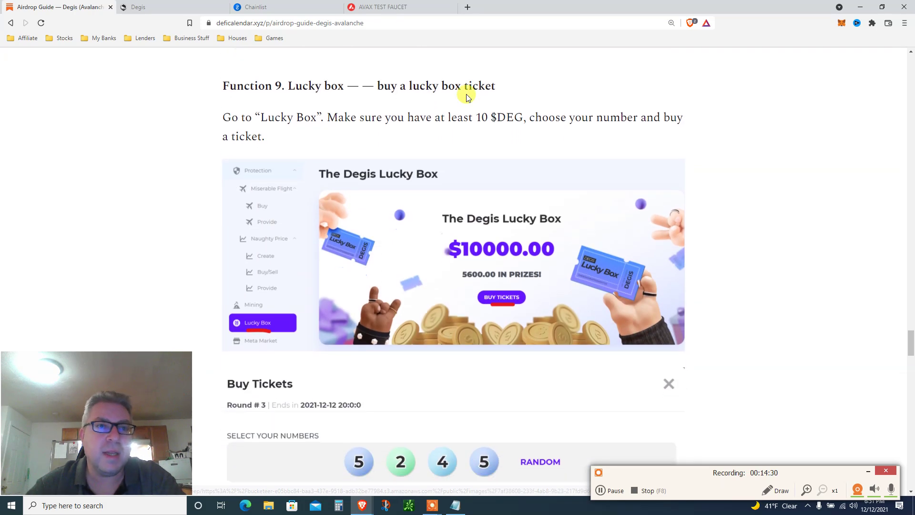
left_click(172, 7)
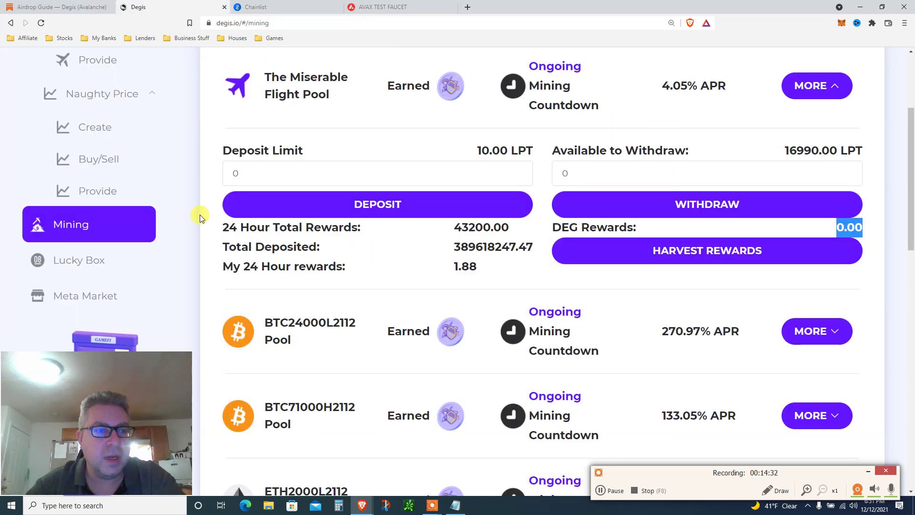
Deposit 500 BuyerToken into the Buyer Incentive pool and confirm the transaction in MetaMask
scroll(476, 188, "down", 13)
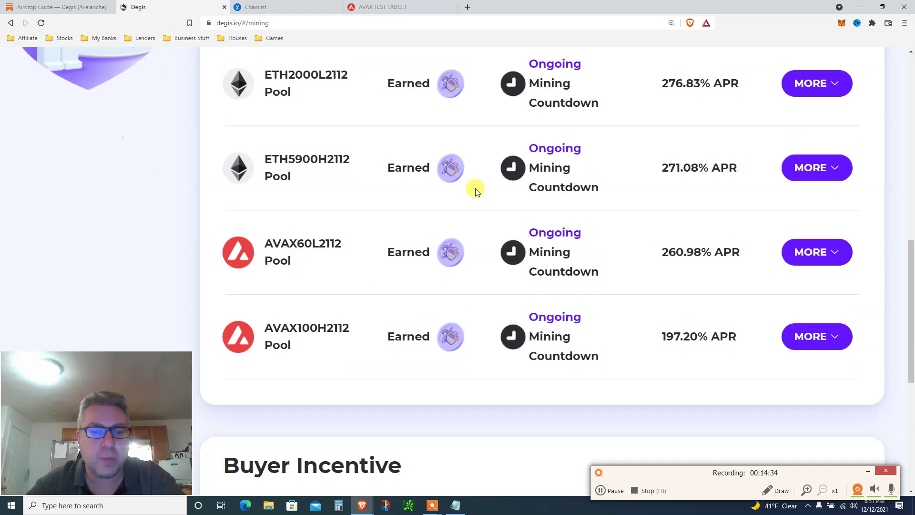
scroll(476, 188, "down", 1)
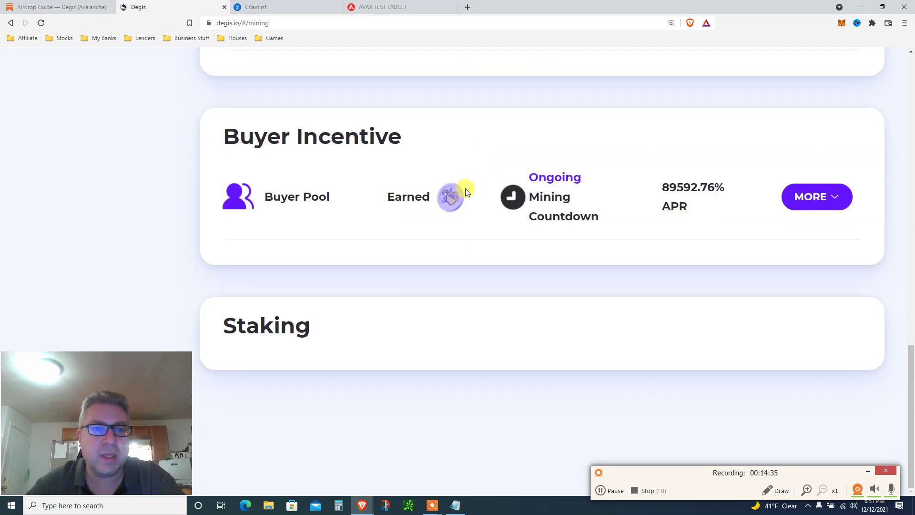
left_click(812, 206)
triple_click(674, 189)
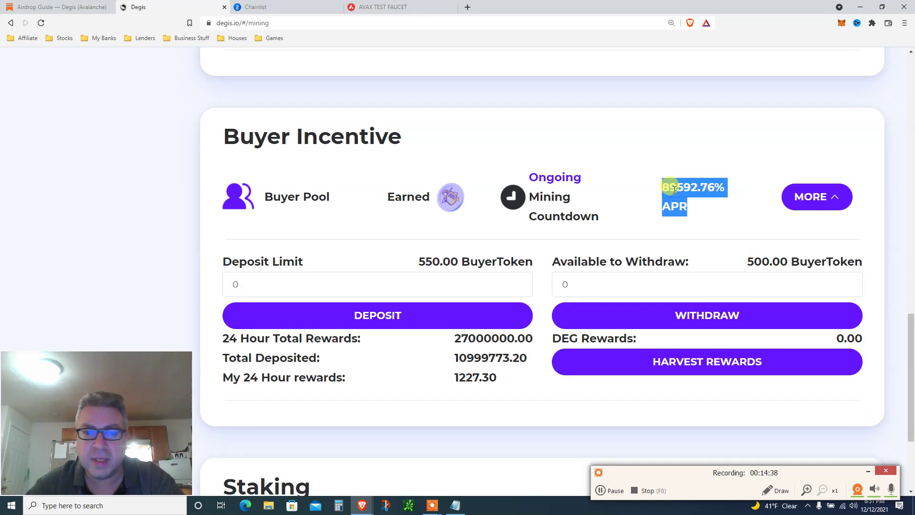
left_click(395, 313)
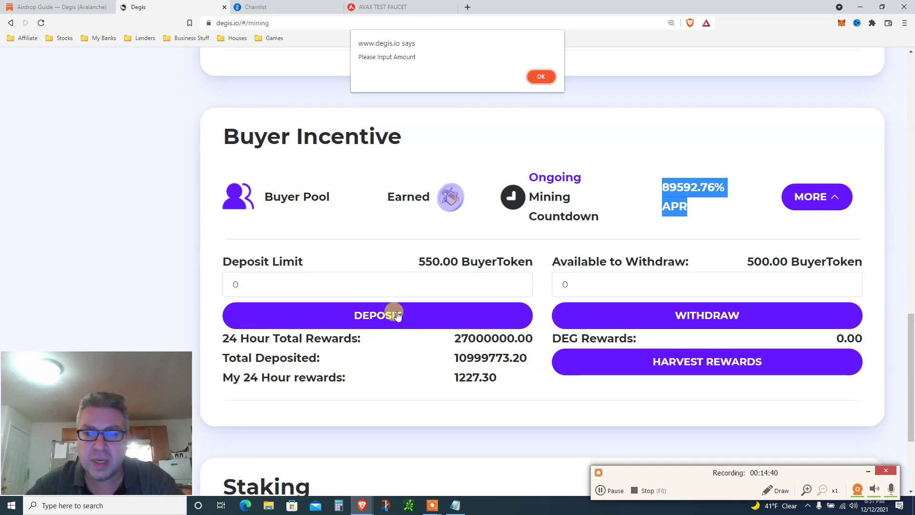
left_click(540, 77)
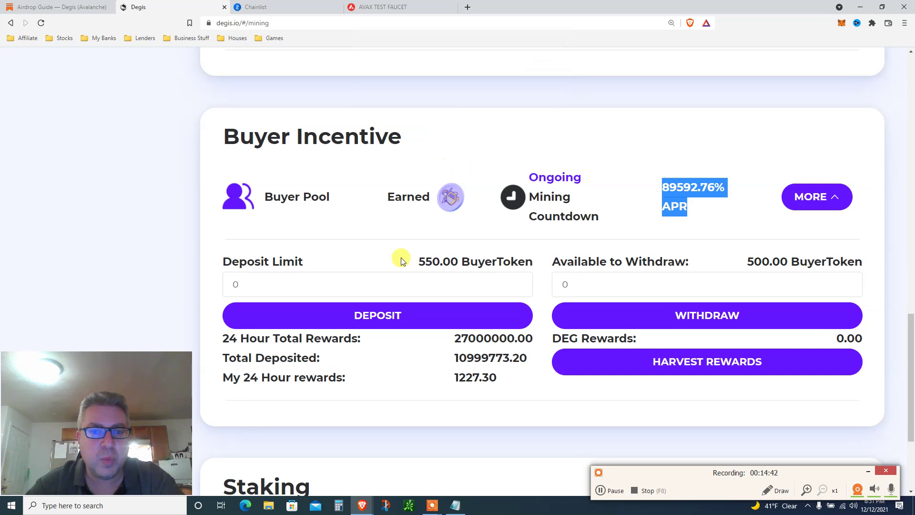
double_click(371, 285)
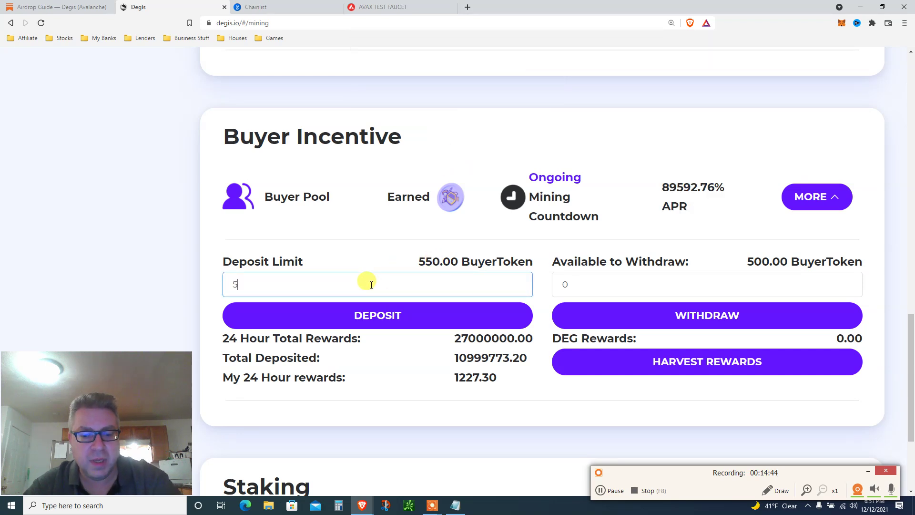
left_click(345, 316)
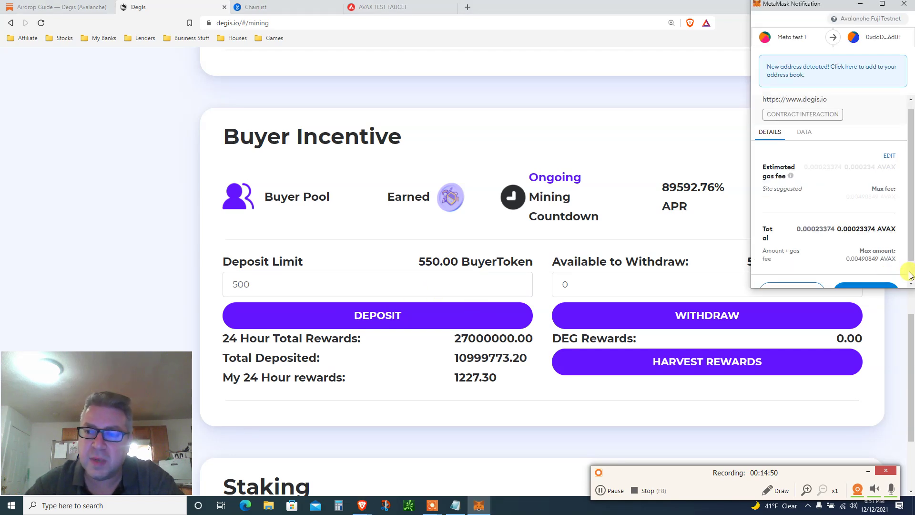
scroll(901, 275, "down", 2)
left_click(871, 274)
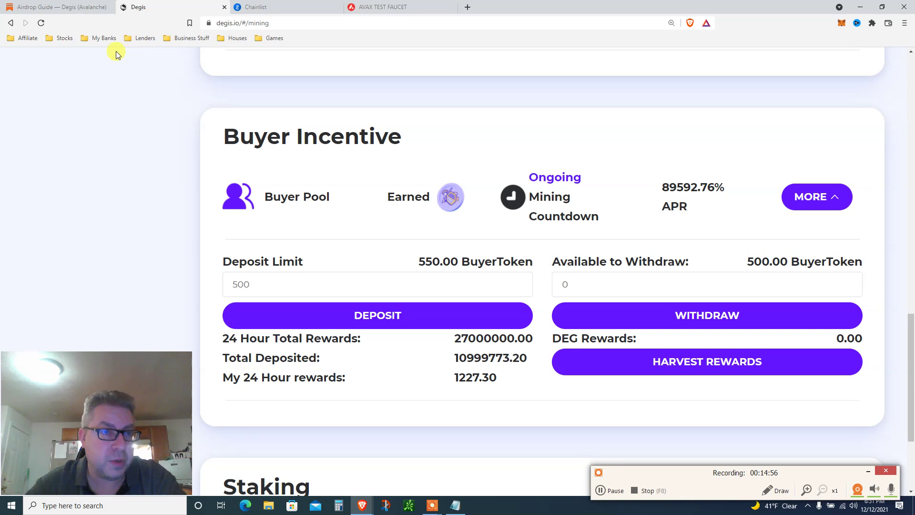
In the airdrop guide, highlight the Lucky Box ticket instruction paragraph
left_click(63, 5)
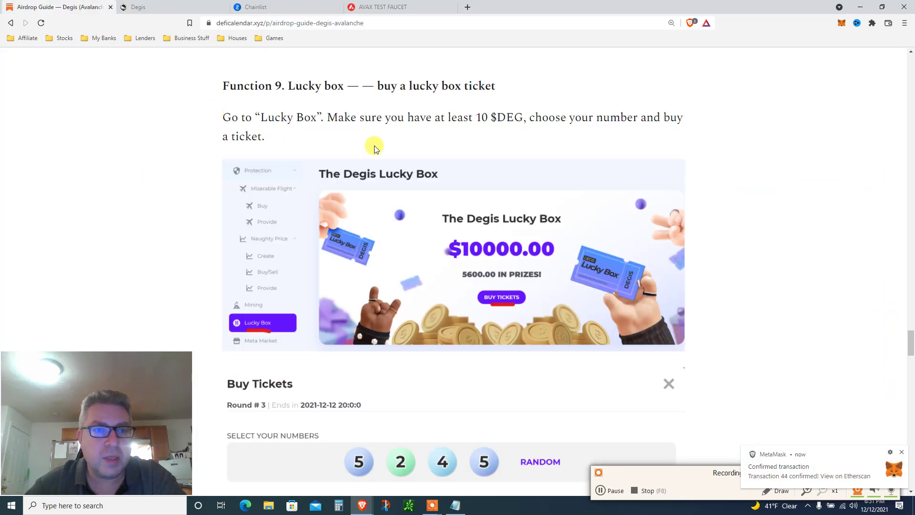
double_click(304, 88)
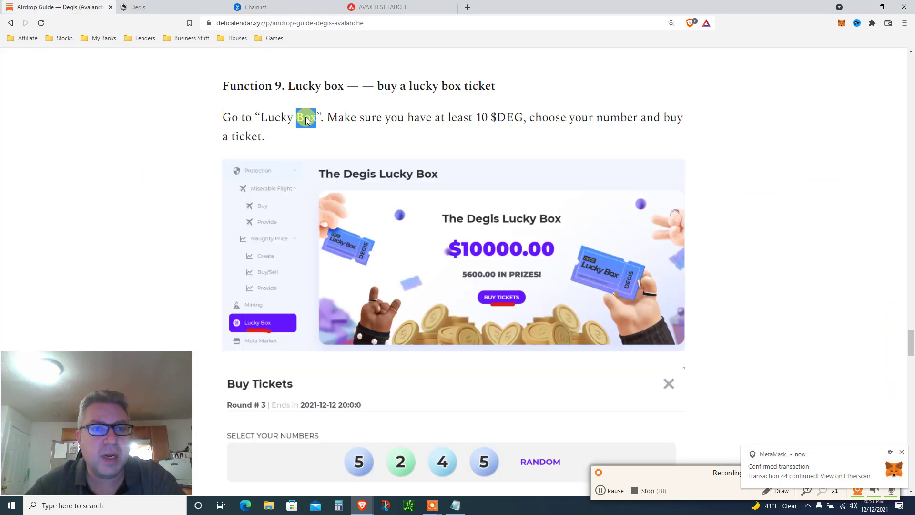
triple_click(307, 118)
Scroll on past the redeem steps and highlight the 50k $DEG bug-report rewards paragraph
scroll(307, 119, "down", 1)
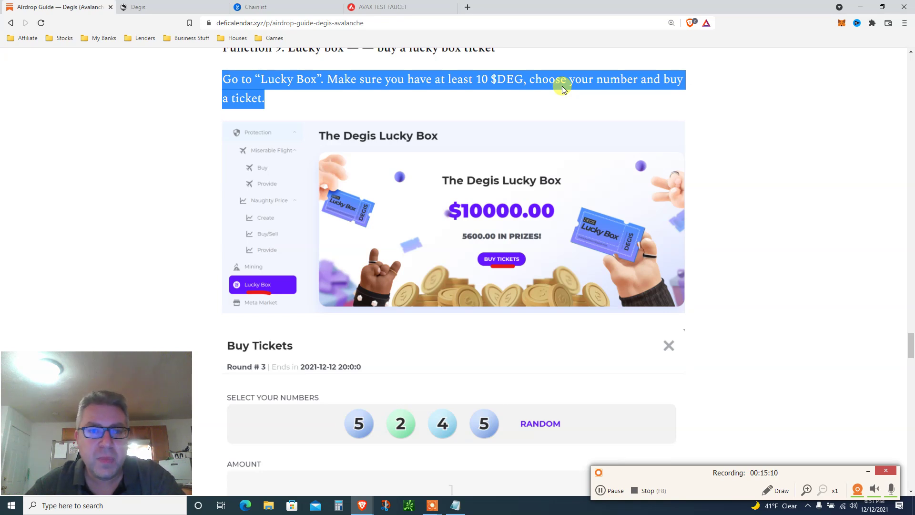
scroll(562, 90, "down", 3)
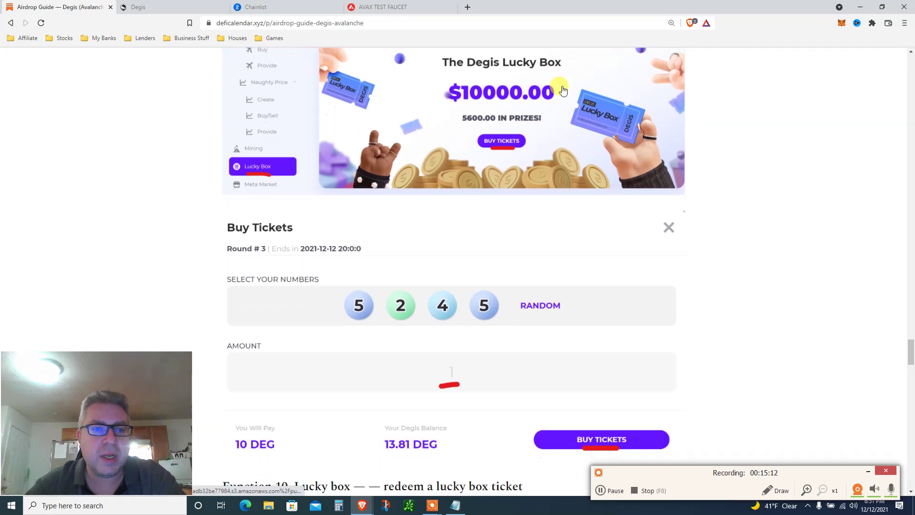
scroll(560, 89, "down", 6)
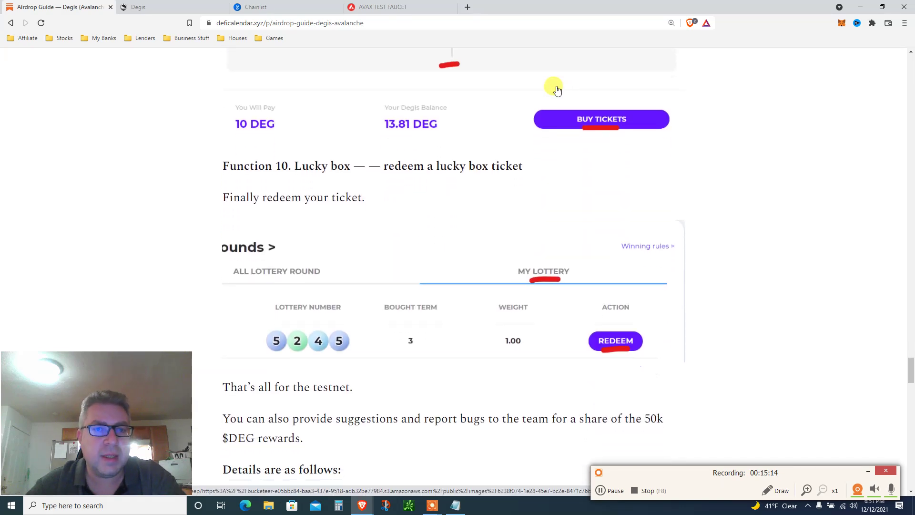
scroll(357, 200, "down", 1)
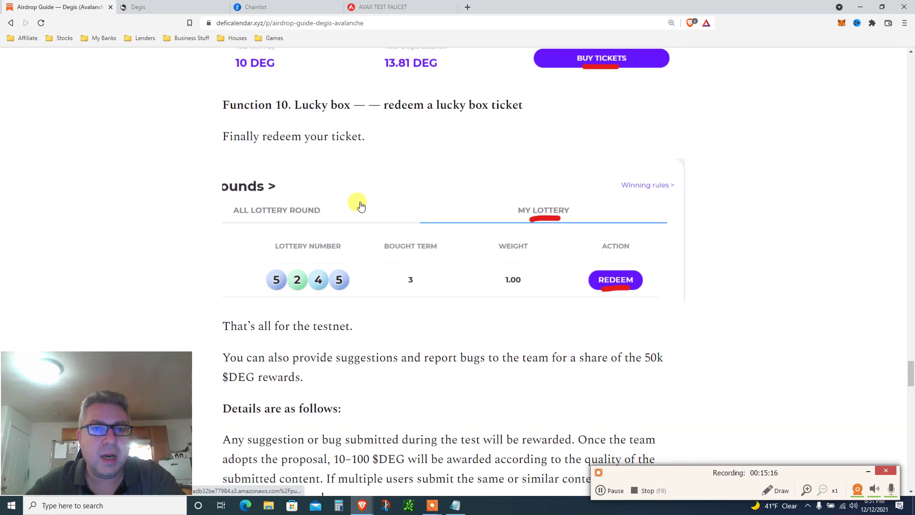
scroll(360, 205, "down", 4)
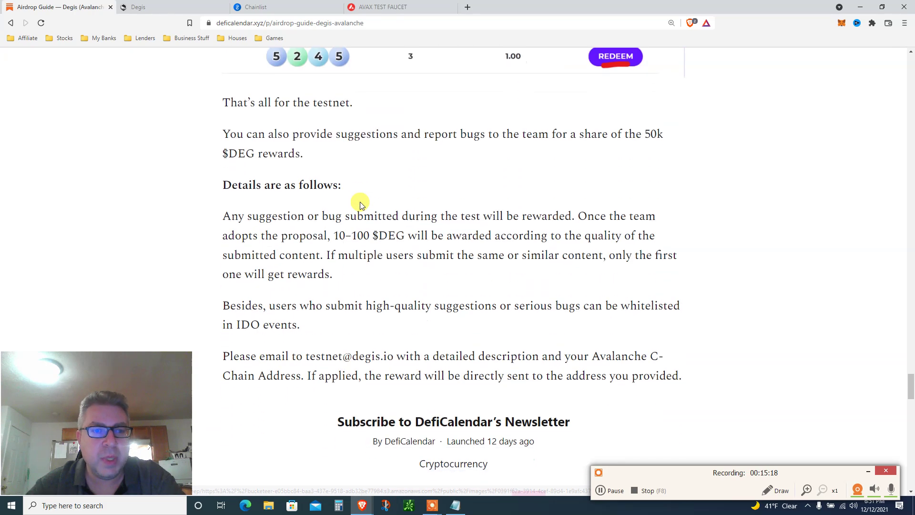
scroll(360, 205, "down", 1)
triple_click(308, 99)
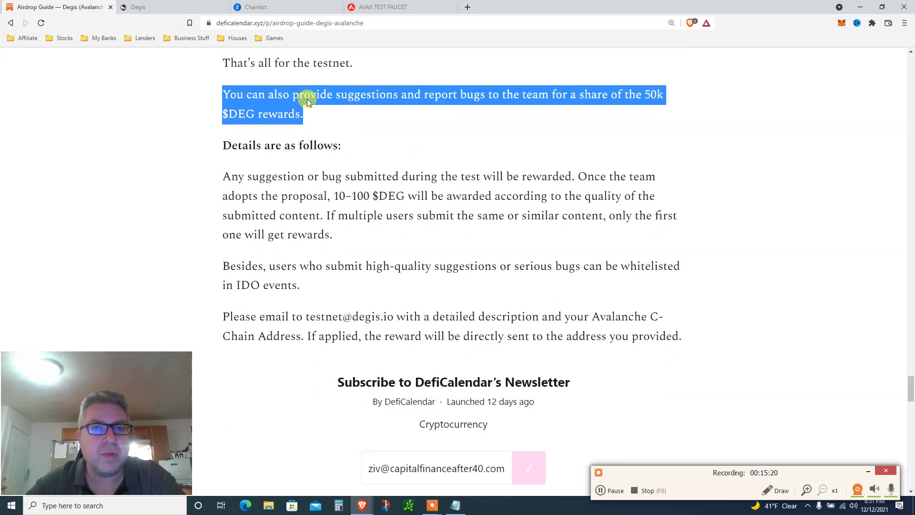
Back in Degis, open the Lucky Box lottery page
left_click(172, 7)
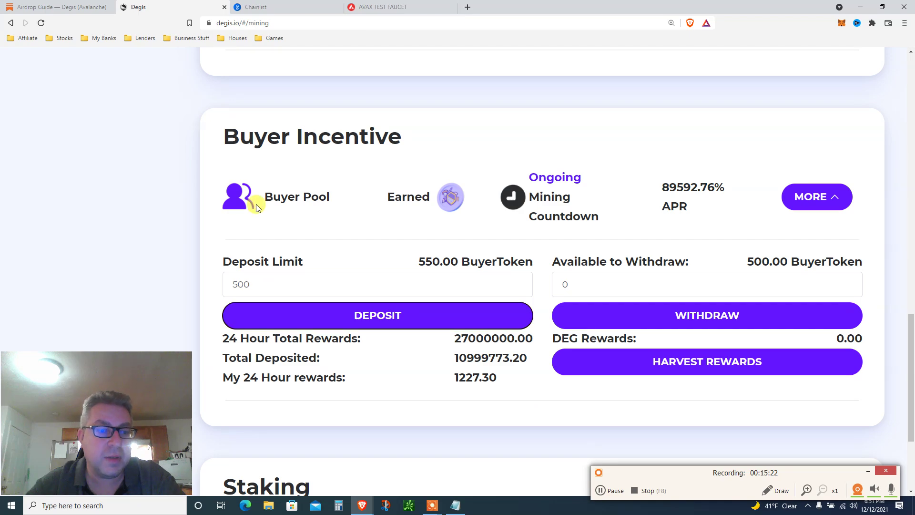
scroll(256, 204, "down", 3)
scroll(256, 204, "up", 14)
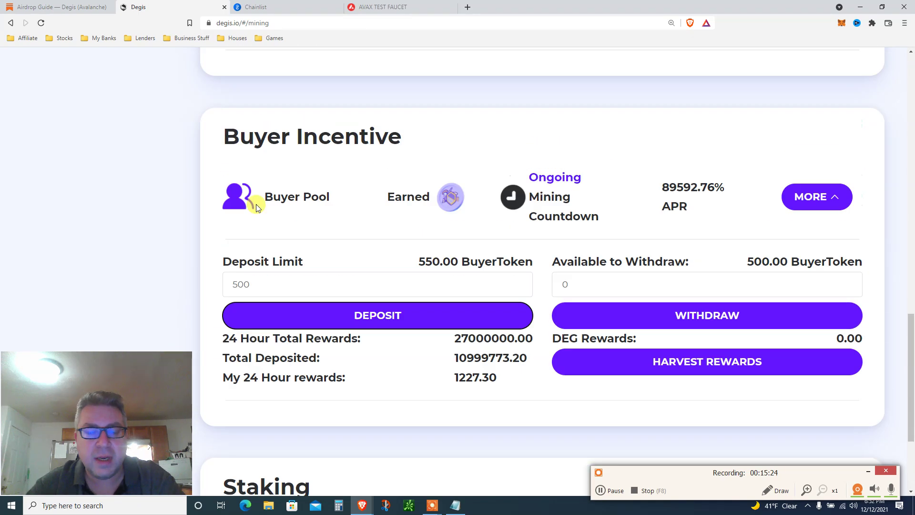
scroll(256, 207, "up", 1)
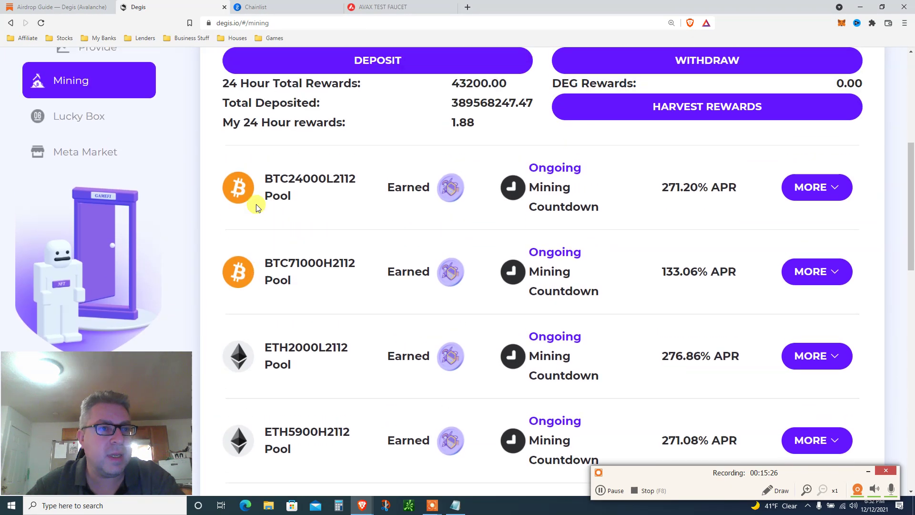
left_click(88, 116)
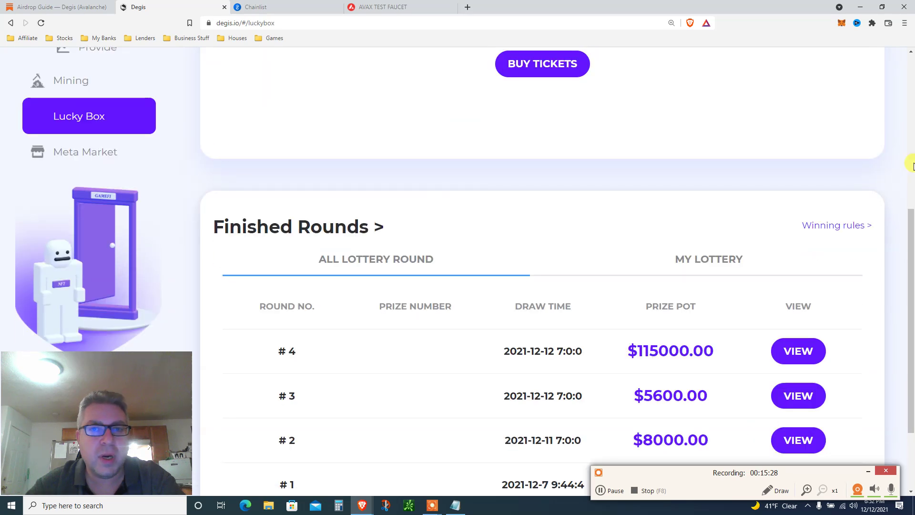
Open the round 4 ticket purchase form and note the Degis balance is only 0.04 DEG
scroll(911, 191, "up", 7)
scroll(911, 204, "down", 2)
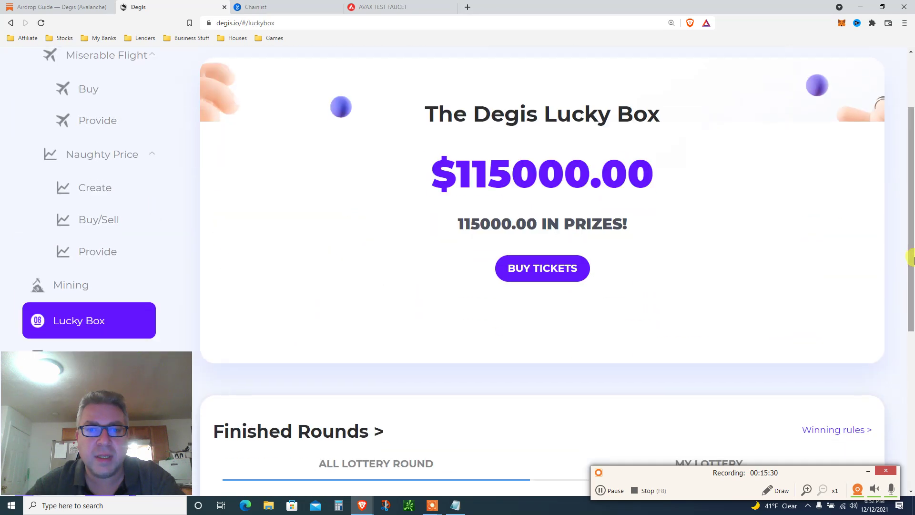
left_click(527, 268)
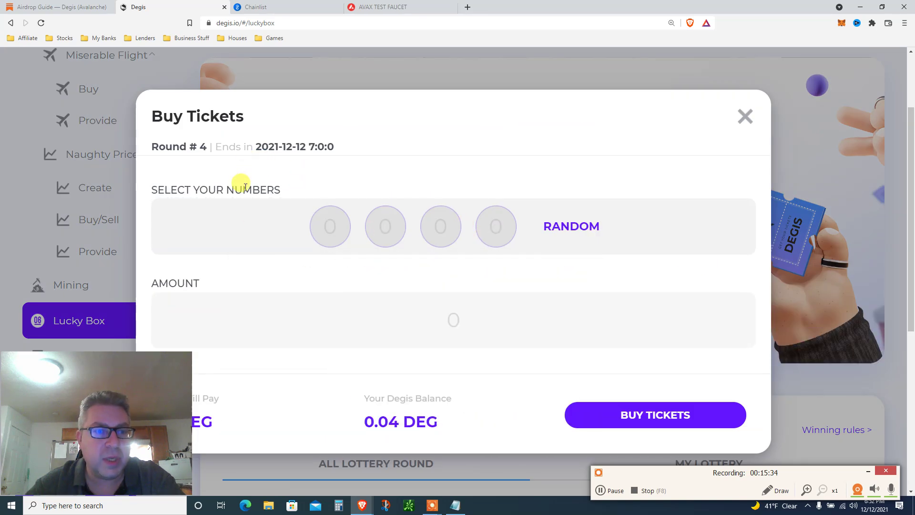
scroll(243, 184, "down", 1)
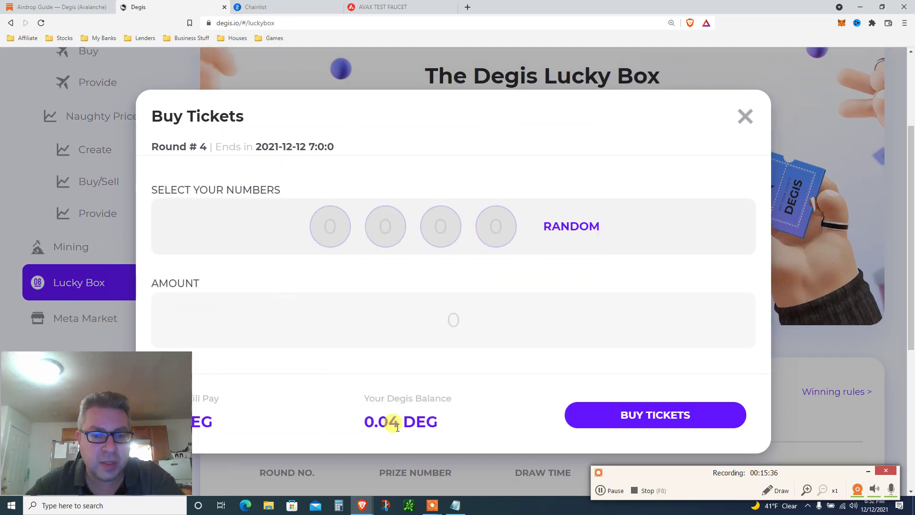
scroll(397, 427, "down", 1)
triple_click(378, 428)
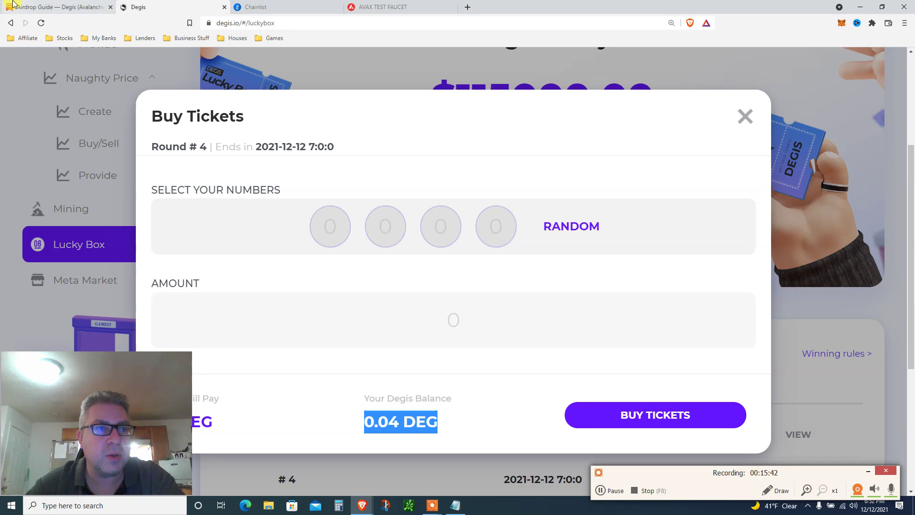
left_click(93, 7)
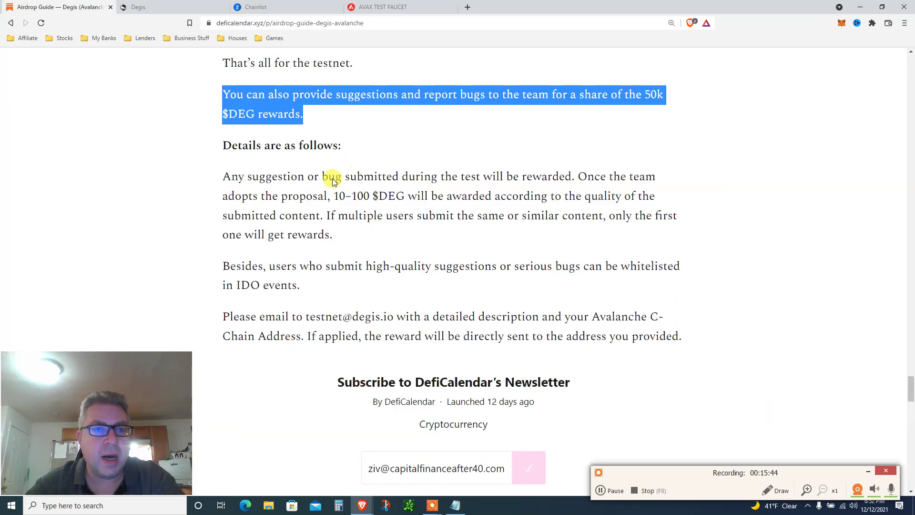
Highlight the 10–100 $DEG suggestion-rewards paragraph, then scroll back up to the Function 10 Lucky box redeem step
triple_click(307, 178)
scroll(439, 198, "down", 1)
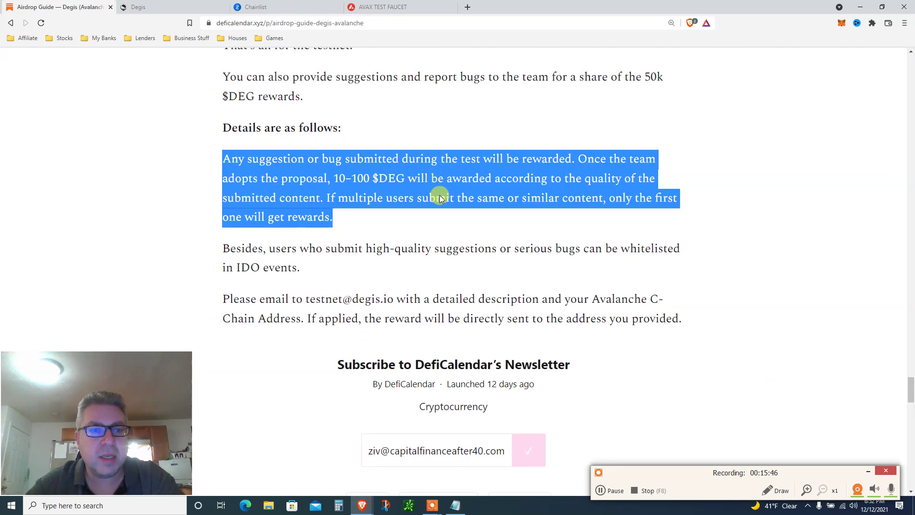
scroll(440, 198, "down", 3)
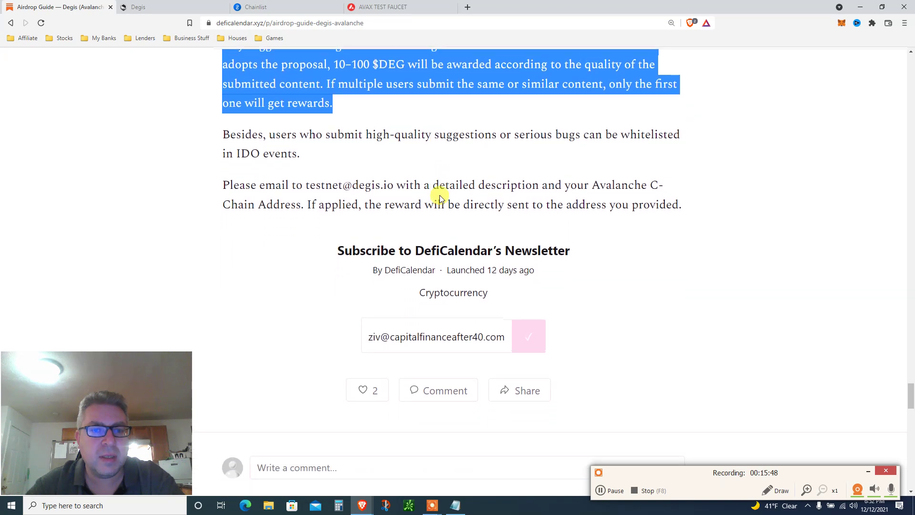
scroll(437, 196, "up", 1)
left_click(375, 257)
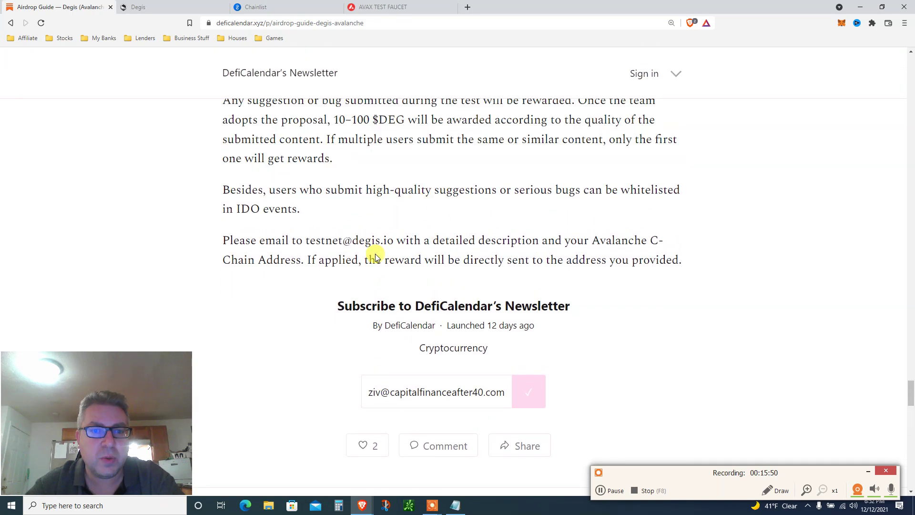
double_click(375, 257)
scroll(376, 256, "up", 5)
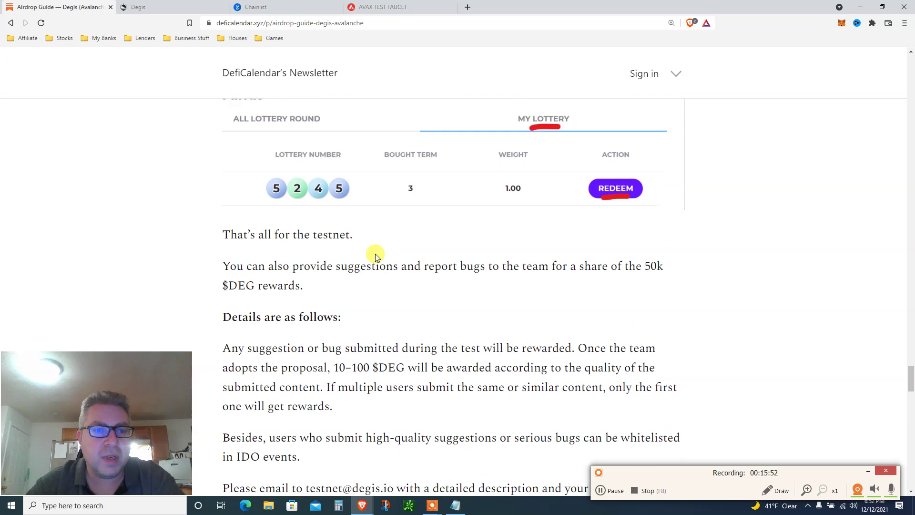
scroll(376, 256, "up", 4)
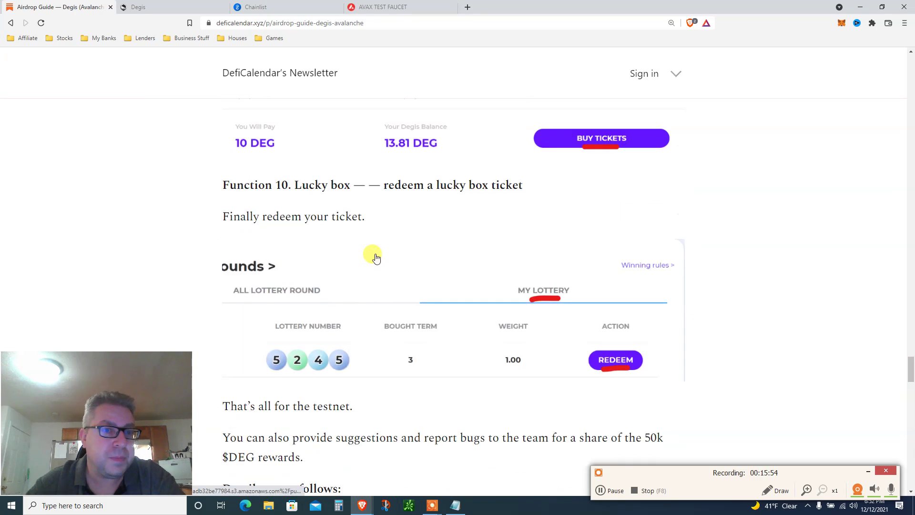
scroll(376, 258, "up", 1)
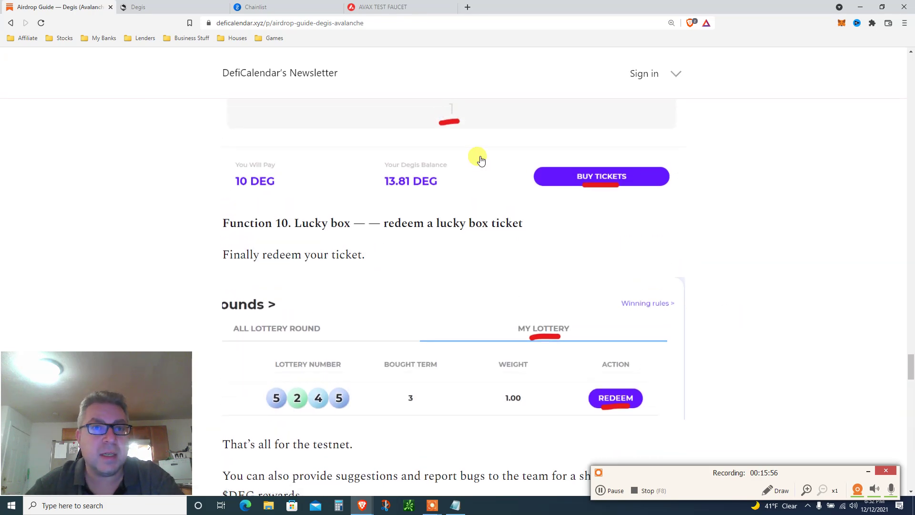
Close the unfinished Buy Tickets form on the Degis Lucky Box page
left_click(393, 6)
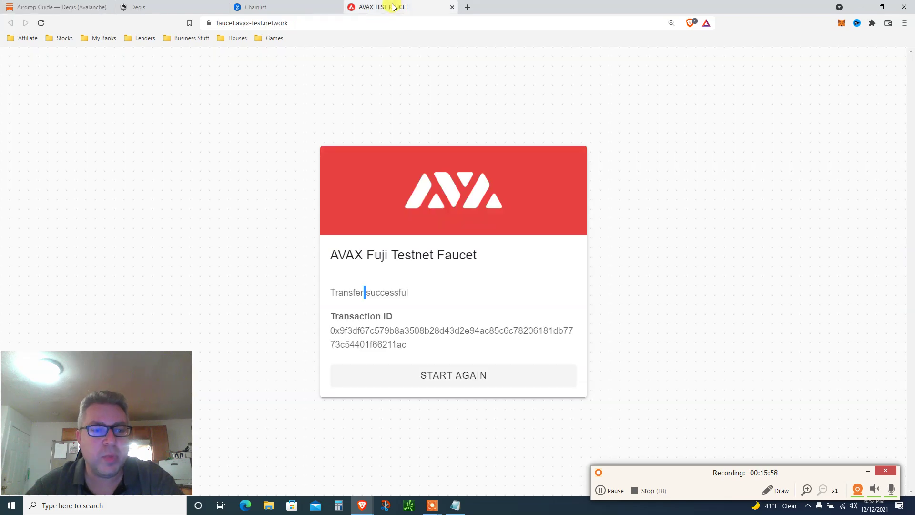
left_click(296, 7)
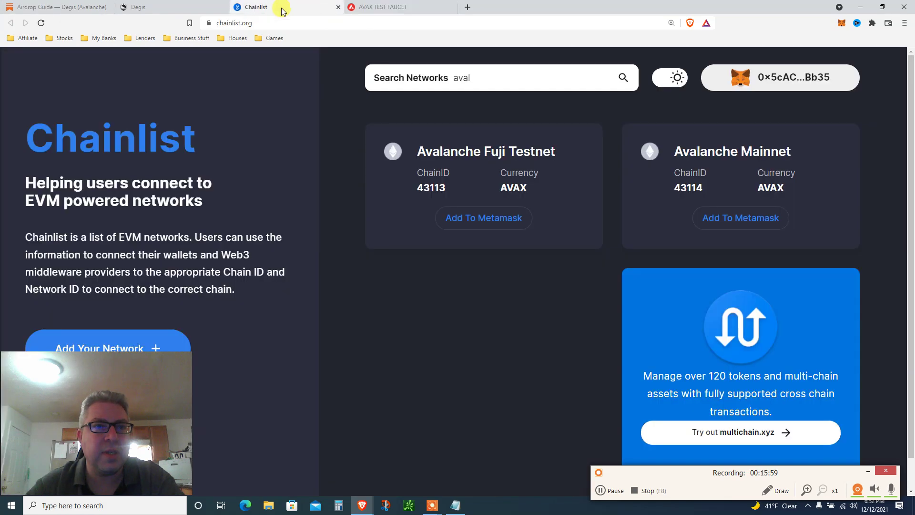
left_click(190, 4)
left_click(745, 116)
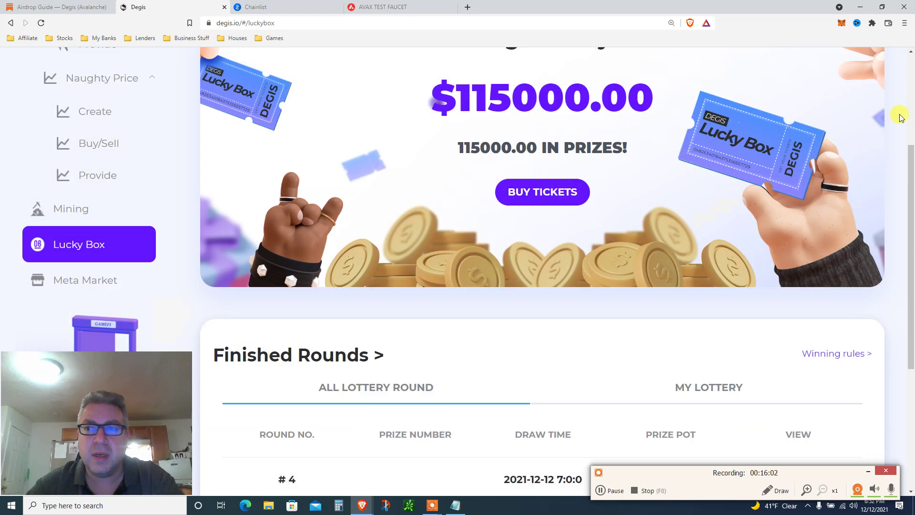
Return to the DefiCalendar airdrop guide, back at its title and introduction
scroll(901, 117, "up", 5)
key("ctrl+shift+Tab")
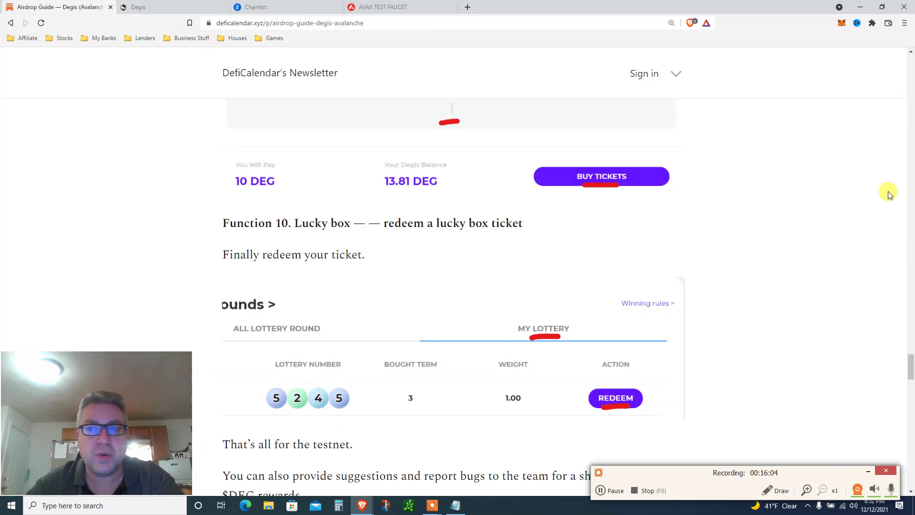
left_click_drag(911, 367, 892, 66)
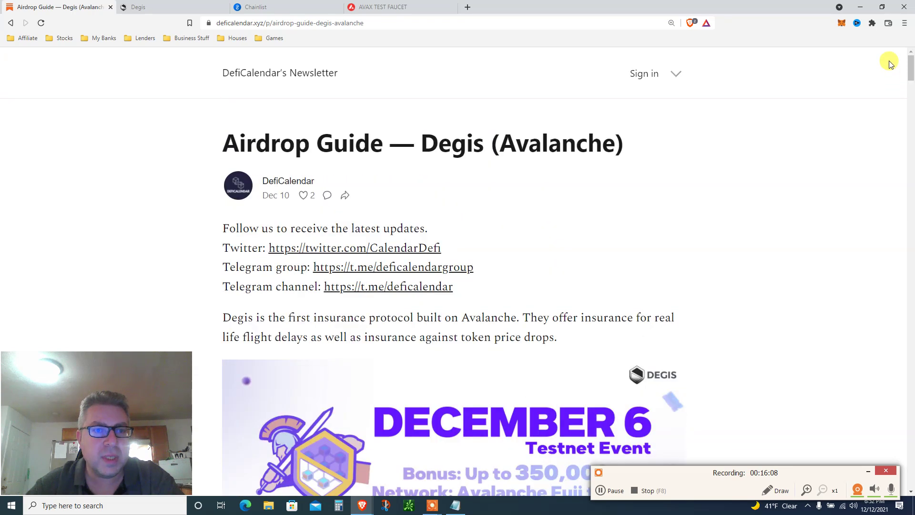